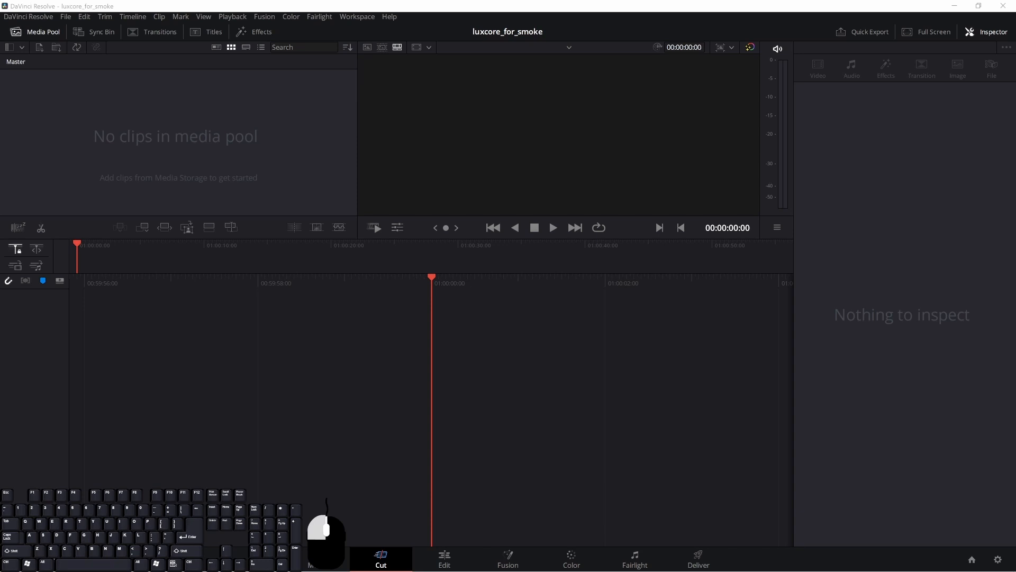
- Bring the 2022-02-15_10-49-35 recording from the luxcore_fire_smoke folder into the timeline, declining the project frame rate change
drag(0, 79, 616, 42)
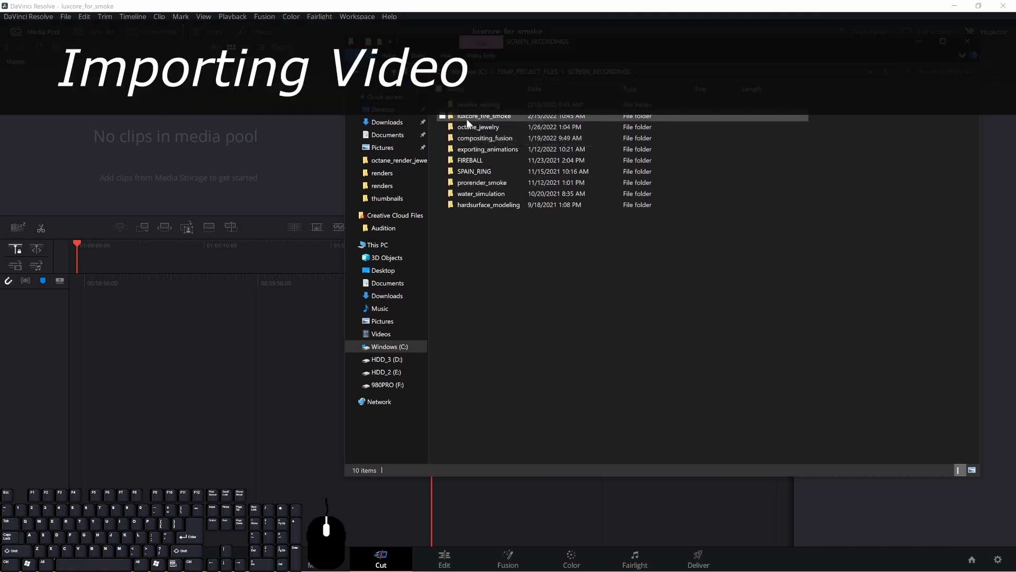
double_click(466, 117)
click(458, 122)
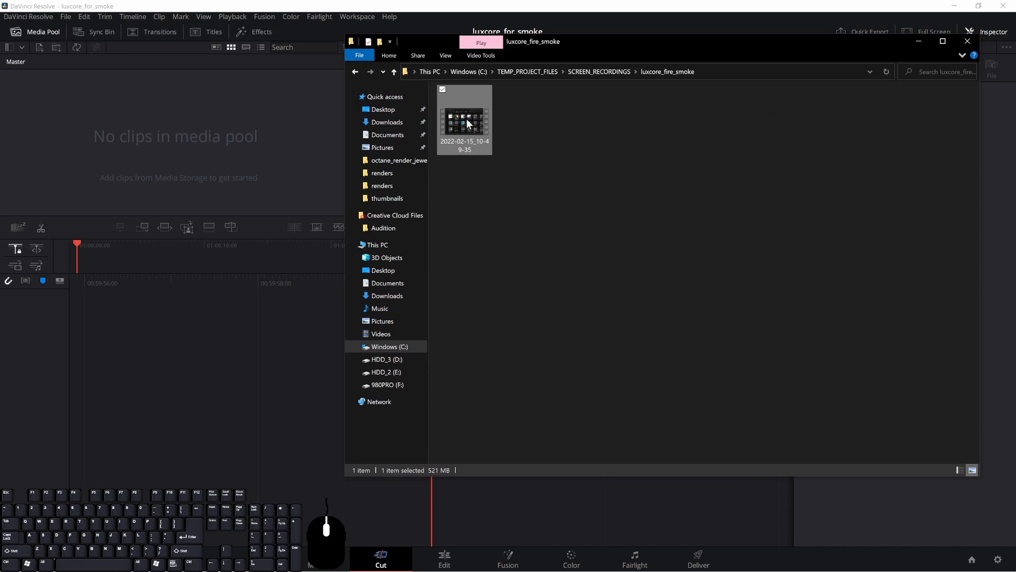
click(615, 210)
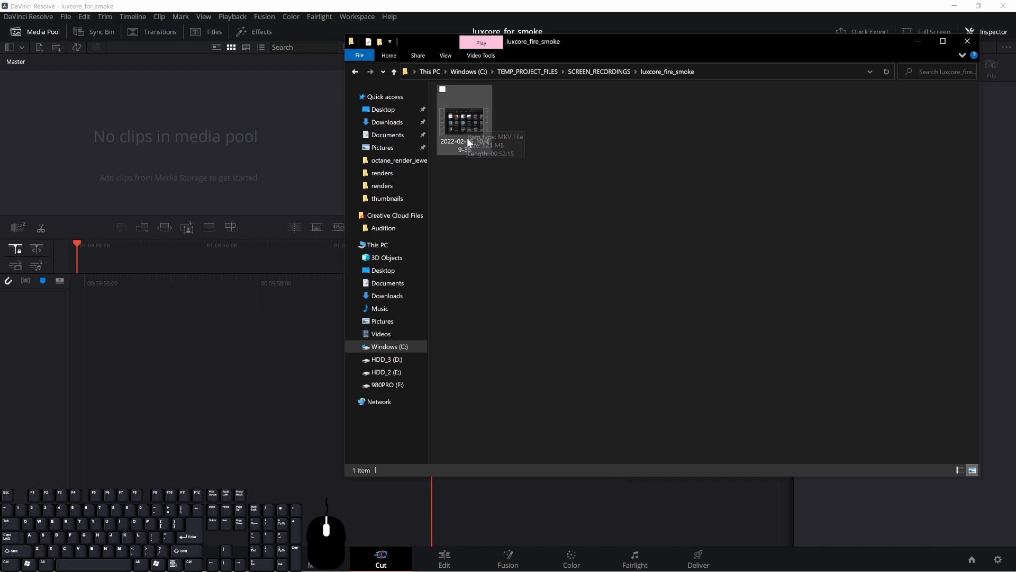
drag(564, 45, 535, 42)
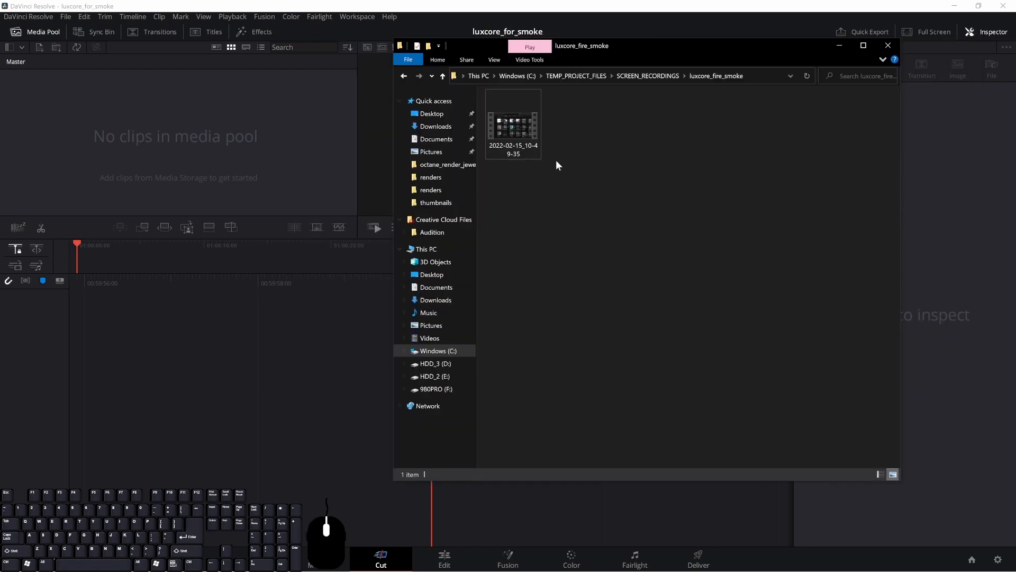
drag(513, 125, 221, 345)
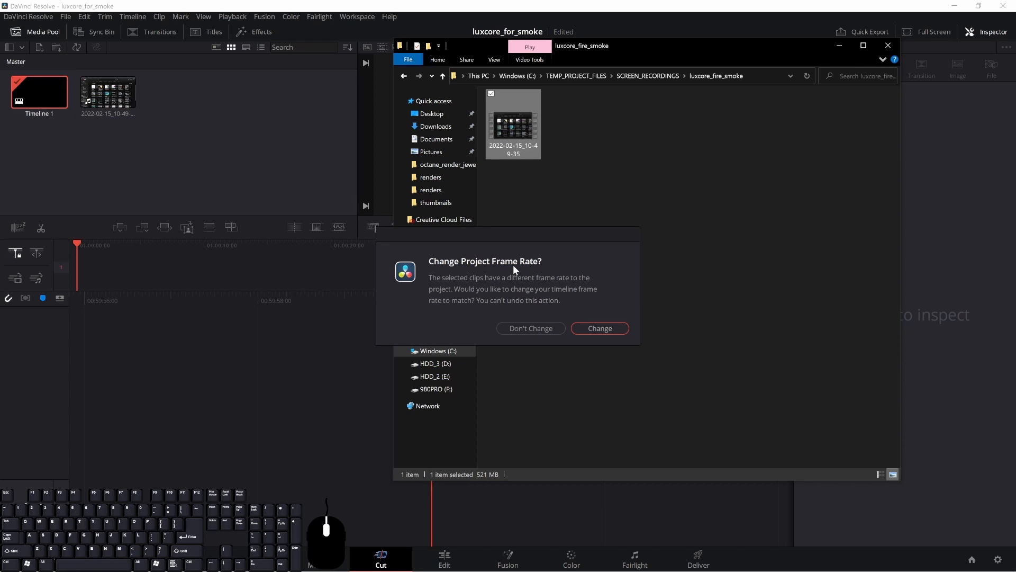
click(530, 328)
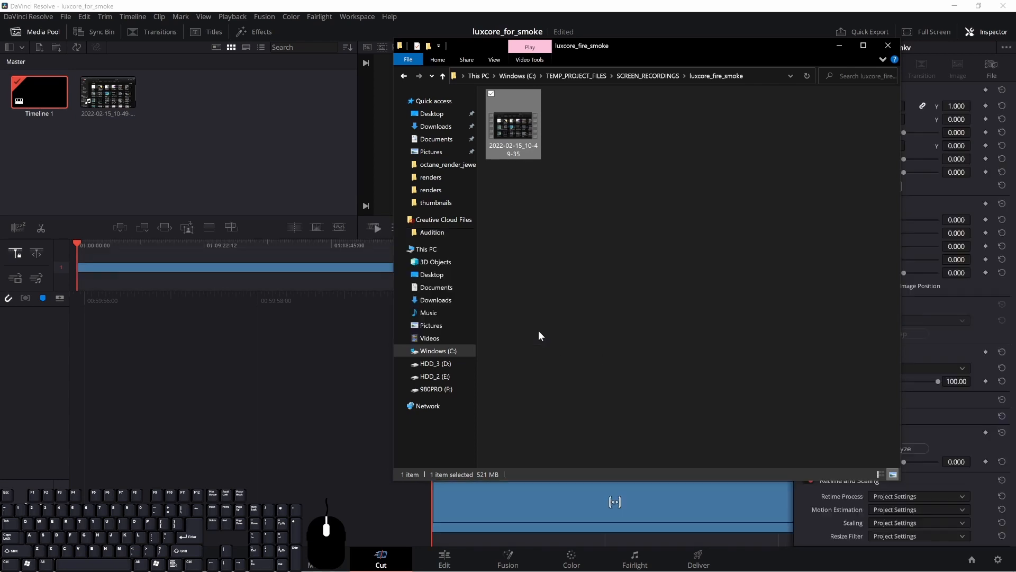
click(289, 4)
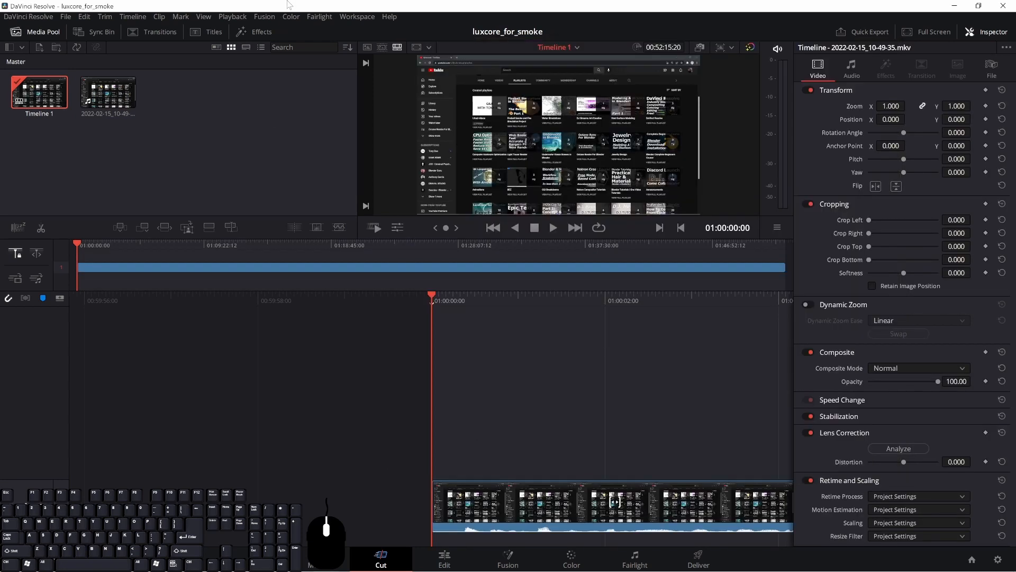
- Examine the timeline resolution, frame rate and video monitoring options in the project's master settings
click(66, 17)
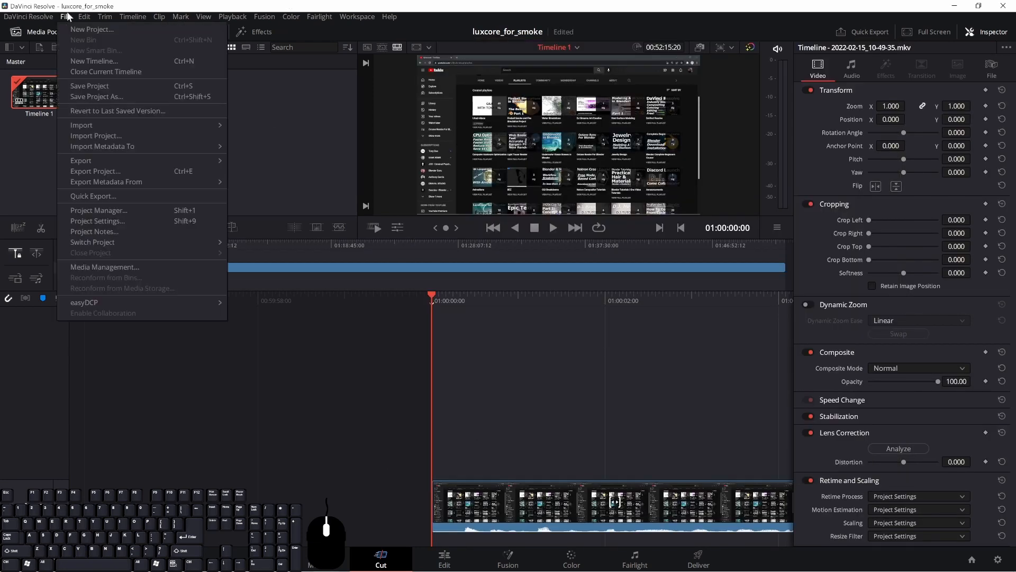
click(106, 210)
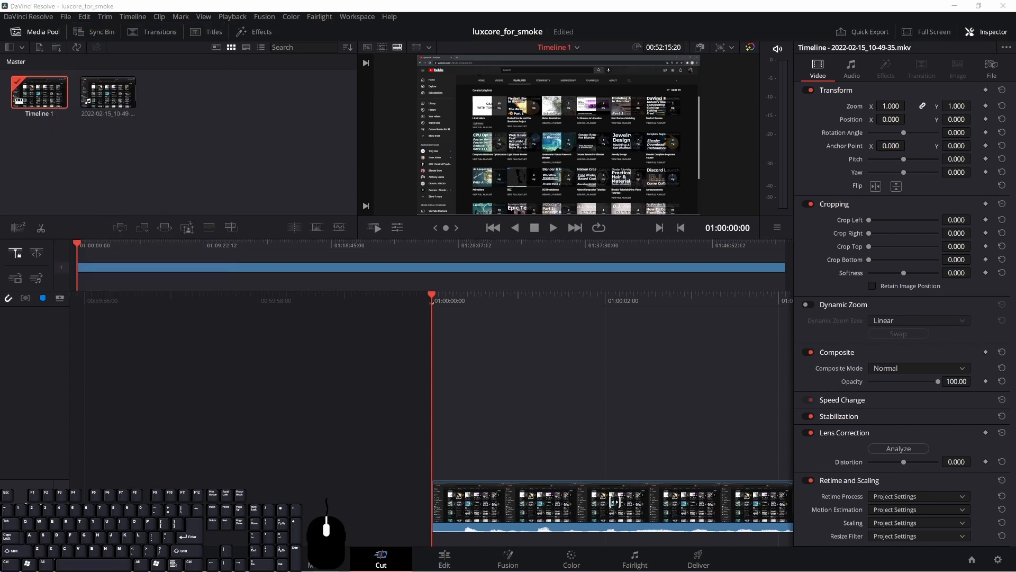
click(64, 16)
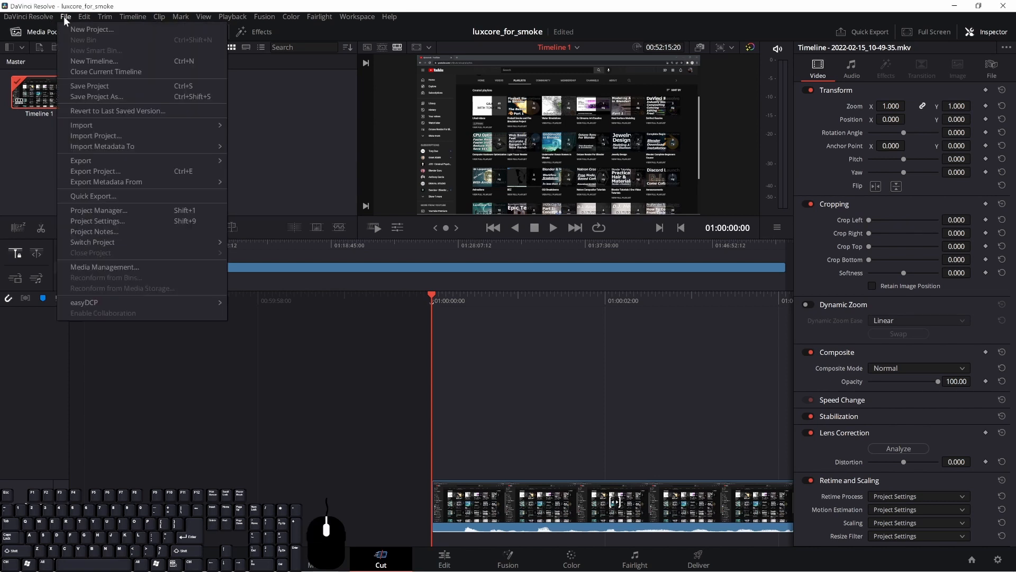
click(120, 208)
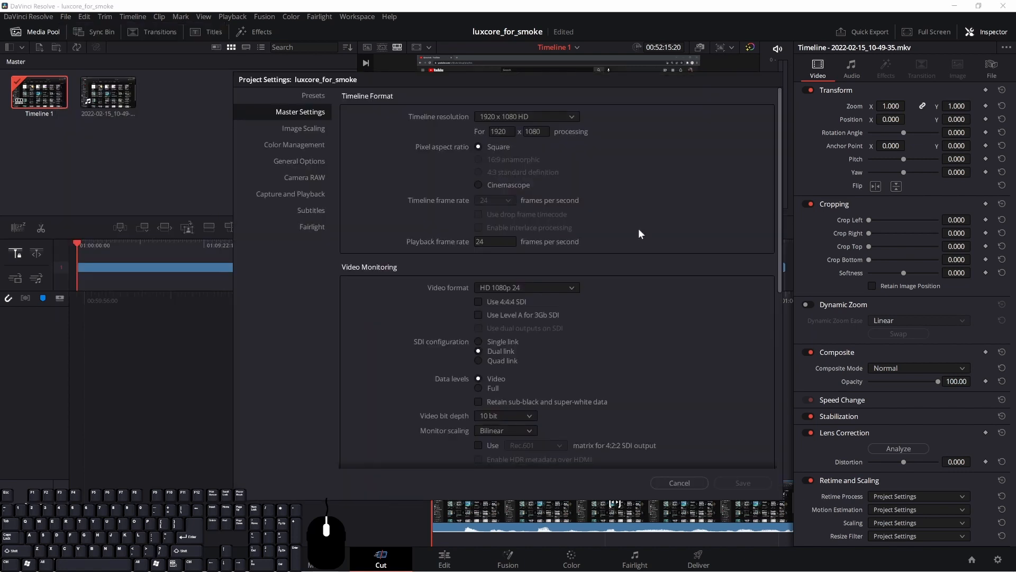
click(482, 242)
double_click(482, 242)
click(684, 229)
scroll(654, 332, down, 1)
scroll(658, 333, up, 1)
scroll(633, 272, down, 6)
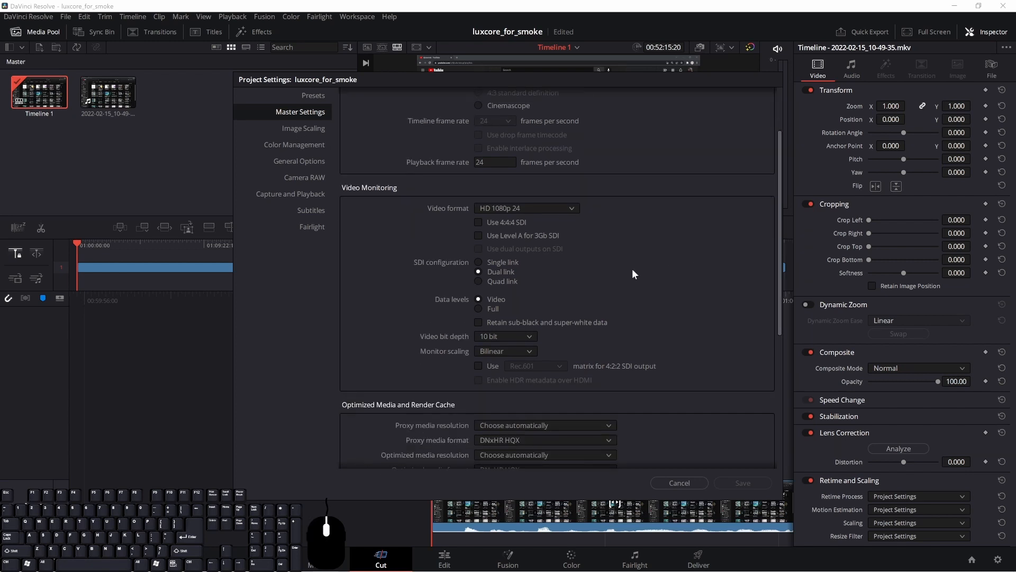
click(740, 483)
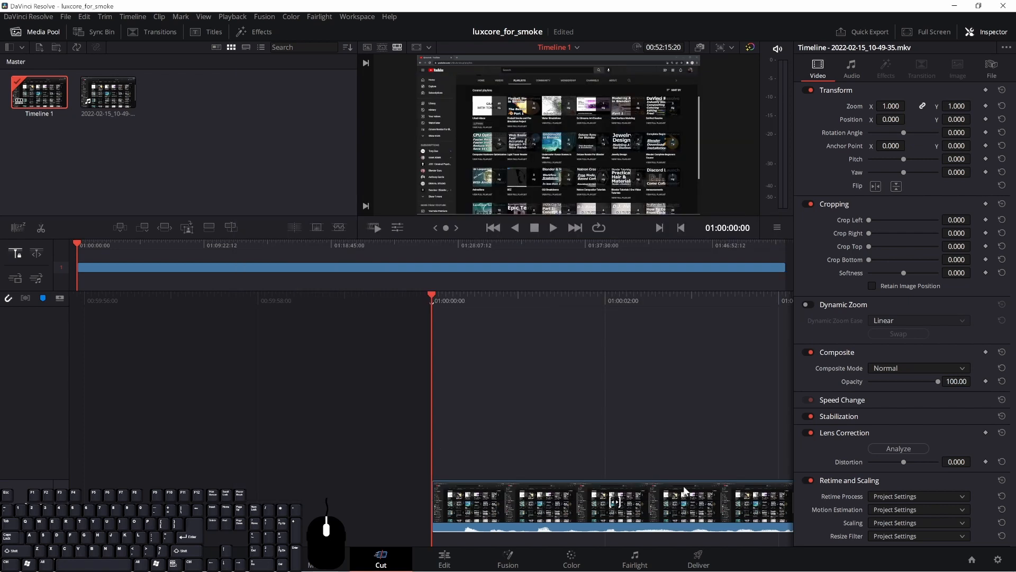
- Play back the opening seconds of the recording in the timeline and stop the playback
key(space)
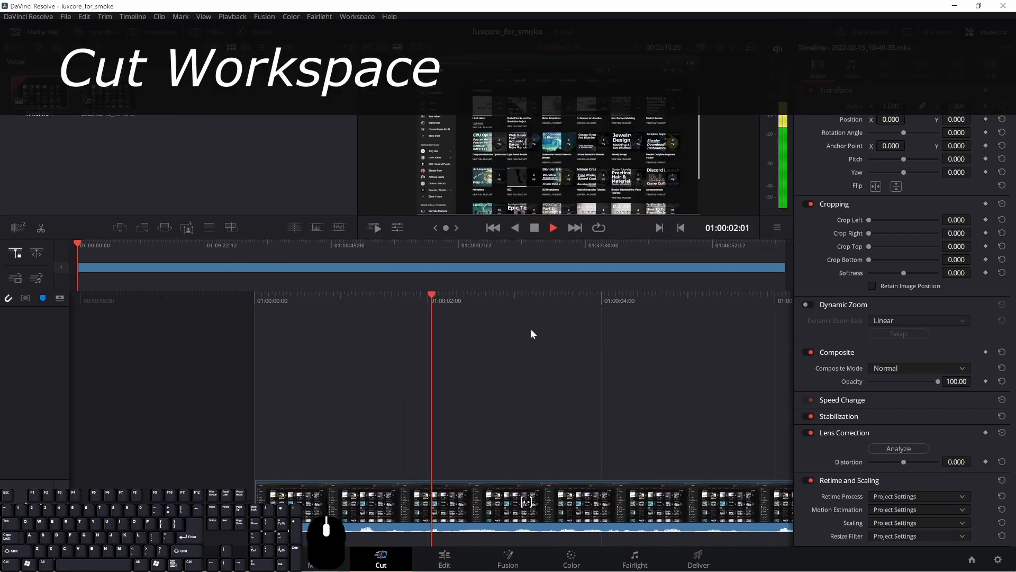
key(space)
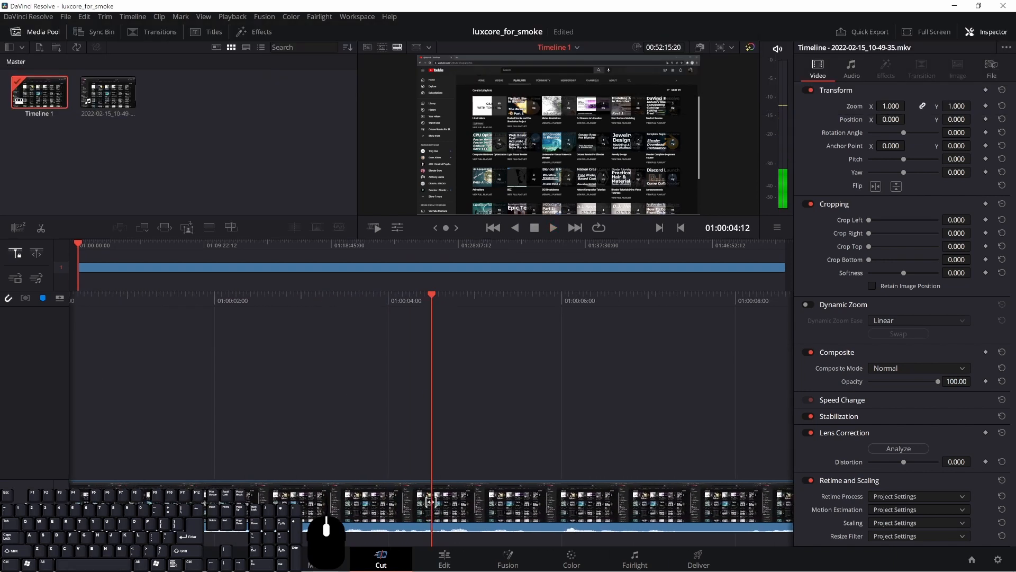
click(431, 502)
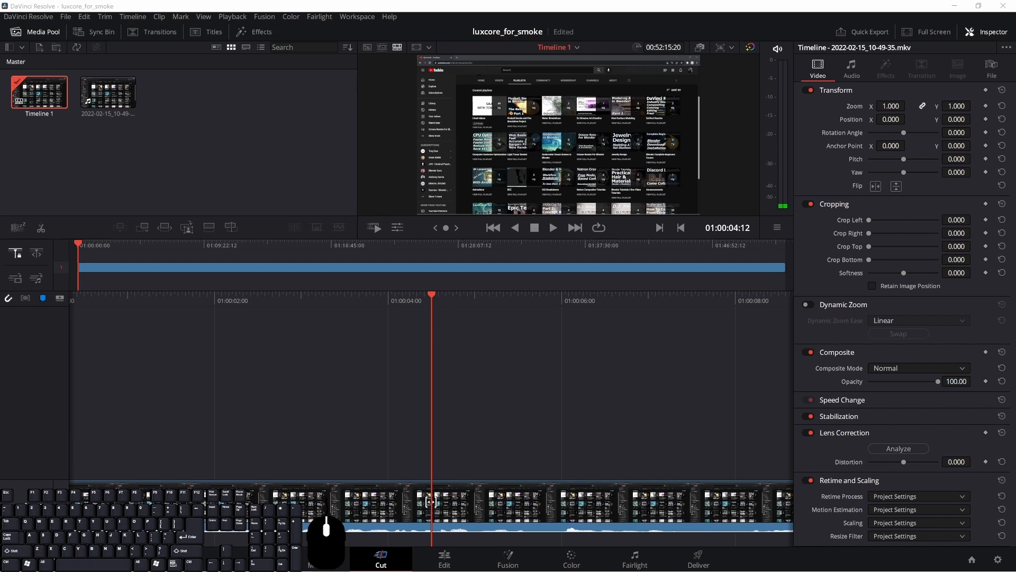
click(221, 302)
key(space)
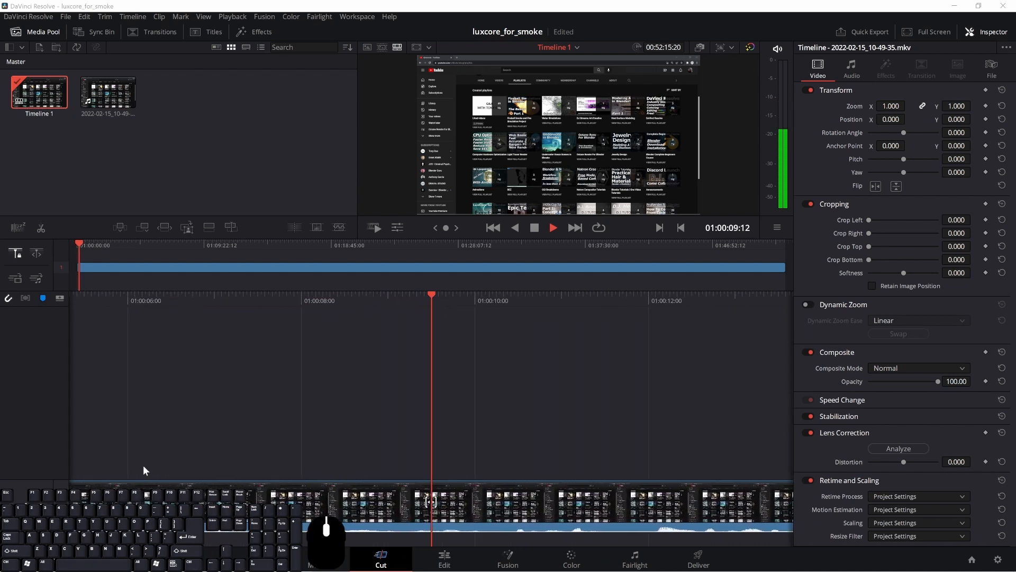
key(space)
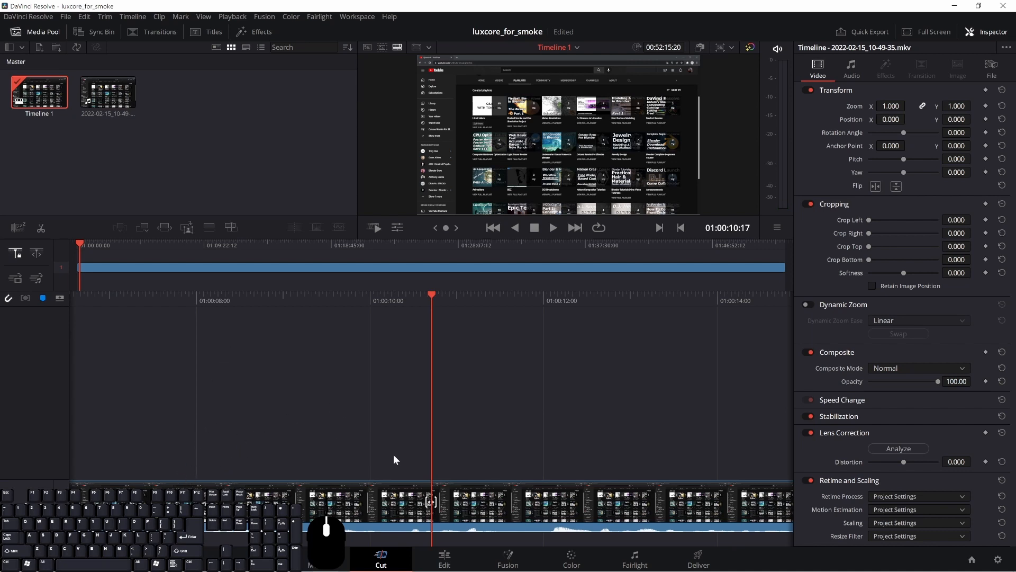
- Look at the Media workspace, return to the Cut workspace and scrub the timeline forward and back to its start
click(323, 565)
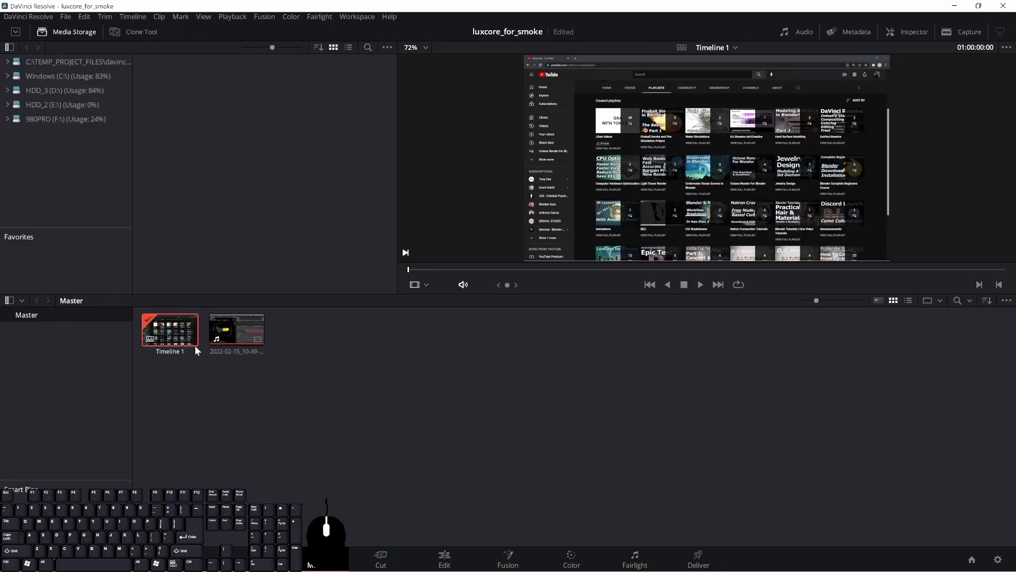
click(379, 566)
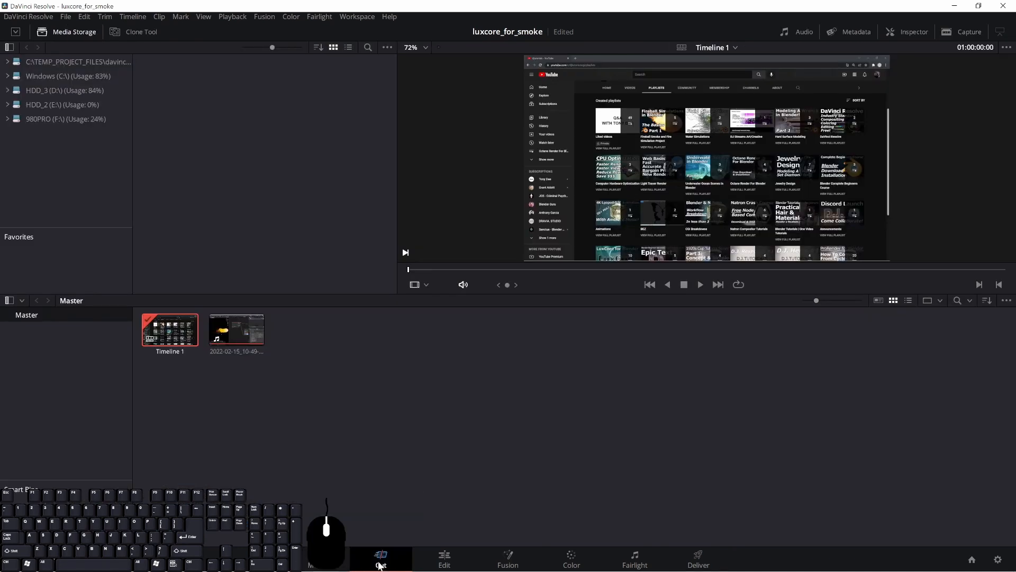
drag(576, 306, 255, 310)
drag(537, 294, 293, 297)
drag(612, 294, 394, 299)
drag(599, 300, 517, 320)
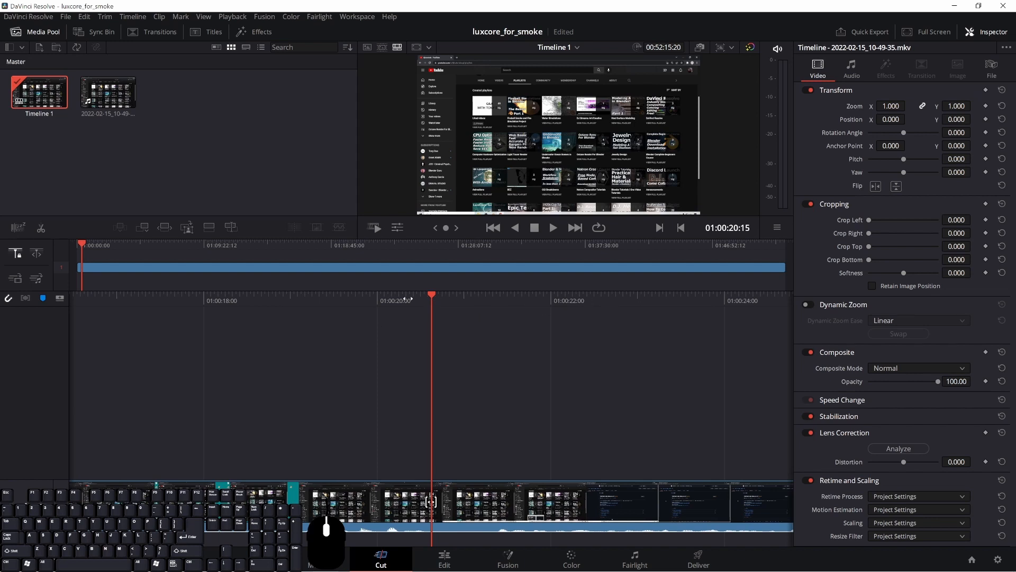
drag(359, 298, 413, 286)
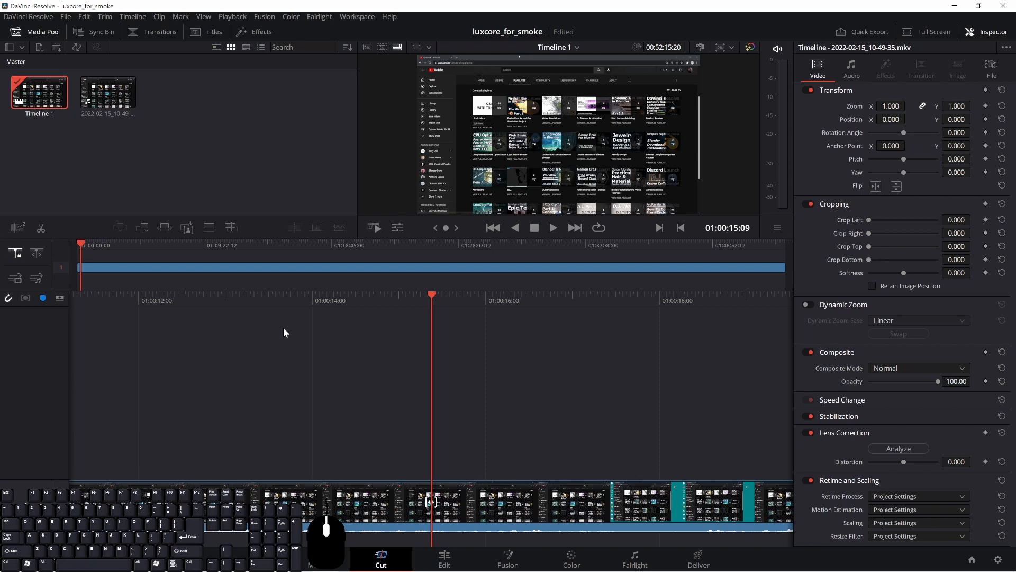
drag(434, 302, 567, 343)
drag(465, 292, 773, 317)
drag(414, 295, 771, 339)
mouse_move(510, 298)
mouse_down()
mouse_move(400, 295)
mouse_move(612, 305)
mouse_move(523, 328)
mouse_move(514, 299)
mouse_up()
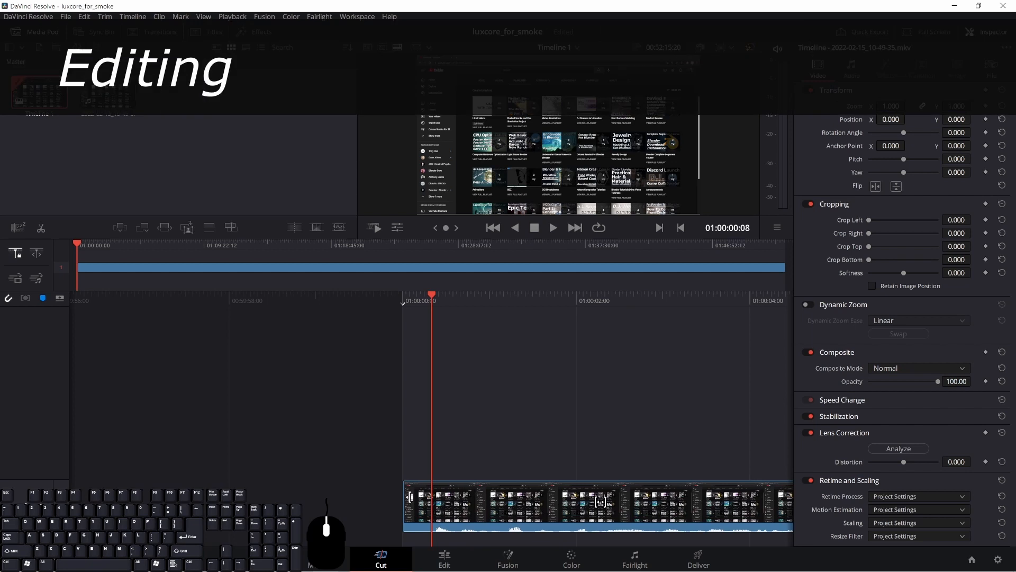
- Trim 8 frames off the start of the clip and play back its new beginning
drag(407, 500, 431, 506)
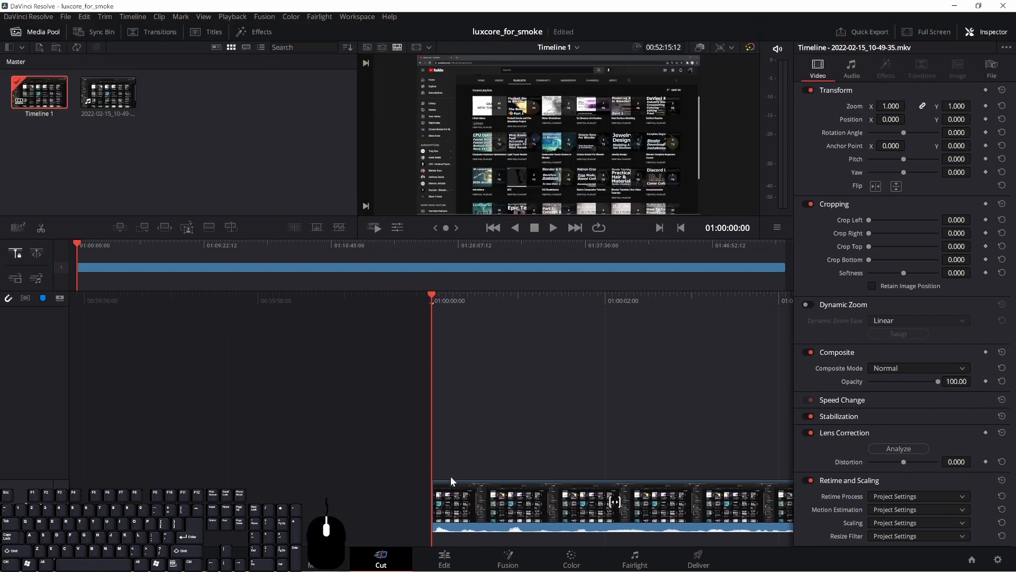
mouse_move(435, 498)
mouse_down()
mouse_move(382, 497)
mouse_move(443, 511)
mouse_move(390, 504)
mouse_move(431, 512)
mouse_up()
key(space)
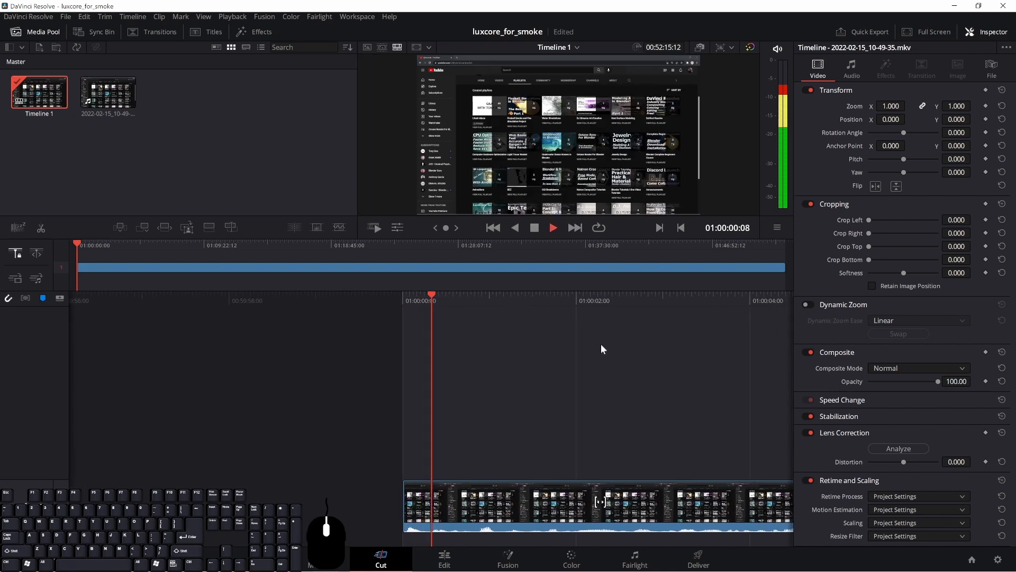
- Locate the unwanted passage in the smoke section of the recording and split the clip at 01:02:44:09
drag(503, 300, 260, 315)
drag(637, 304, 324, 300)
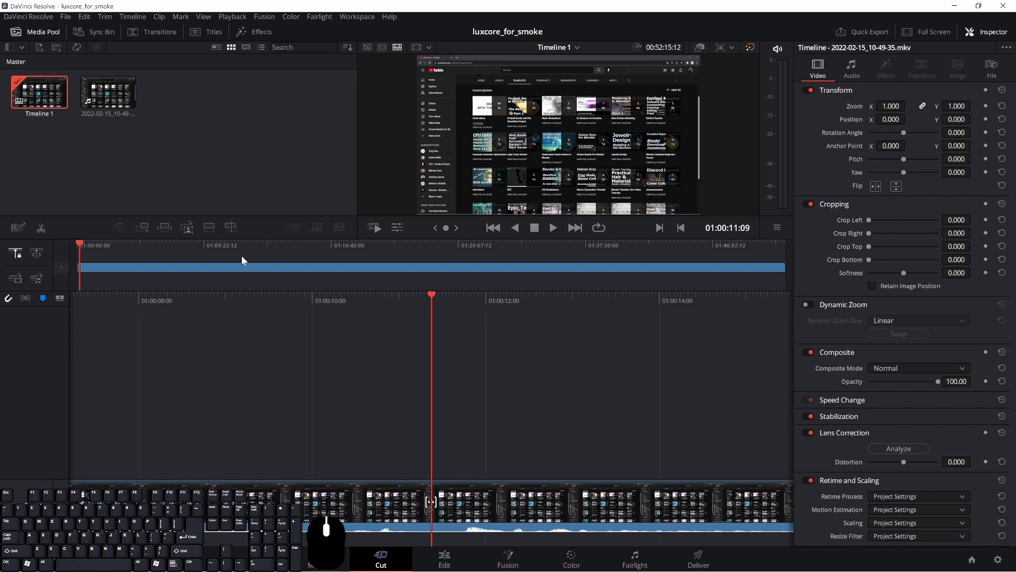
drag(81, 242, 117, 254)
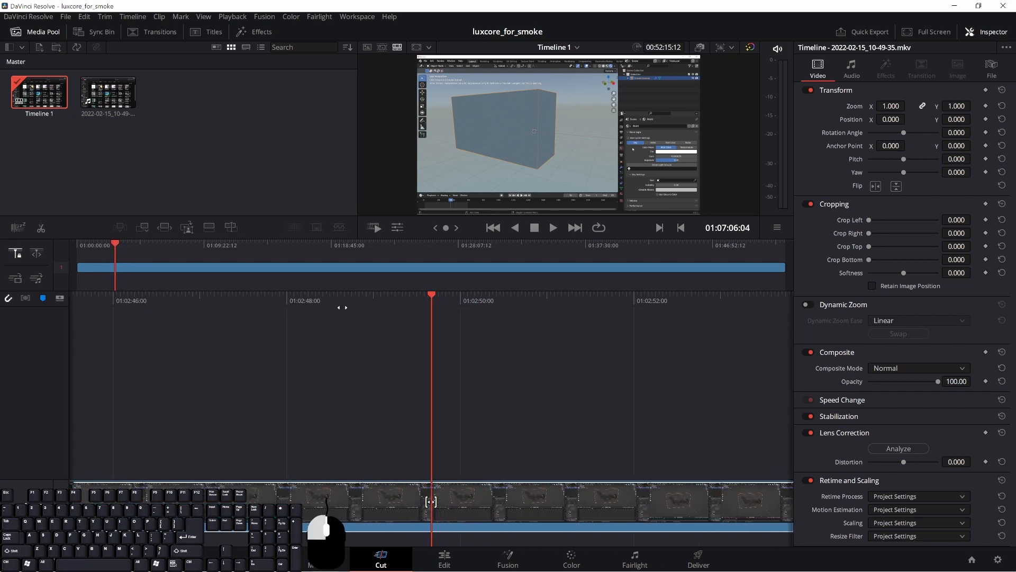
drag(443, 307, 309, 316)
mouse_move(465, 302)
mouse_down()
mouse_move(551, 301)
mouse_move(424, 302)
mouse_move(481, 306)
mouse_up()
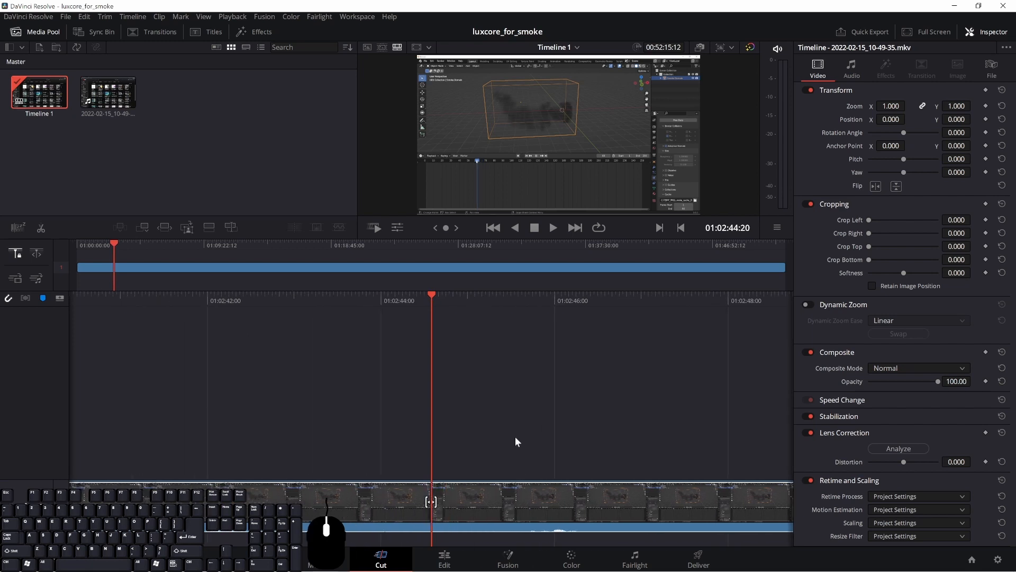
drag(472, 320, 405, 361)
key(space)
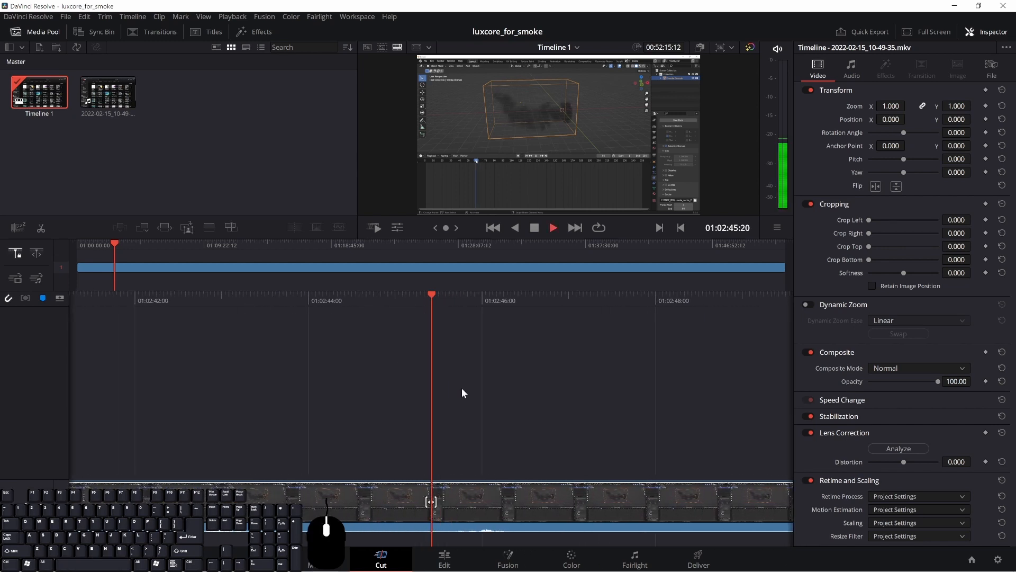
key(space)
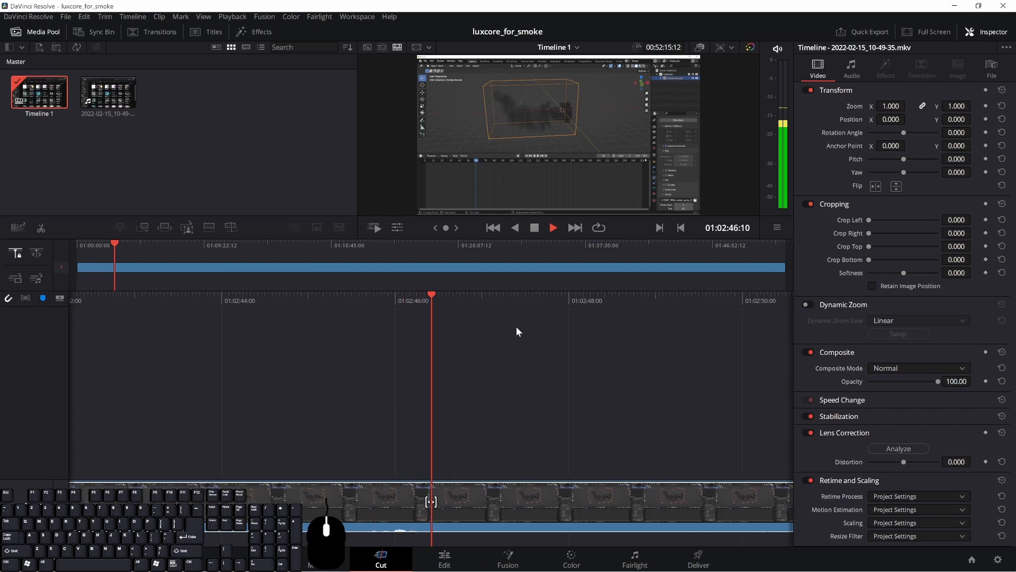
drag(501, 303, 496, 368)
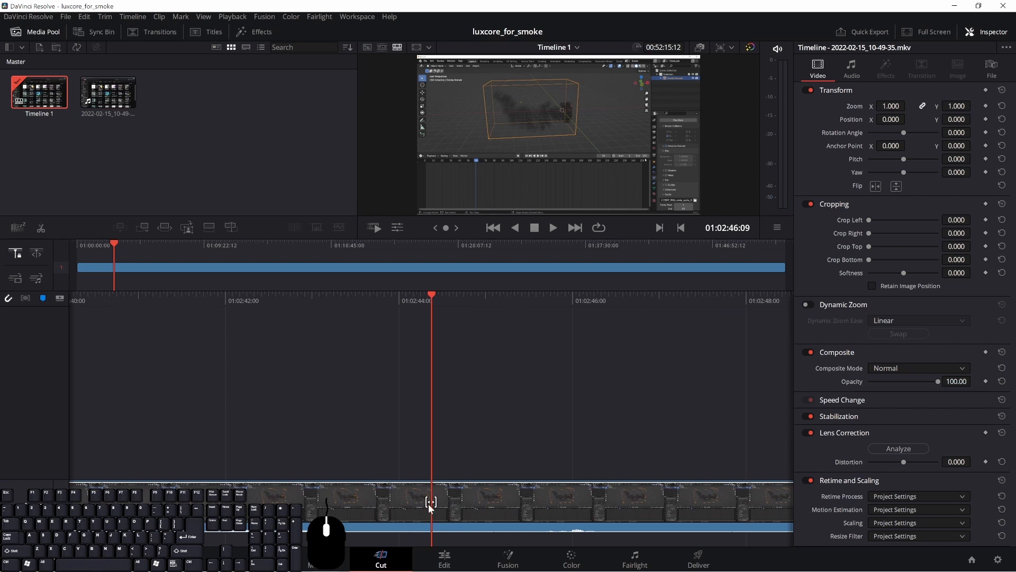
key(ctrl+b)
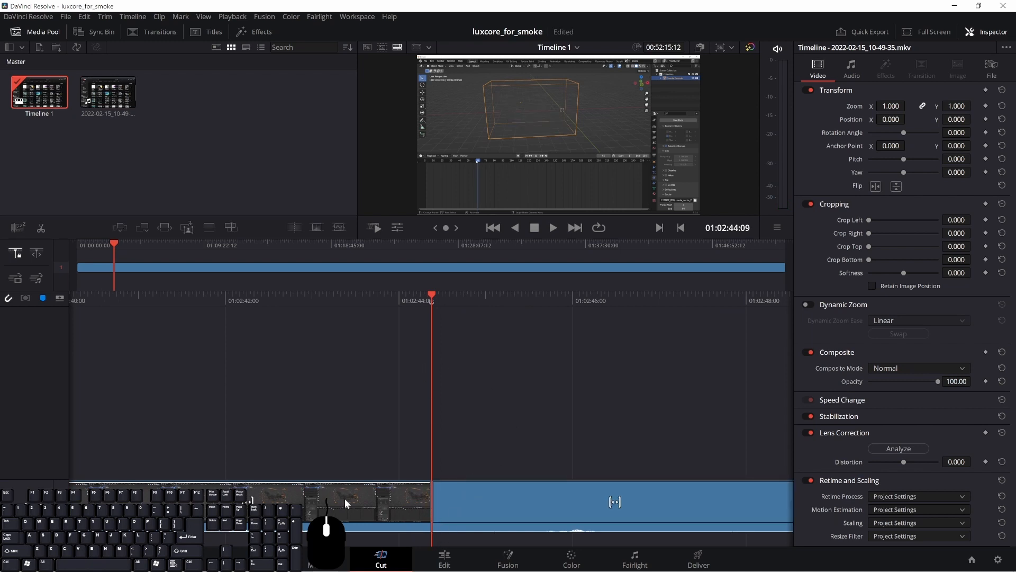
- Trim about 2 seconds off the start of the segment after the split and scrub across the join
click(540, 513)
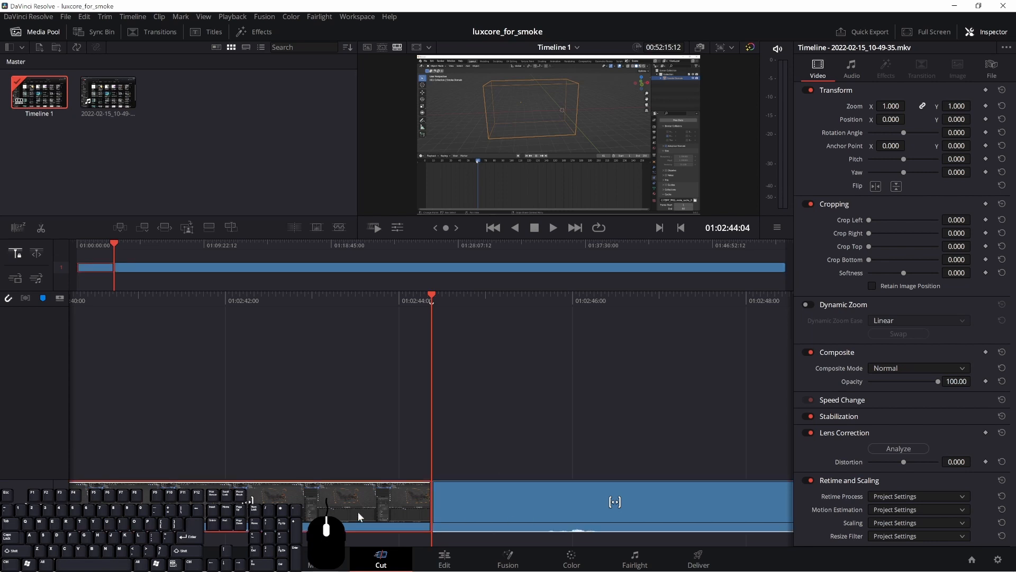
drag(541, 311, 545, 339)
drag(445, 503, 356, 502)
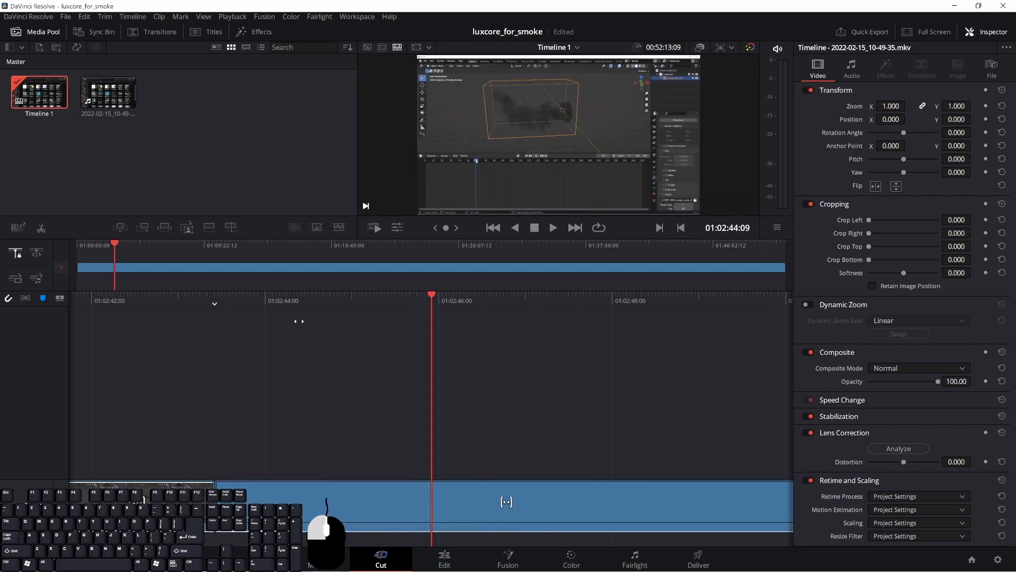
click(410, 332)
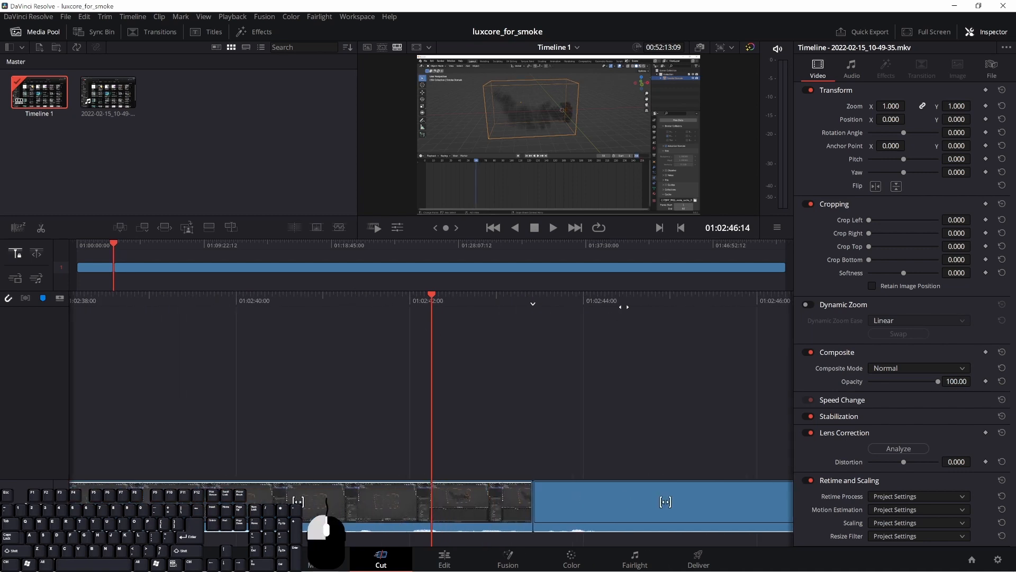
- Compare the timeline in the Edit and Cut workspaces and go to the join at 01:02:43:10
click(461, 313)
click(444, 558)
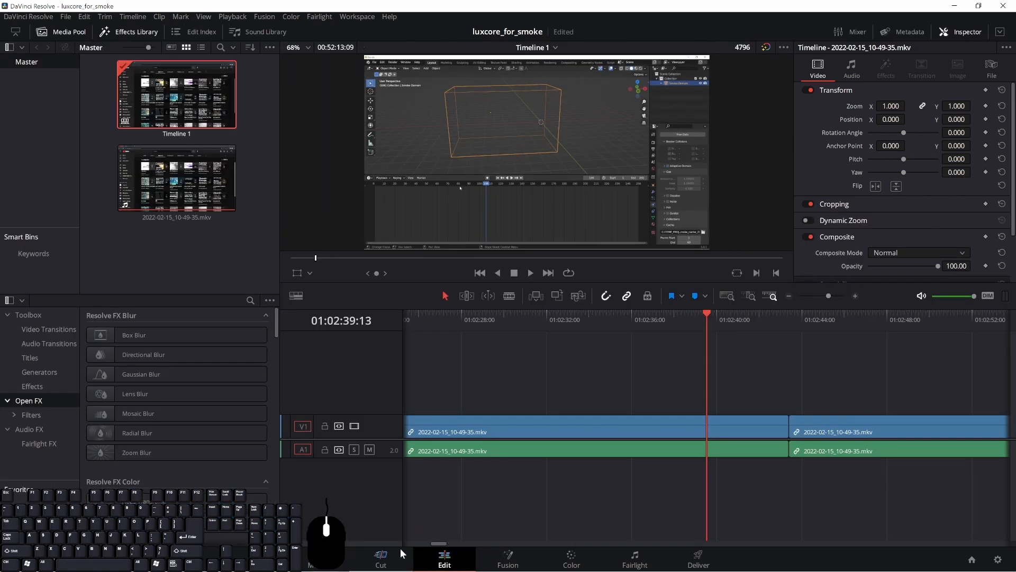
click(381, 556)
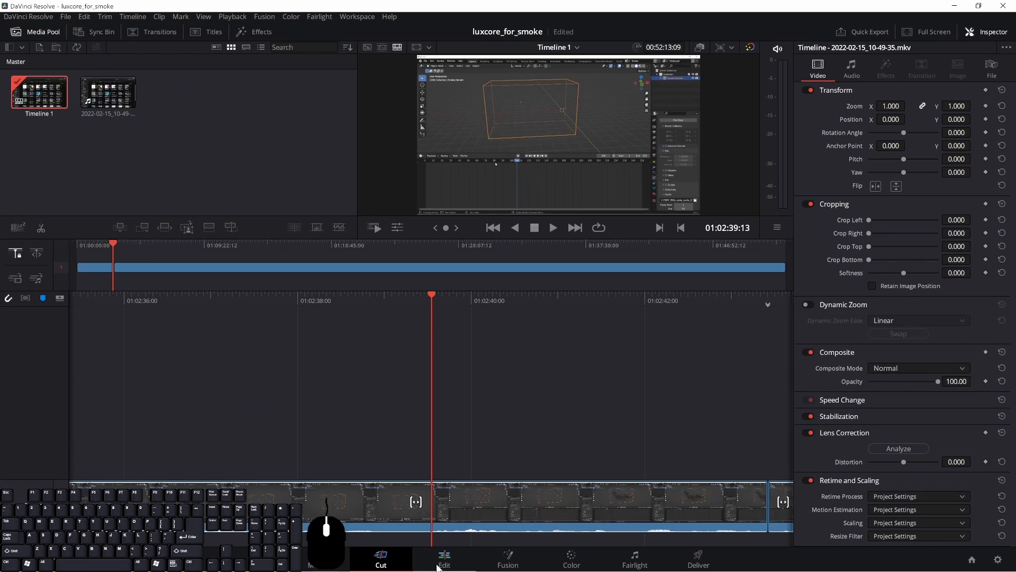
click(443, 561)
drag(808, 320, 788, 329)
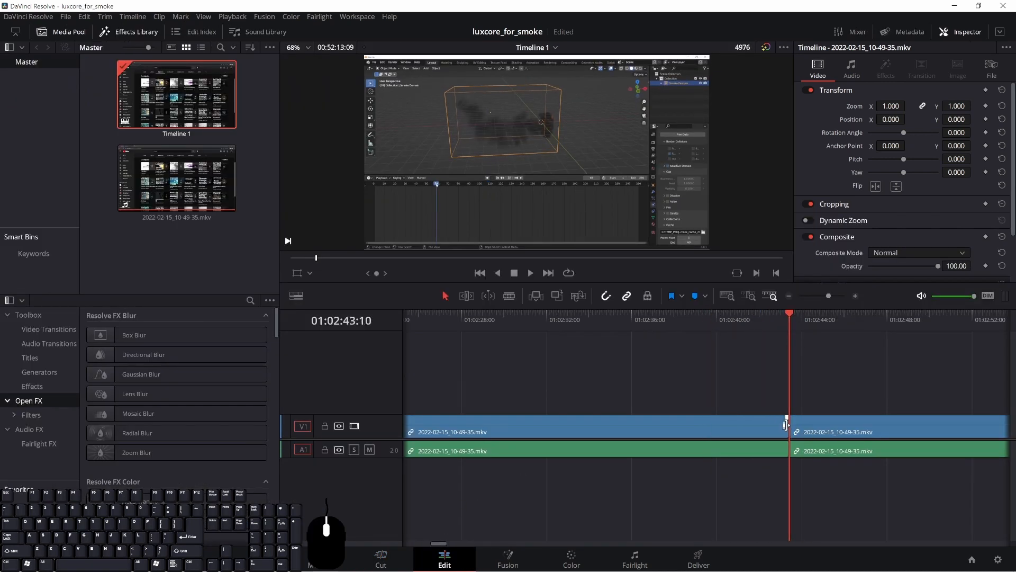
click(381, 560)
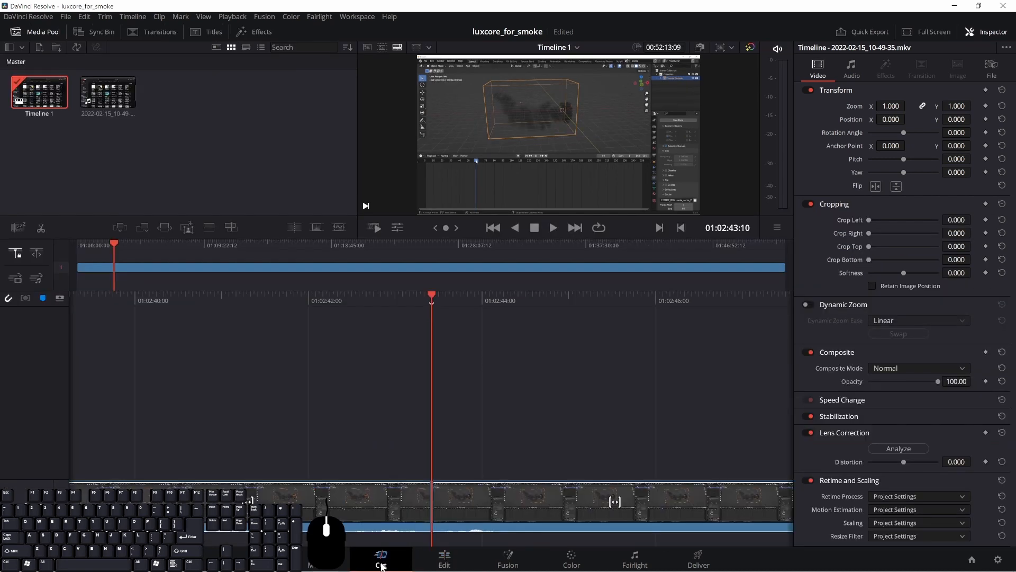
- Scrub past the join, inspect its edit point in the trim view, check it in the Edit workspace and return to Cut
drag(452, 350, 529, 371)
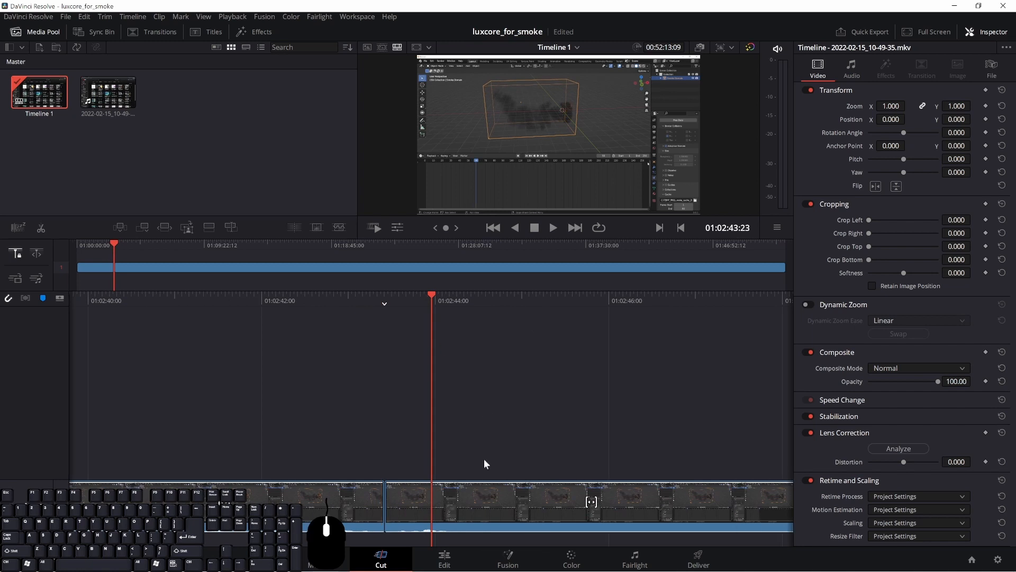
click(387, 494)
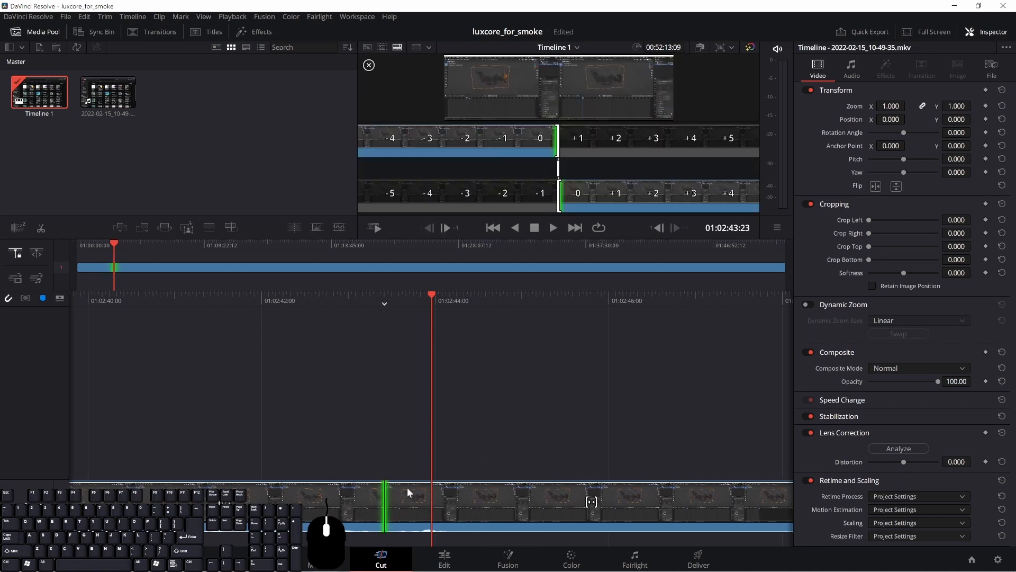
click(447, 564)
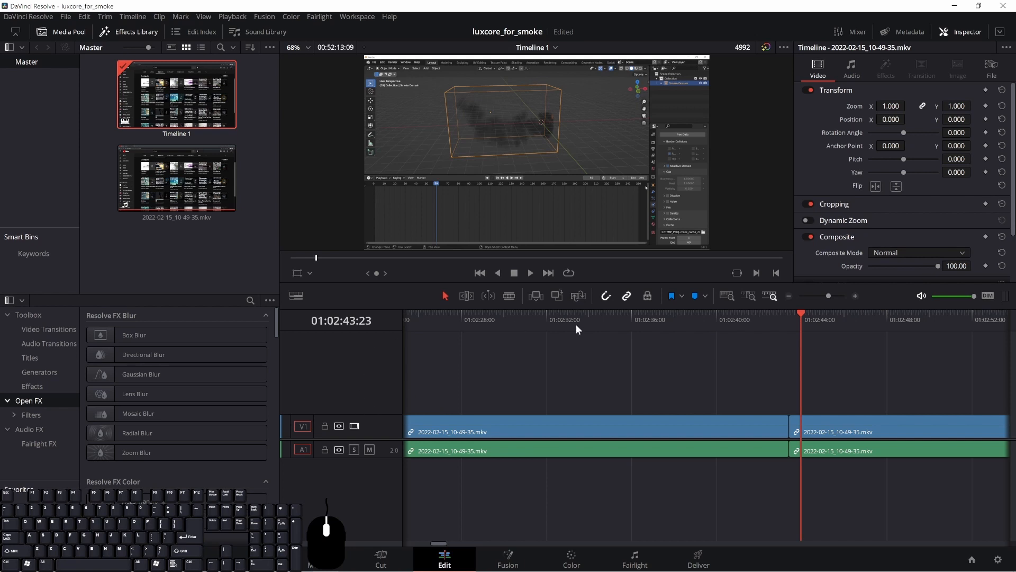
click(369, 554)
- Find the end of the unwanted browser passage in the flame section and split the clip at 01:03:21:04
drag(600, 298, 16, 333)
drag(663, 304, 30, 334)
drag(605, 323, 200, 341)
drag(666, 306, 562, 311)
drag(656, 297, 113, 312)
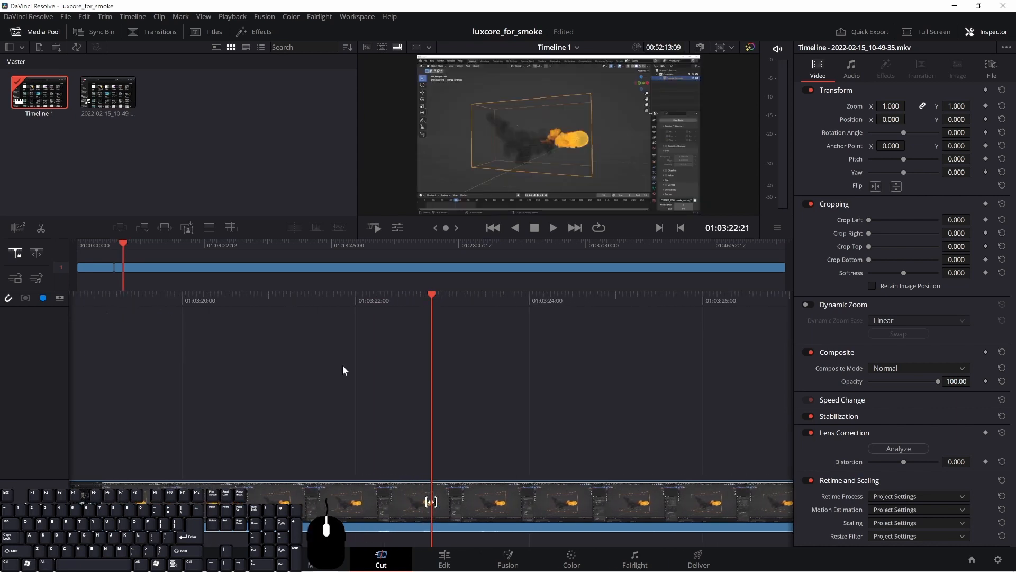
drag(344, 370, 635, 312)
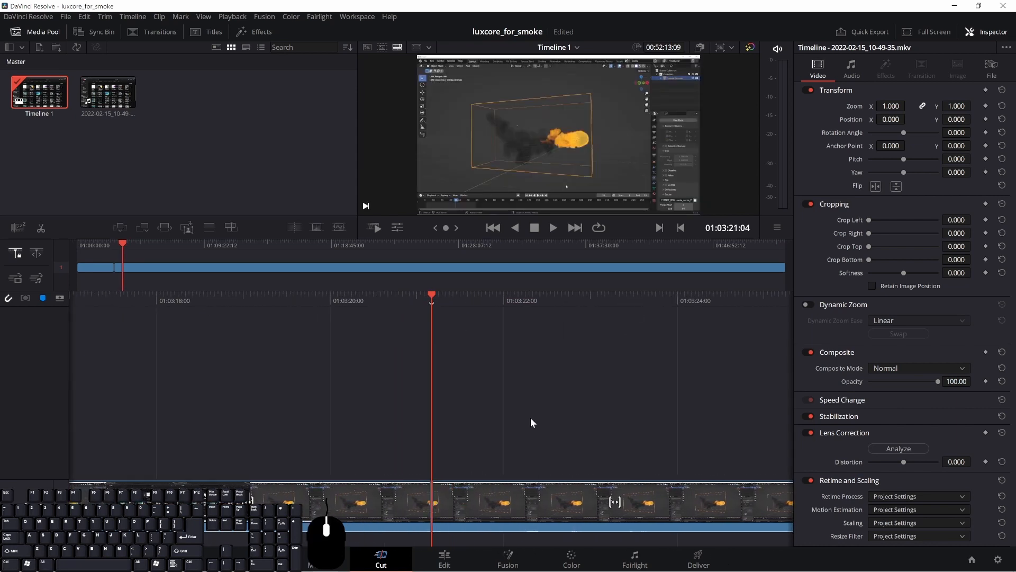
- Split the clip at 01:03:11:14, before the unwanted browser passage, and play the start of the new segment
drag(490, 302, 771, 300)
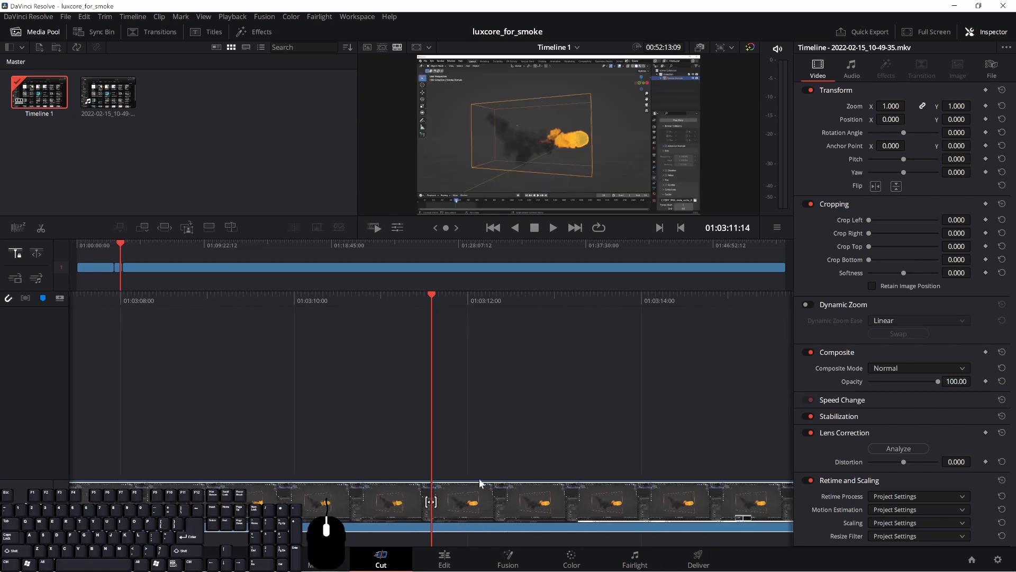
key(ctrl+b)
click(582, 527)
key(space)
key(space)
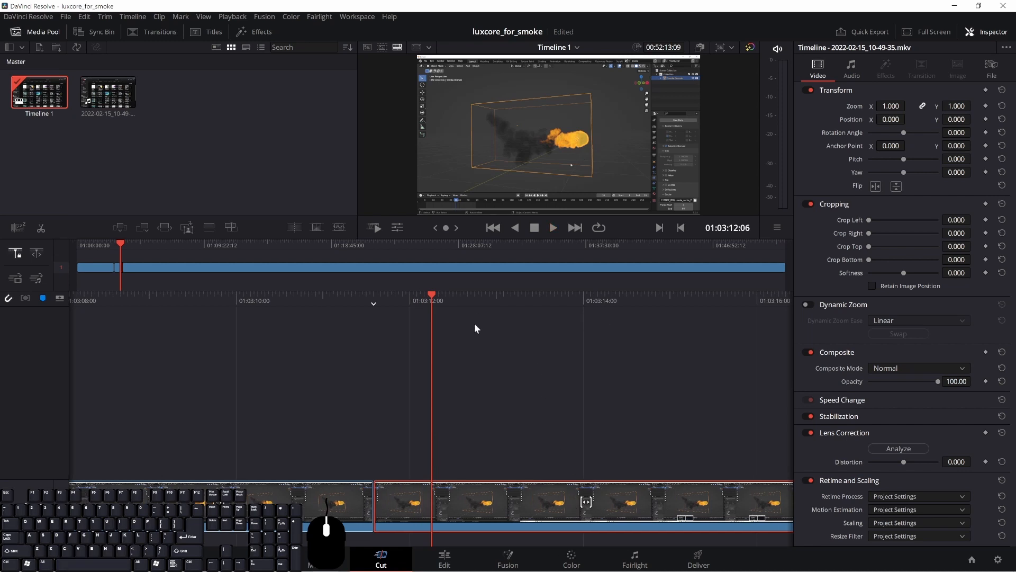
- Scrub through the segment between the two splits and ripple-delete it
drag(626, 301, 141, 312)
drag(516, 304, 385, 316)
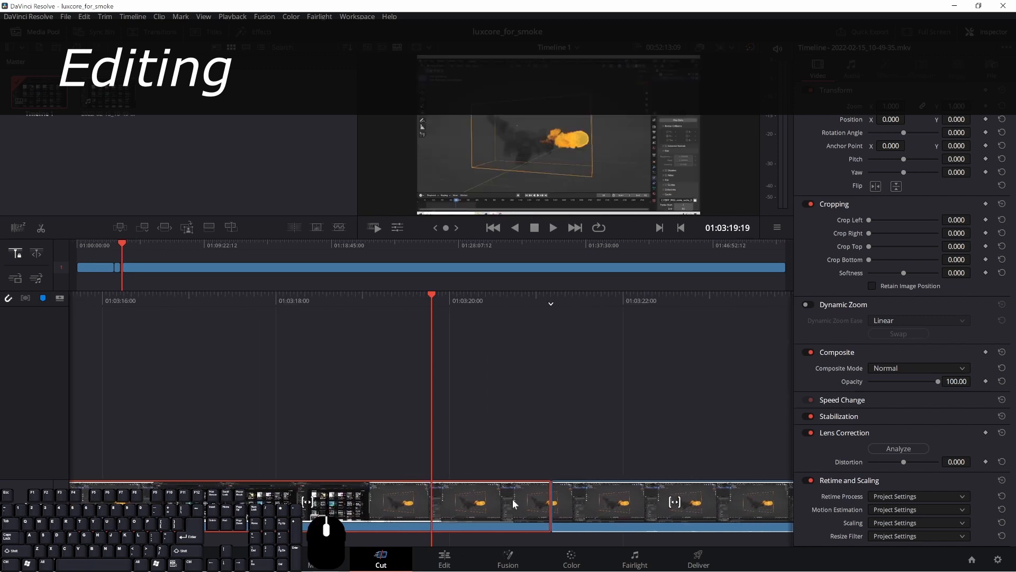
click(117, 270)
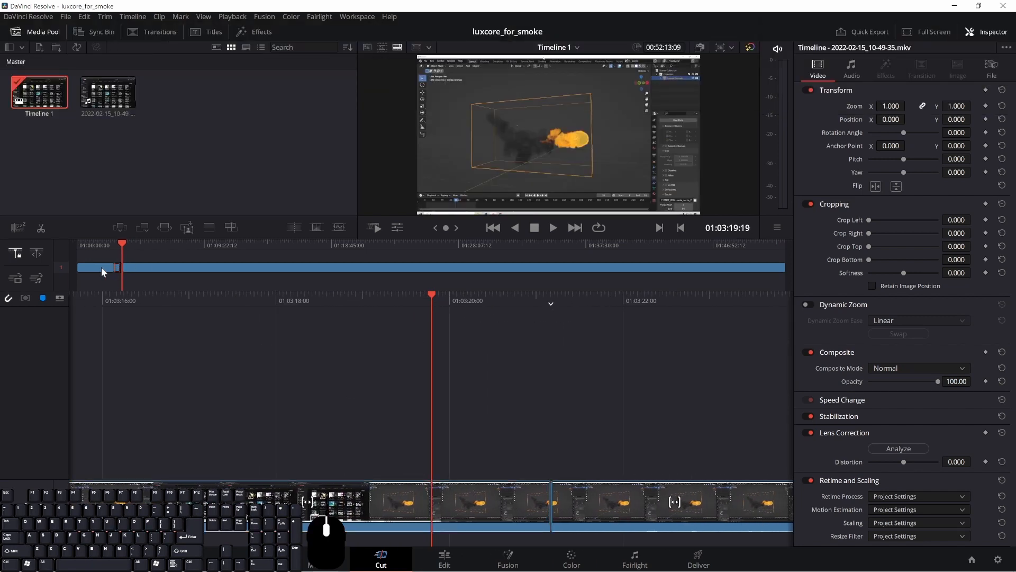
click(121, 269)
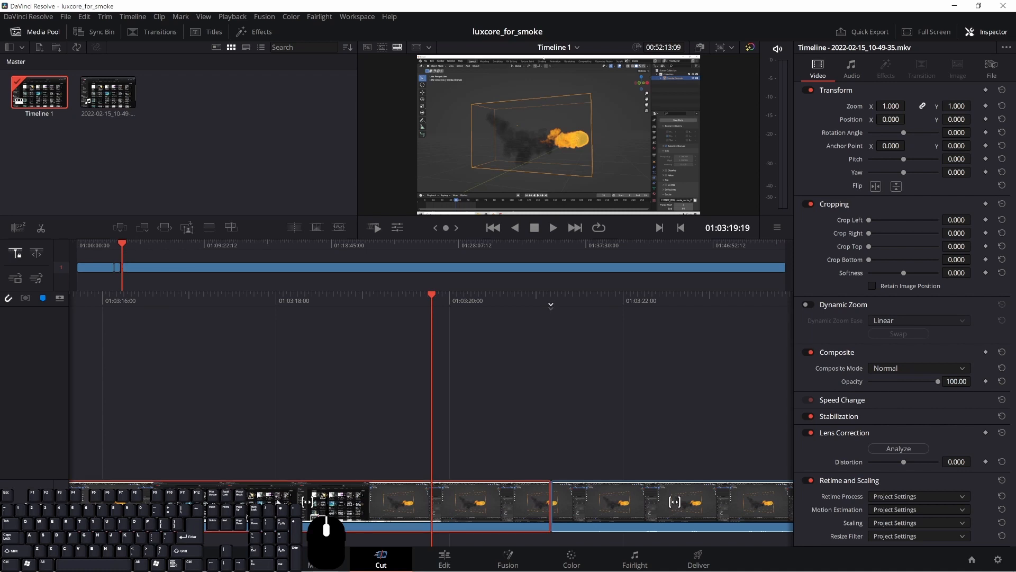
drag(439, 293, 533, 338)
key(Delete)
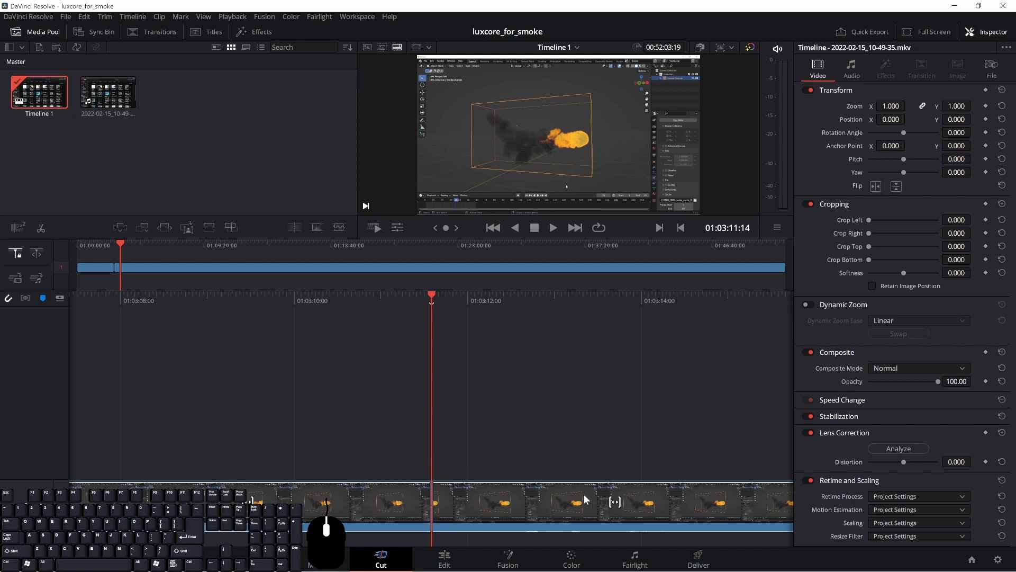
- Scrub across the join at 01:03:11:14 and select the segment that follows it
drag(434, 300, 453, 370)
click(472, 488)
drag(472, 488, 587, 492)
drag(523, 492, 667, 497)
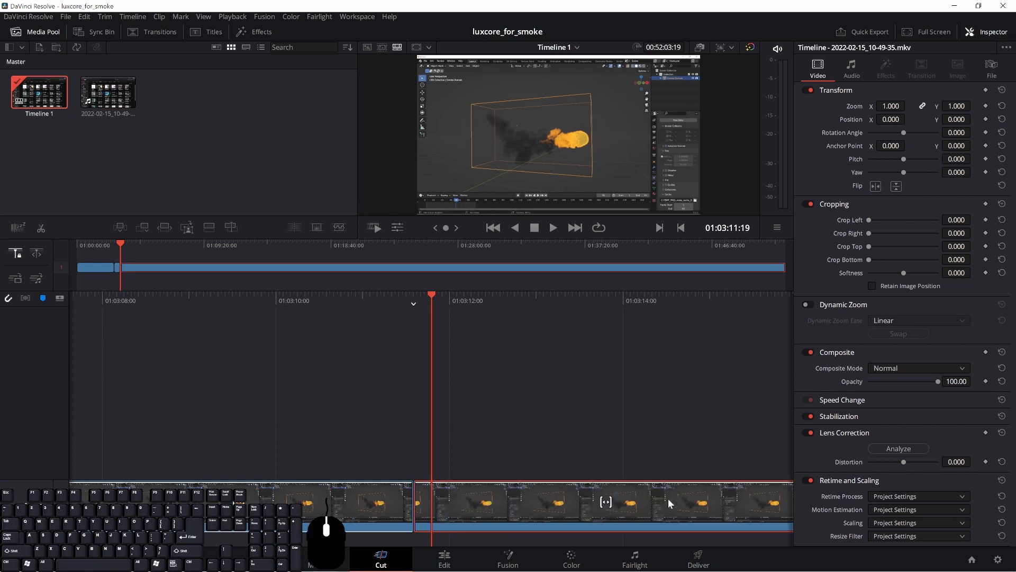
drag(455, 500, 722, 494)
- Scrub forward through the flame section after the join to find where the next usable part begins
drag(433, 297, 392, 352)
drag(559, 300, 202, 339)
drag(490, 303, 254, 317)
drag(598, 302, 225, 324)
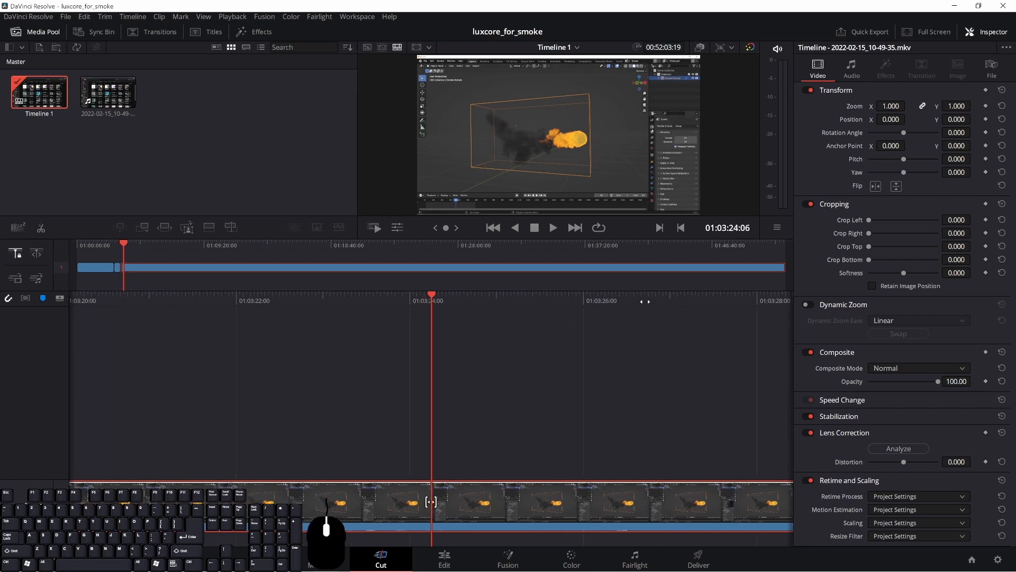
drag(640, 303, 344, 310)
drag(503, 298, 233, 302)
drag(611, 301, 366, 306)
click(579, 310)
- Split the clip at 01:29:18:08 and ripple-delete the long segment between the previous join and this split
drag(127, 249, 761, 330)
drag(434, 296, 713, 313)
drag(444, 297, 488, 304)
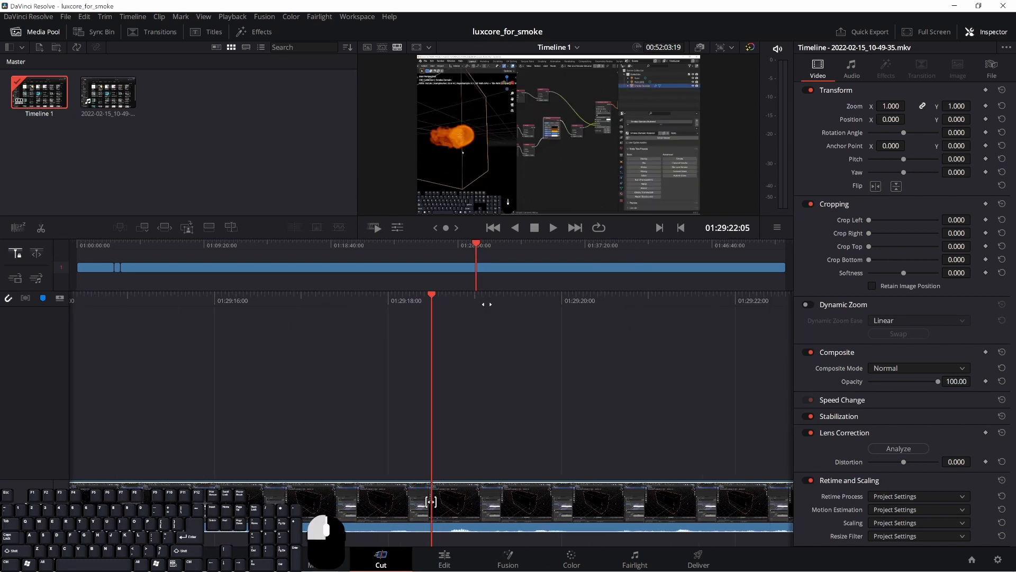
key(ctrl+b)
click(398, 268)
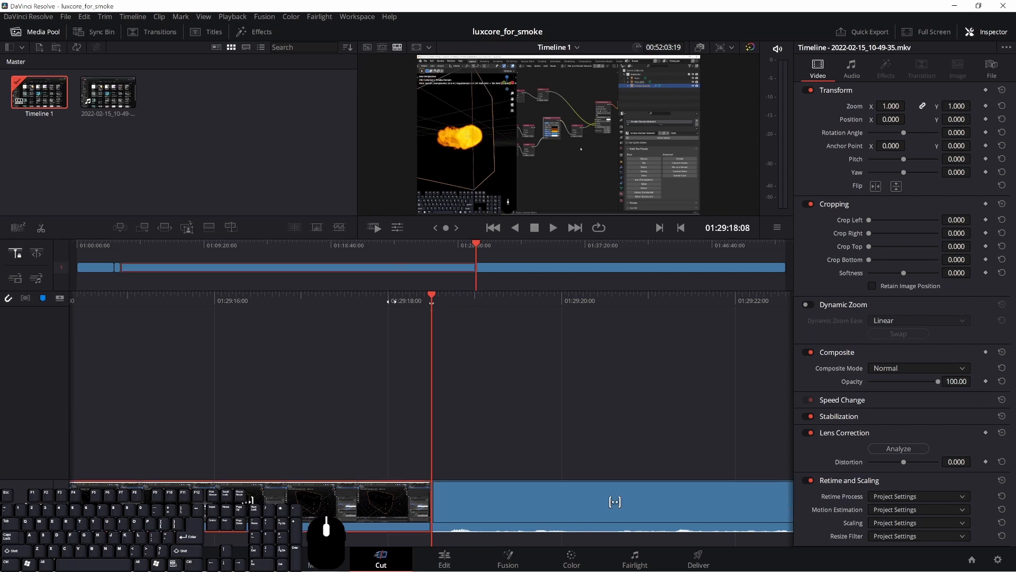
key(Delete)
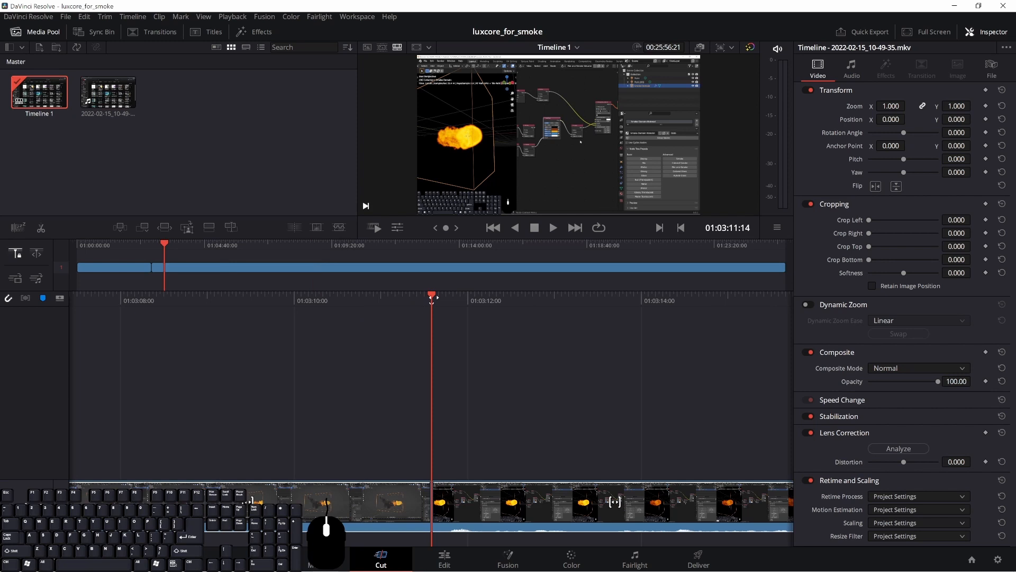
- Scrub back and forth across the join at 01:03:11:14 to examine the jump between the two scenes
drag(433, 297, 570, 325)
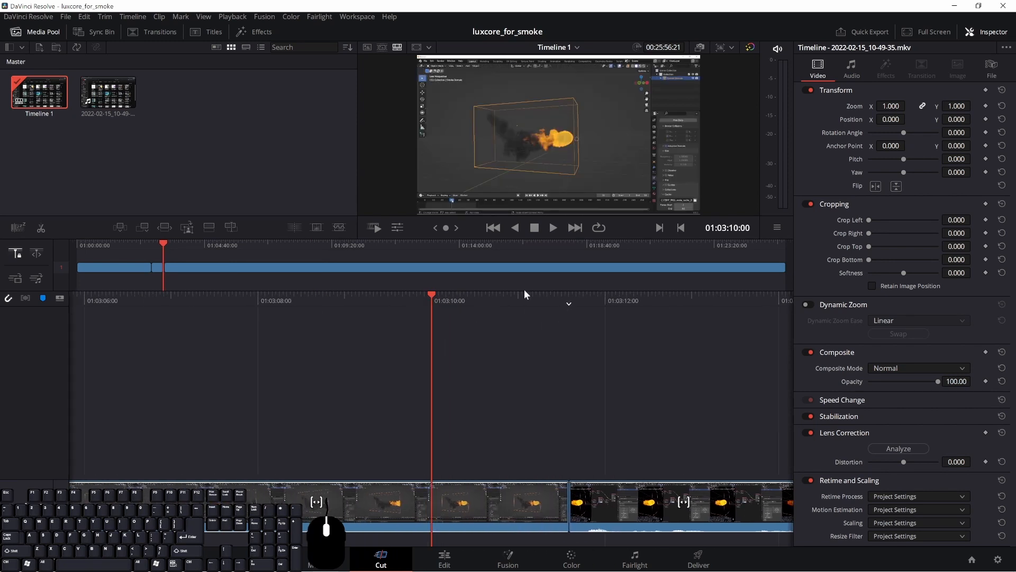
drag(569, 301, 486, 350)
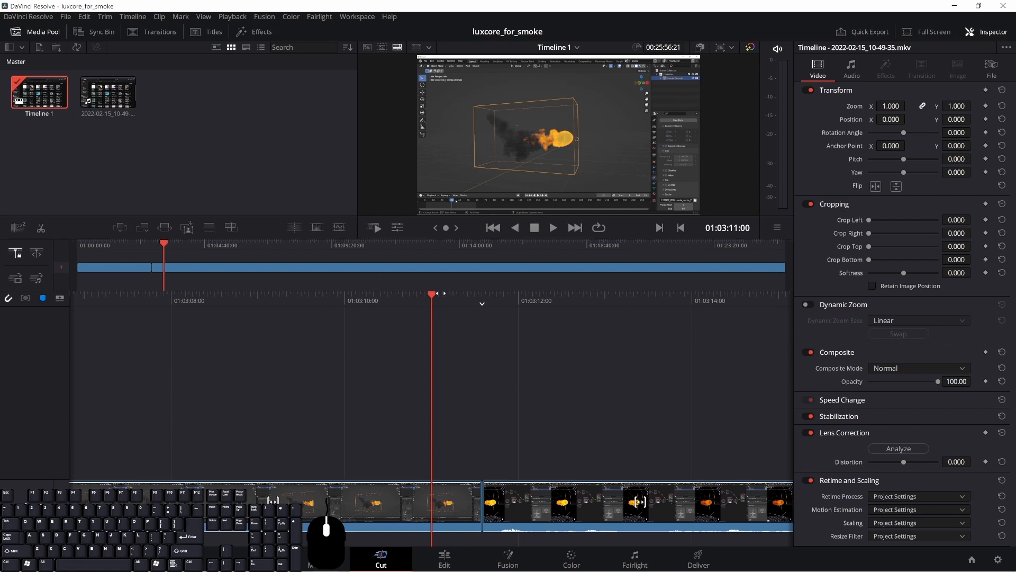
drag(440, 294, 465, 341)
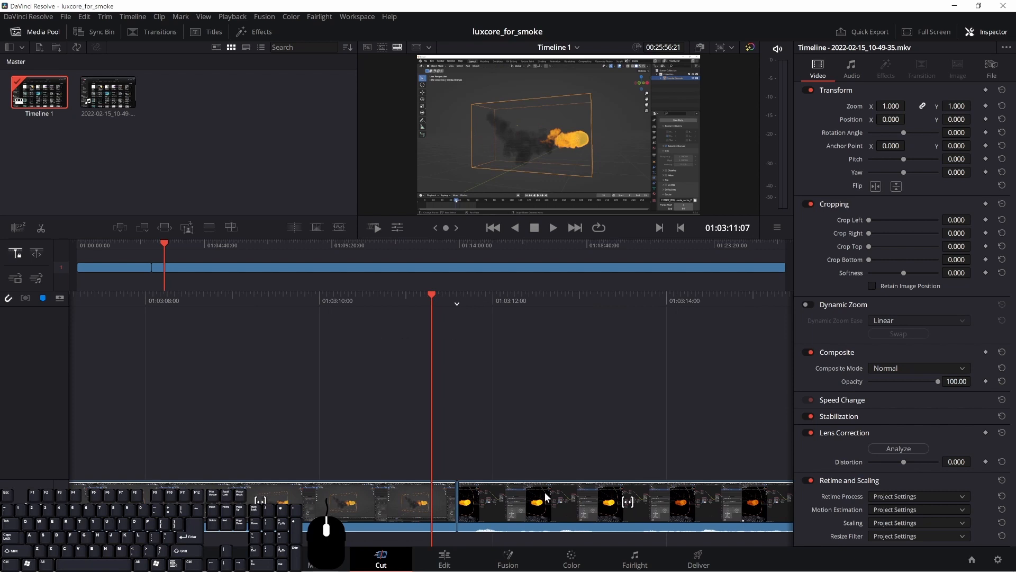
drag(437, 300, 437, 332)
drag(474, 293, 474, 335)
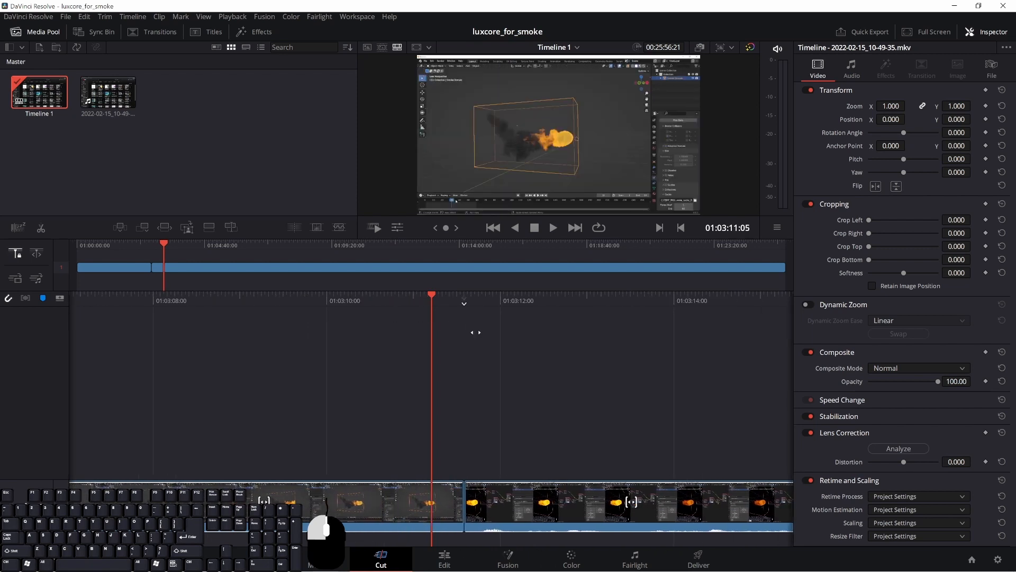
- Switch to the Edit workspace and add a 24 frame Cross Dissolve to the join at 01:03:11:14
click(463, 502)
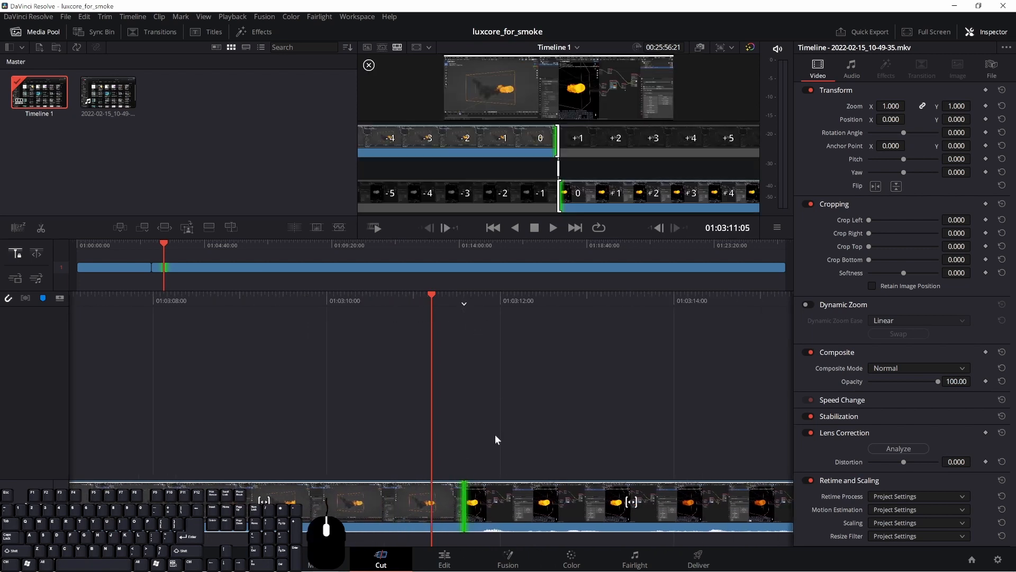
click(434, 558)
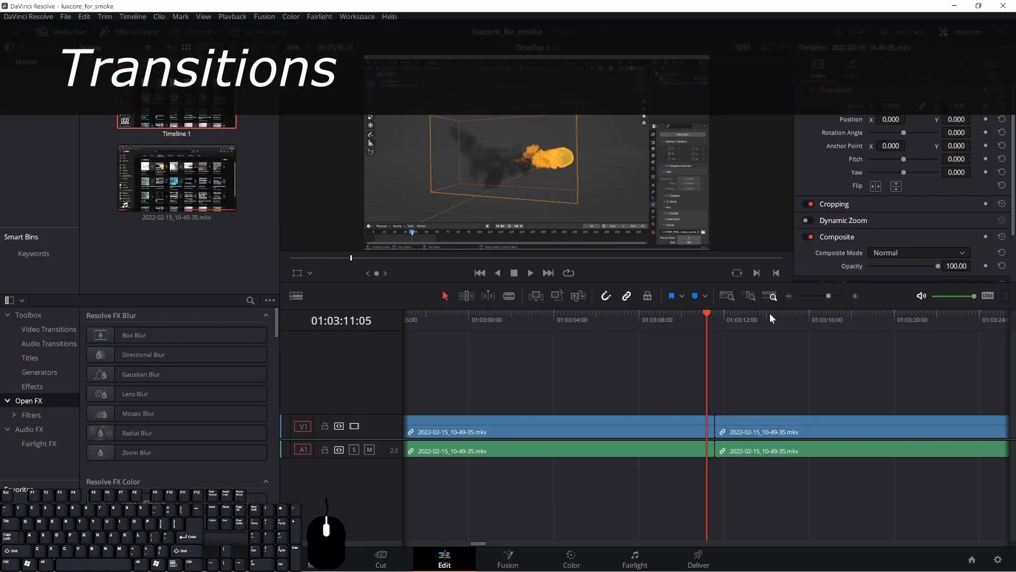
click(762, 320)
drag(726, 318, 747, 320)
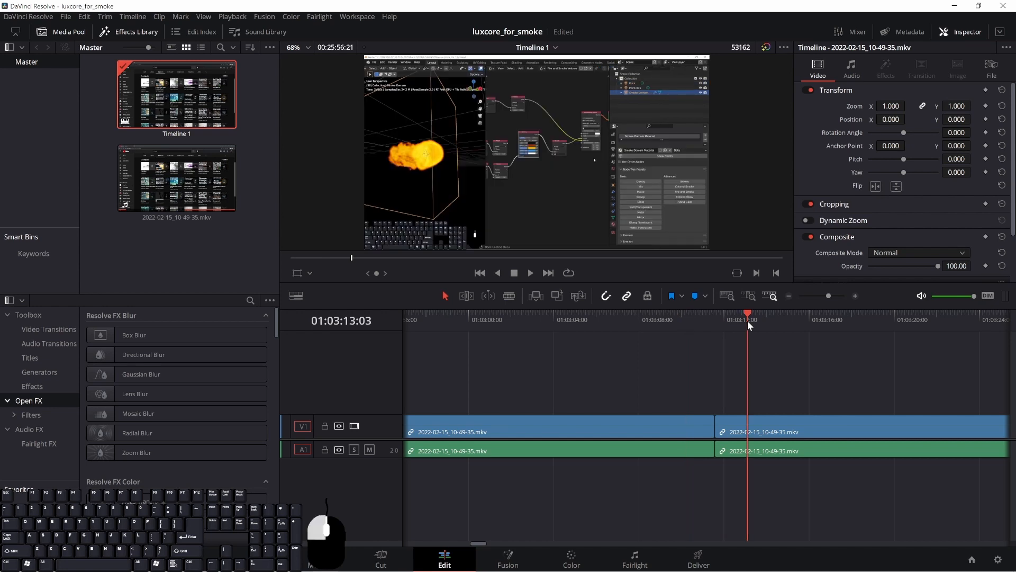
click(716, 423)
right_click(715, 428)
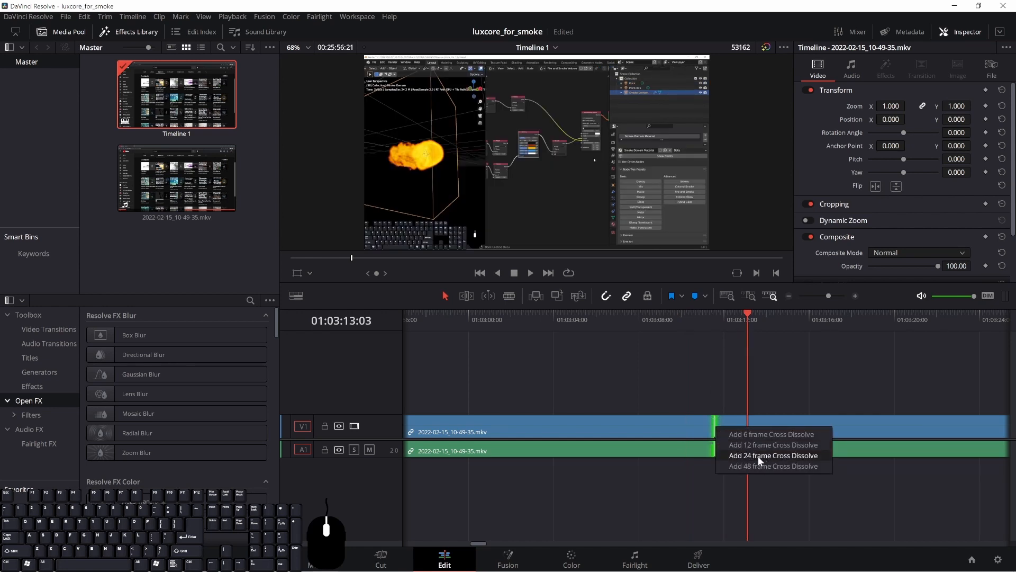
click(758, 456)
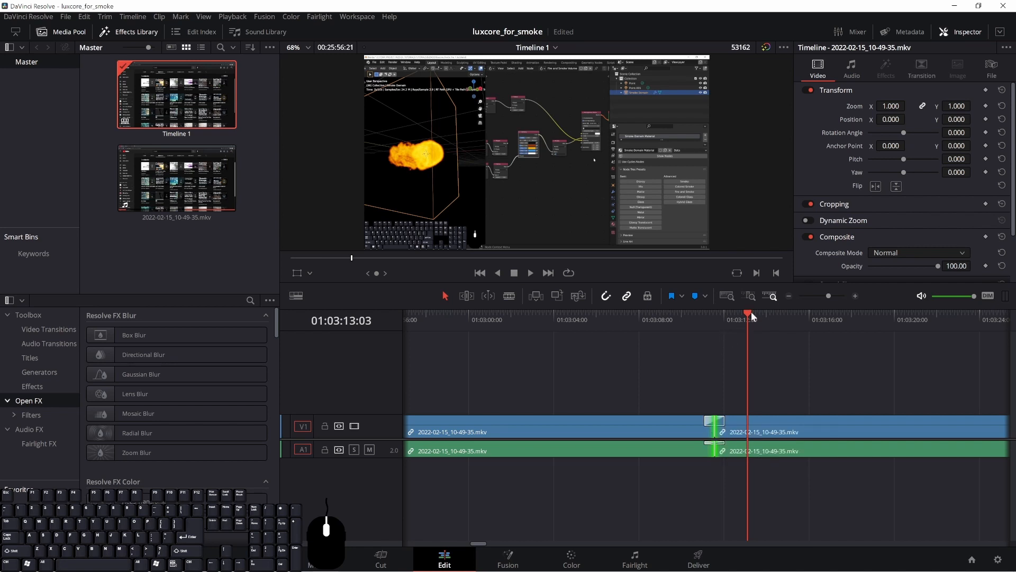
- Play the cross dissolve from just before its start and scrub through its middle
drag(751, 311, 703, 320)
key(space)
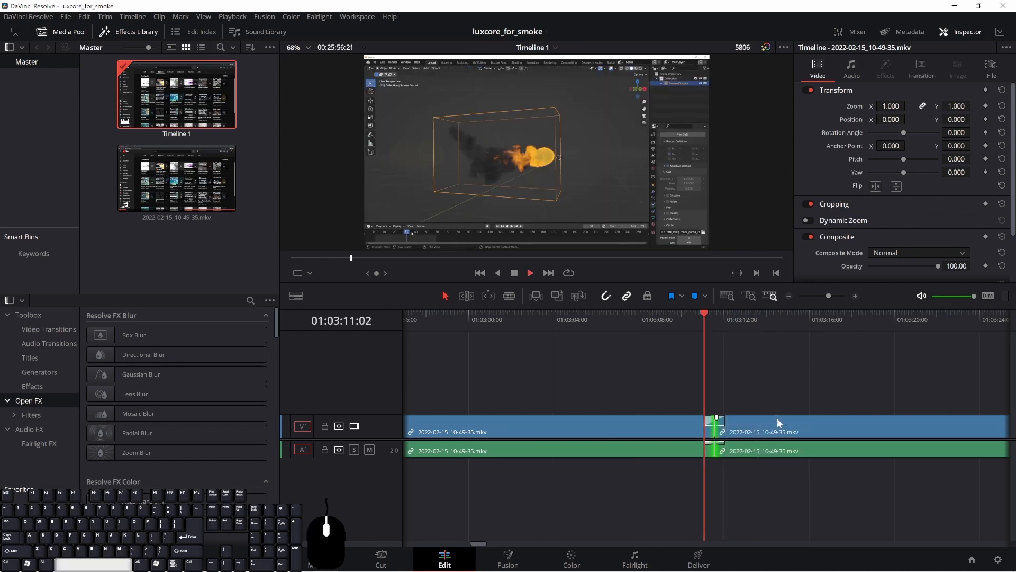
key(space)
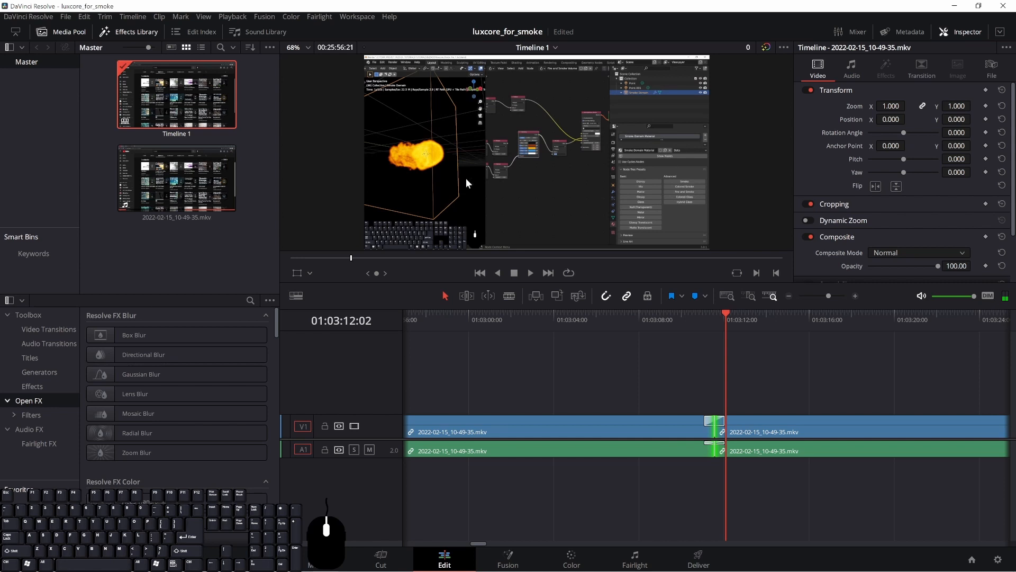
drag(726, 313, 714, 336)
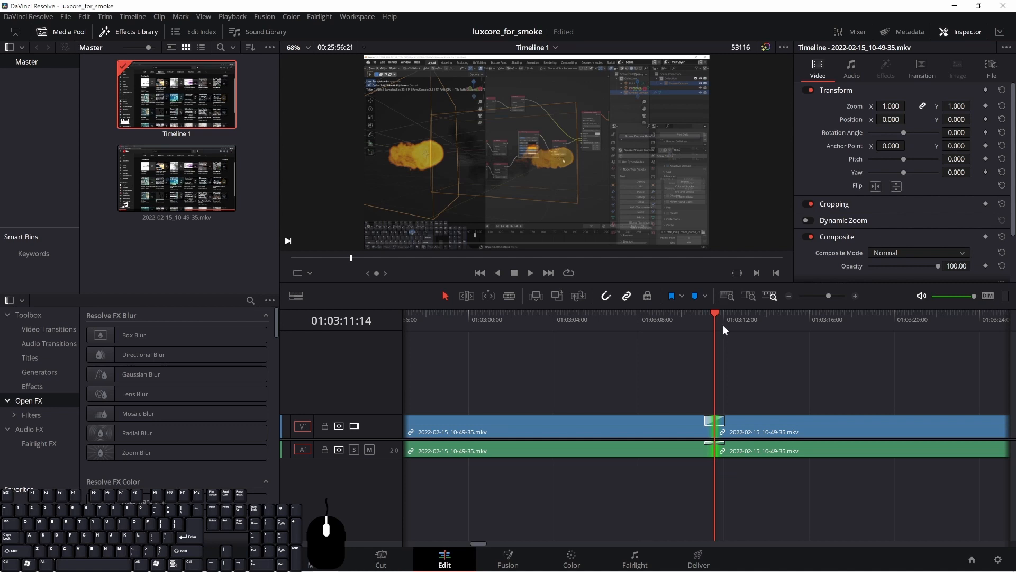
mouse_move(716, 313)
mouse_down()
mouse_move(703, 322)
mouse_move(709, 329)
mouse_up()
- Select the segment after the dissolve and show its transition settings
click(668, 423)
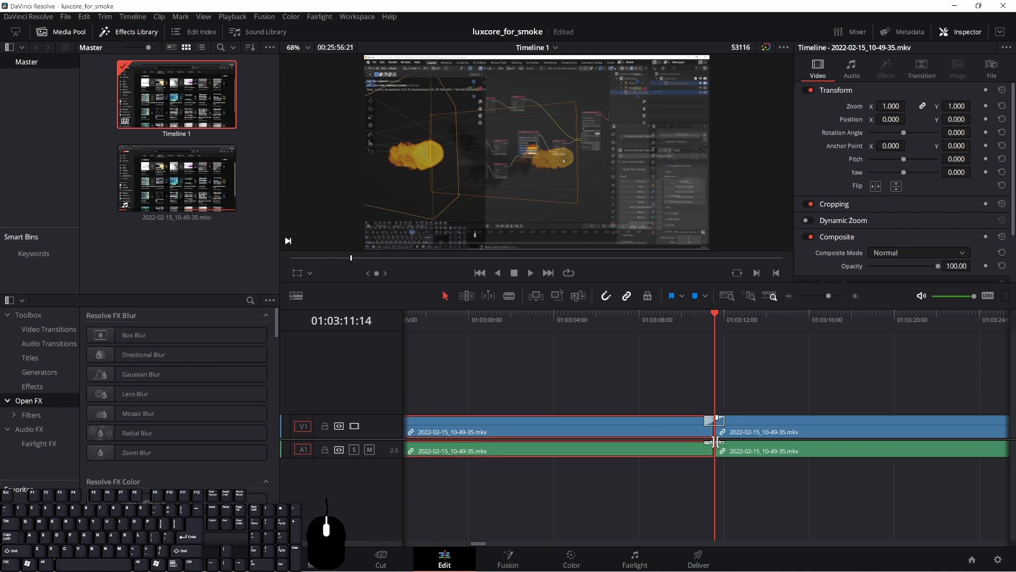
click(785, 423)
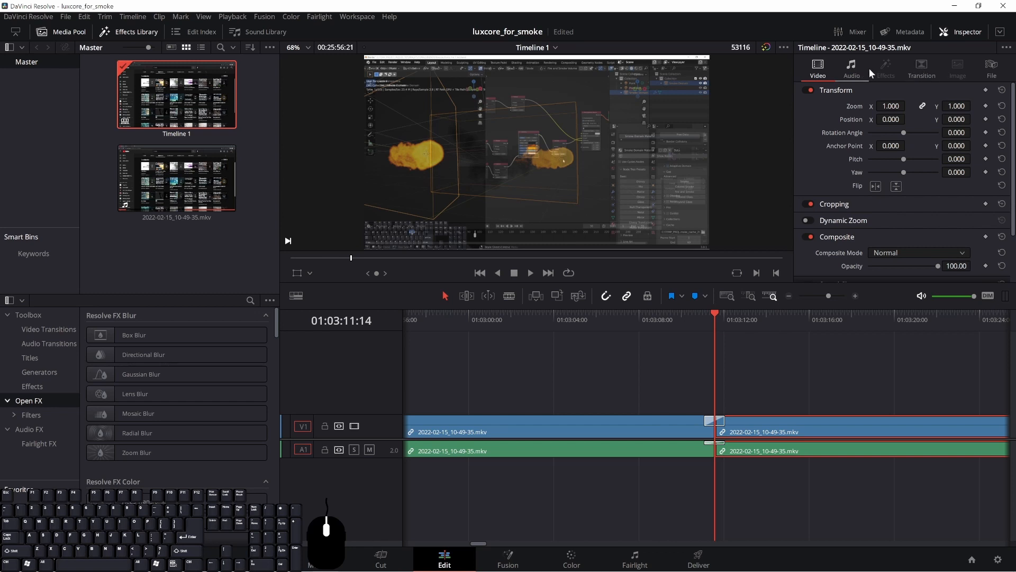
click(922, 65)
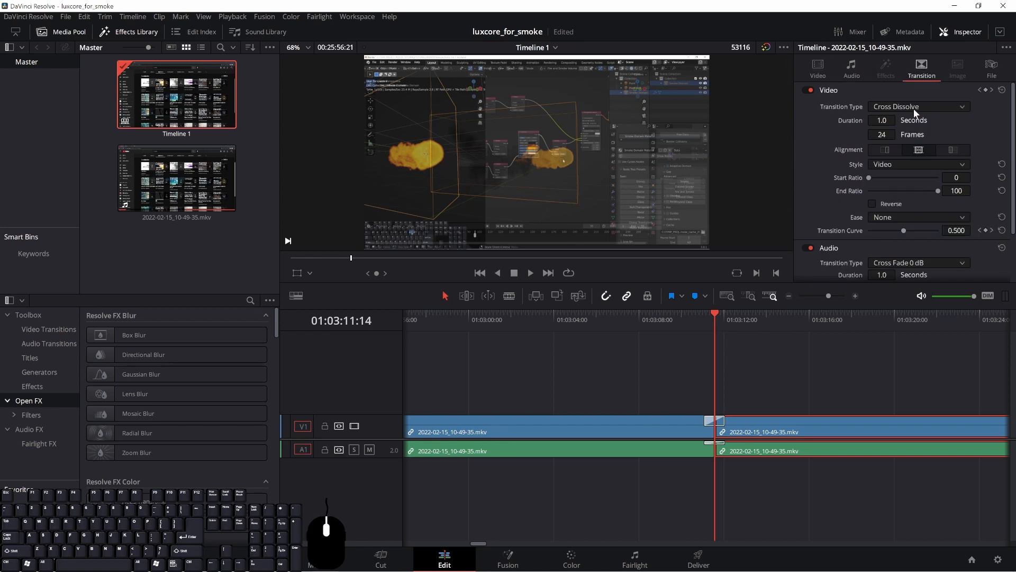
- Change the video transition type to Triangle Left, play the transition from 01:03:11:02 and return the playhead to 01:03:11:14
click(914, 109)
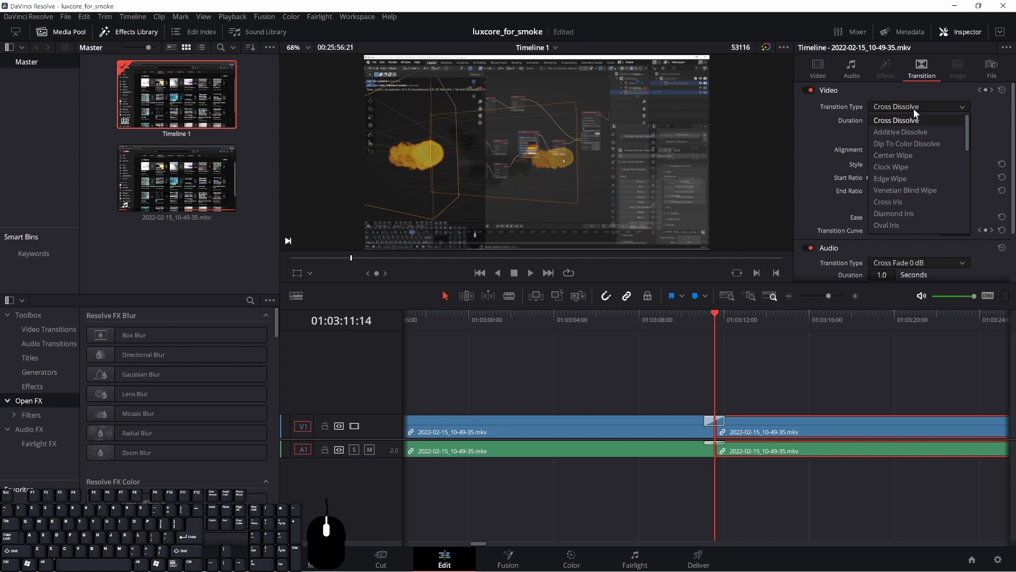
scroll(904, 170, down, 5)
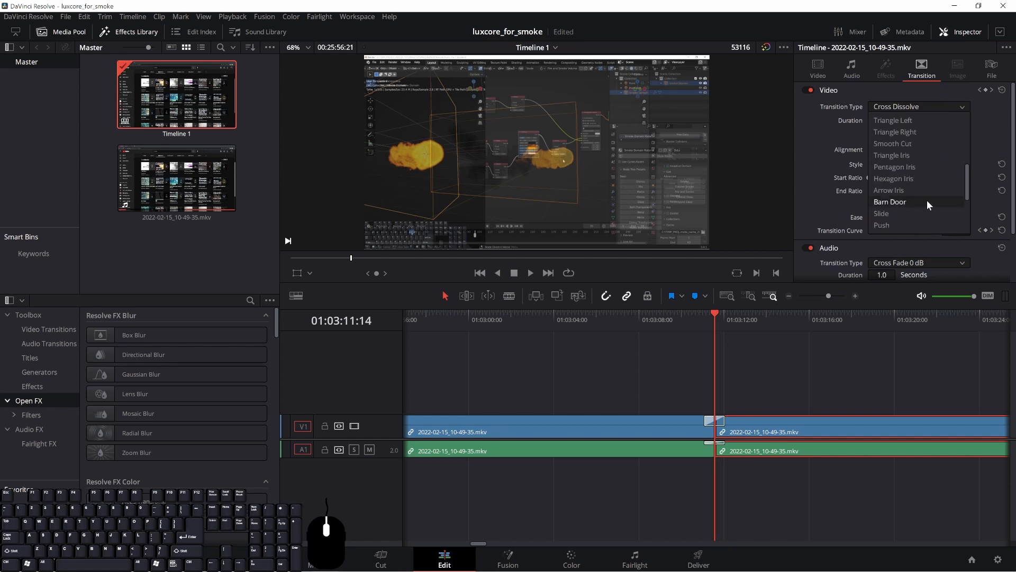
scroll(926, 212, down, 2)
scroll(924, 216, up, 5)
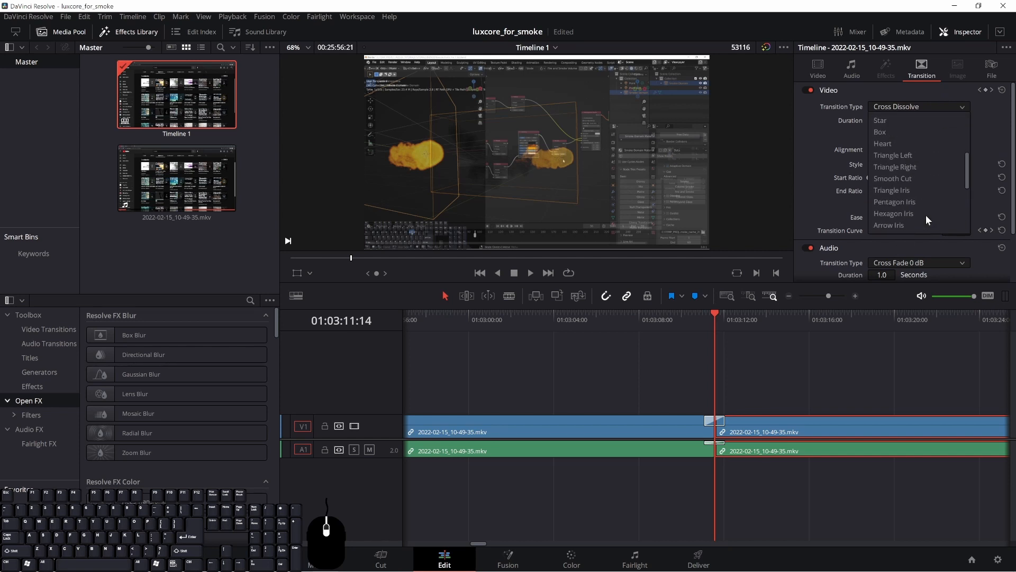
click(917, 155)
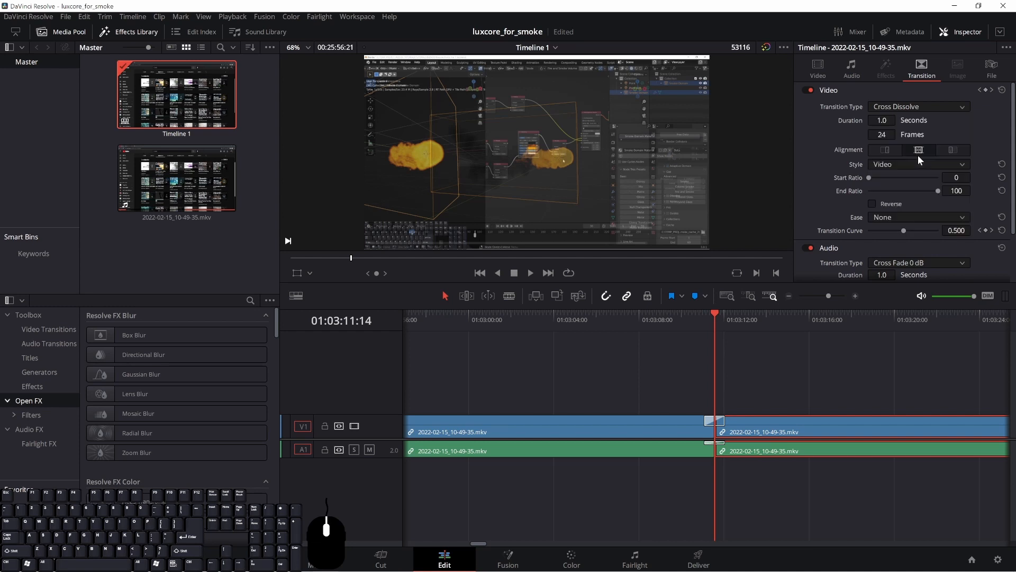
mouse_move(715, 312)
mouse_down()
mouse_move(693, 315)
mouse_move(710, 324)
mouse_move(703, 319)
mouse_up()
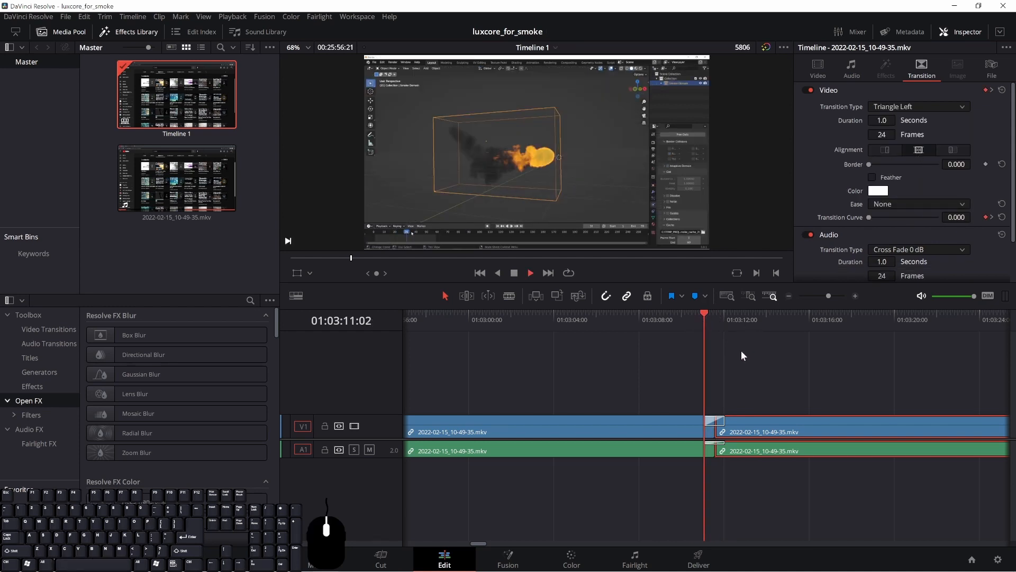
key(space)
click(715, 313)
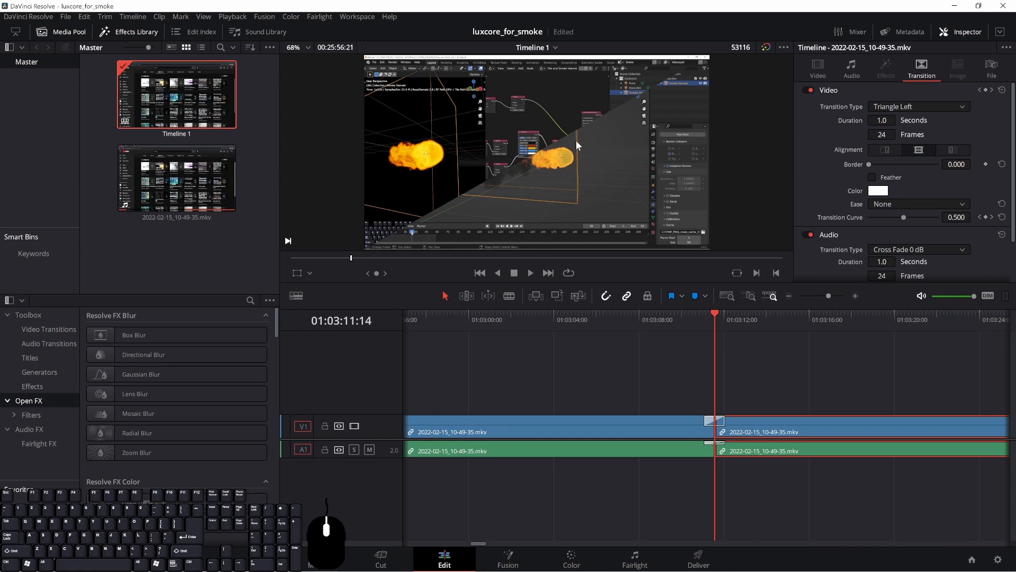
- Give the Triangle Left transition a border of about 172 without feathering and colour it bright green (#11ff20)
click(873, 178)
drag(870, 164, 894, 164)
click(872, 177)
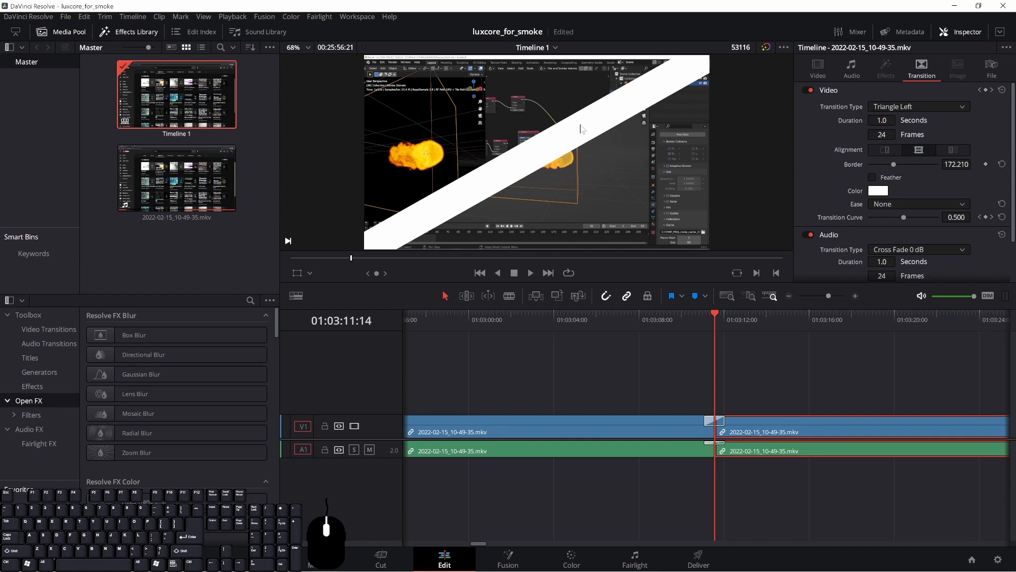
click(878, 191)
click(567, 200)
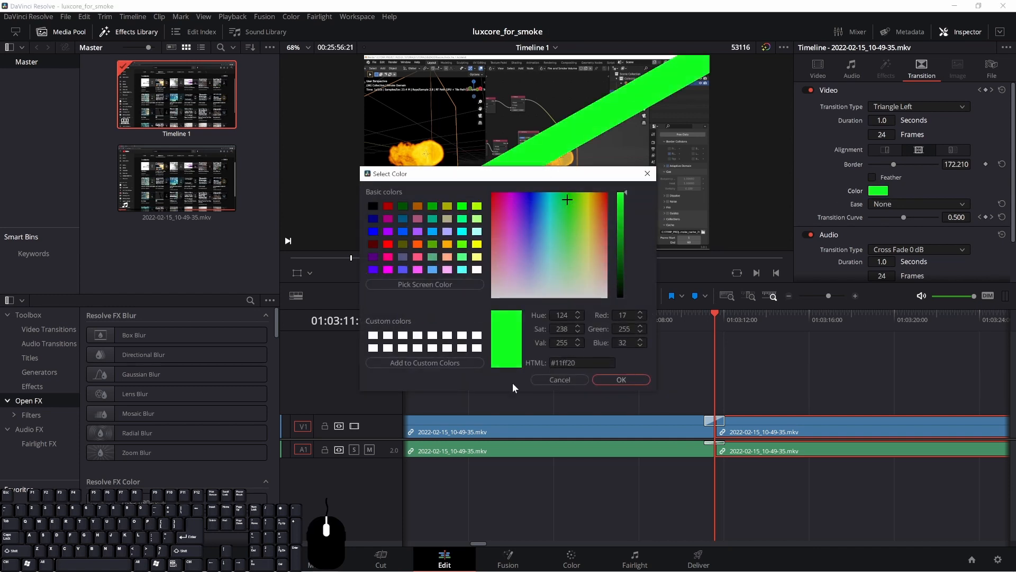
click(619, 380)
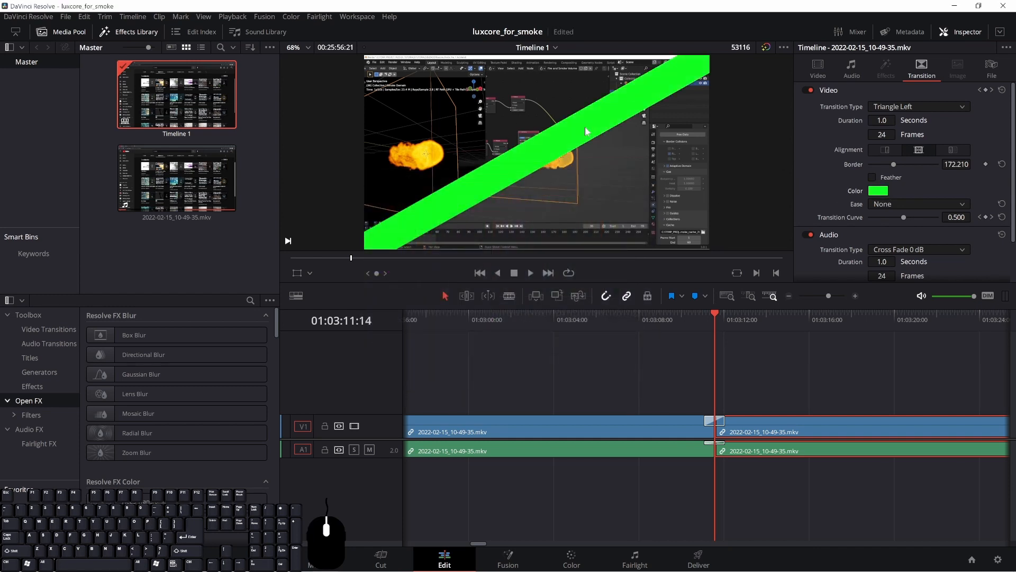
- Feather the transition's border, reduce its width to about 154, and play the transition from its start
click(872, 178)
mouse_move(895, 164)
mouse_down()
mouse_move(836, 160)
mouse_move(932, 161)
mouse_move(856, 161)
mouse_move(892, 166)
mouse_up()
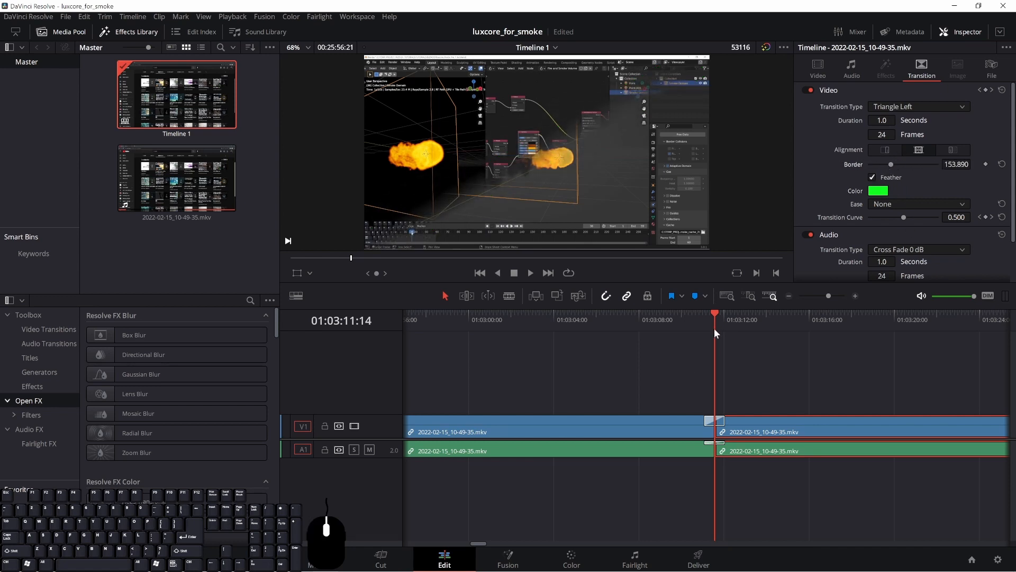
drag(716, 313, 702, 319)
key(space)
key(space)
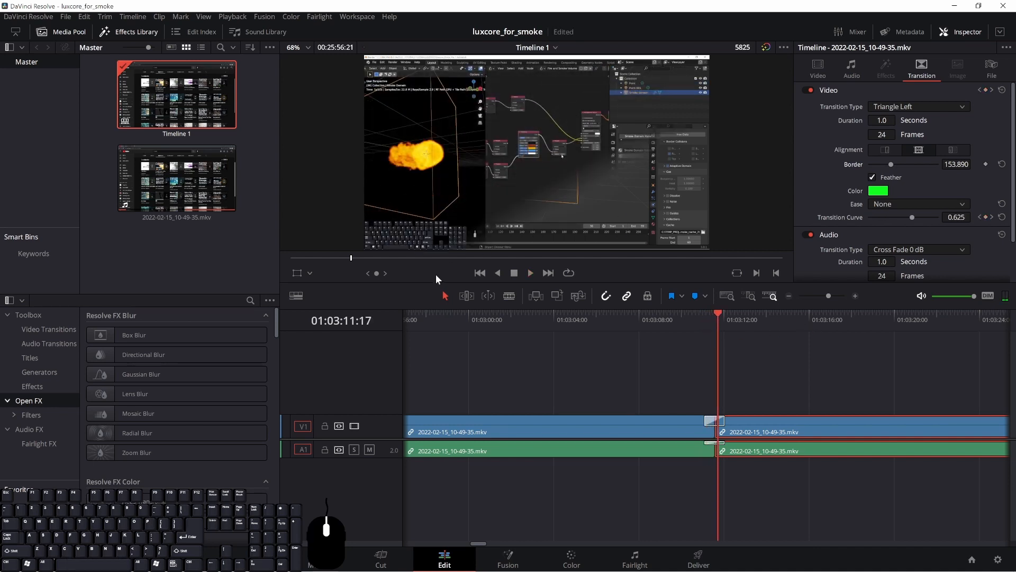
- Examine the Ease options and the audio part of the transition settings
click(903, 204)
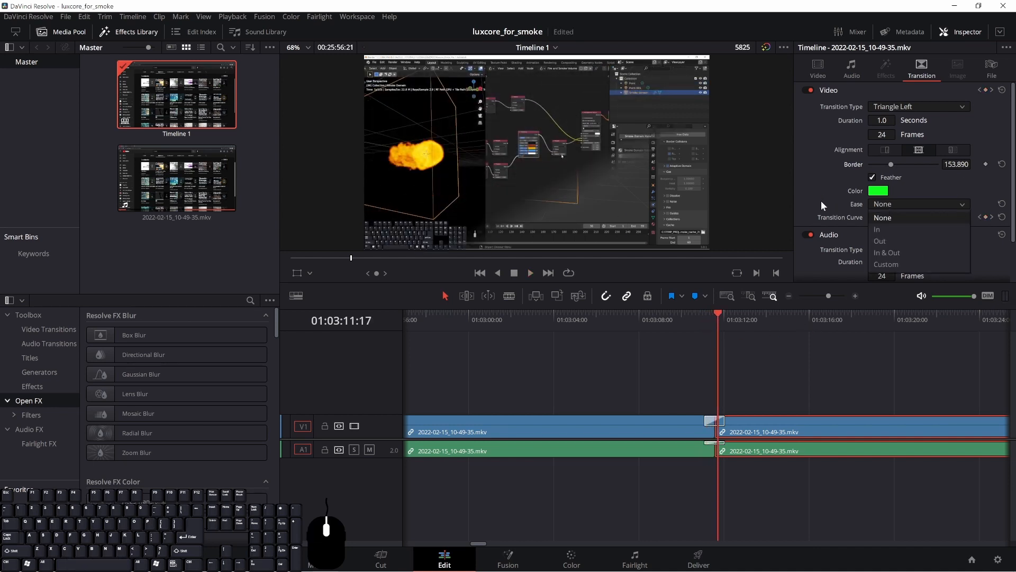
click(919, 209)
scroll(866, 198, down, 2)
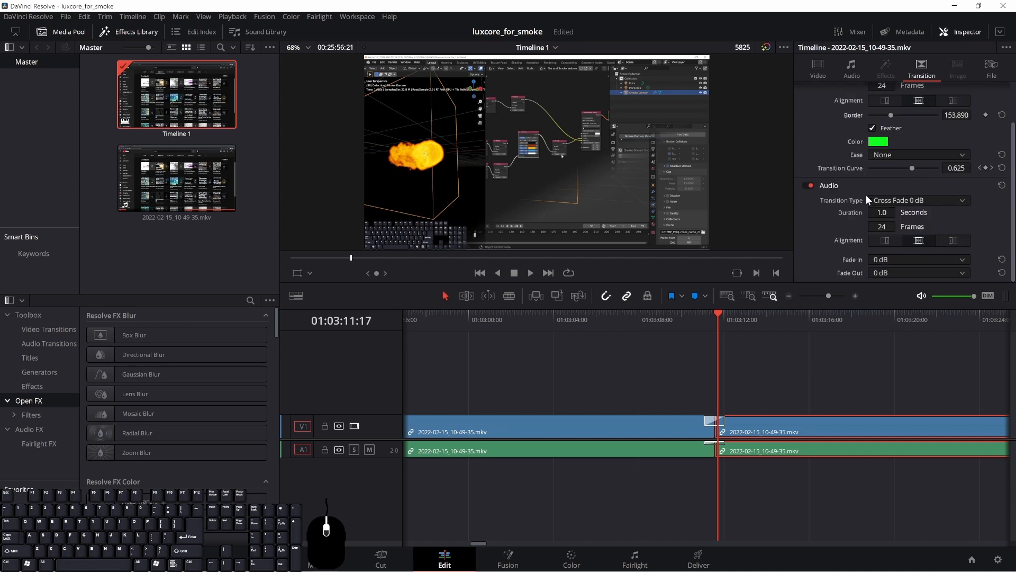
scroll(831, 209, up, 1)
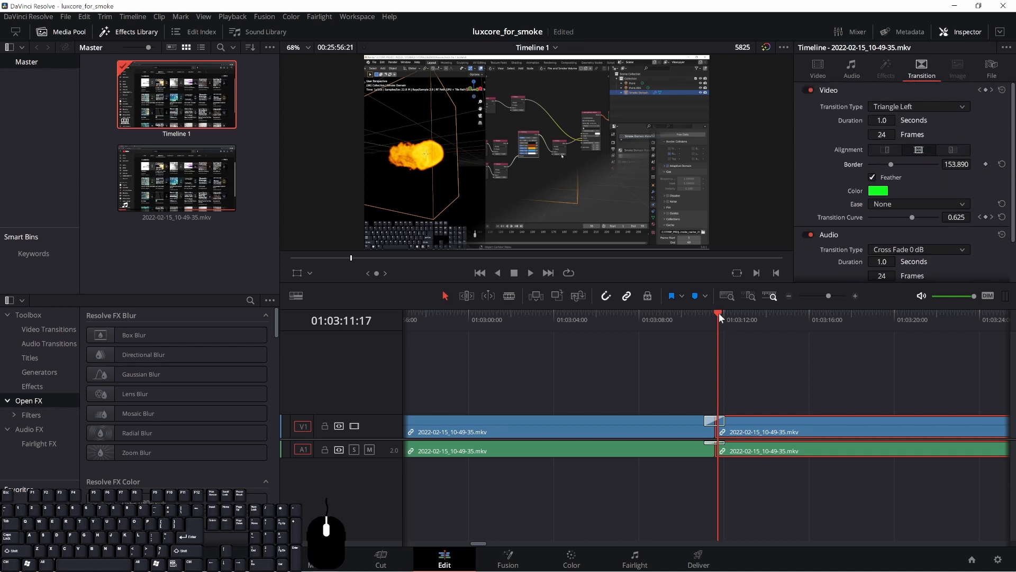
- Replay the feathered Triangle Left transition several times from just before its start and set the playhead back to 01:03:11:02
drag(719, 313, 698, 318)
key(space)
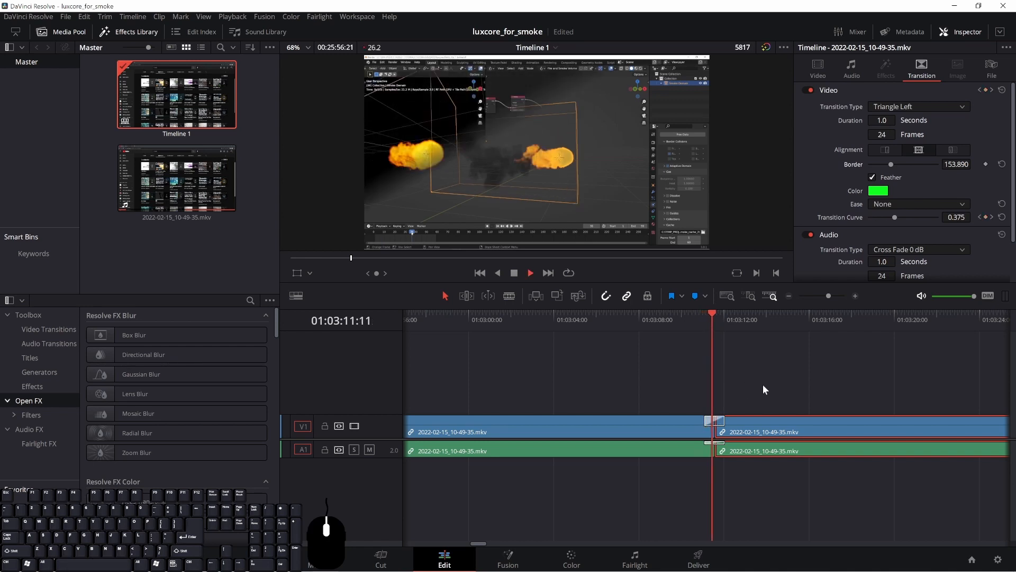
key(space)
drag(739, 315, 696, 323)
key(space)
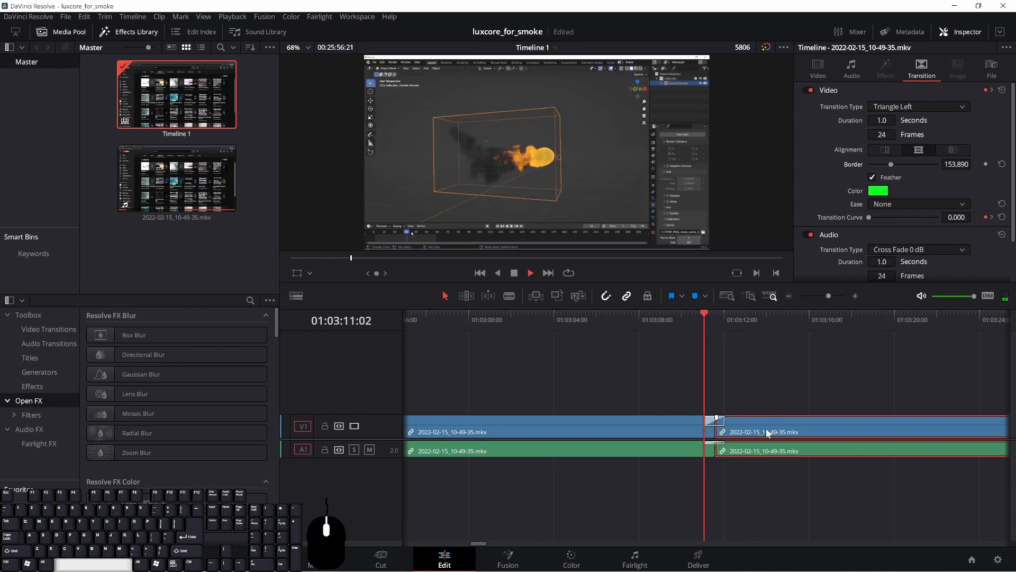
key(space)
drag(727, 313, 702, 329)
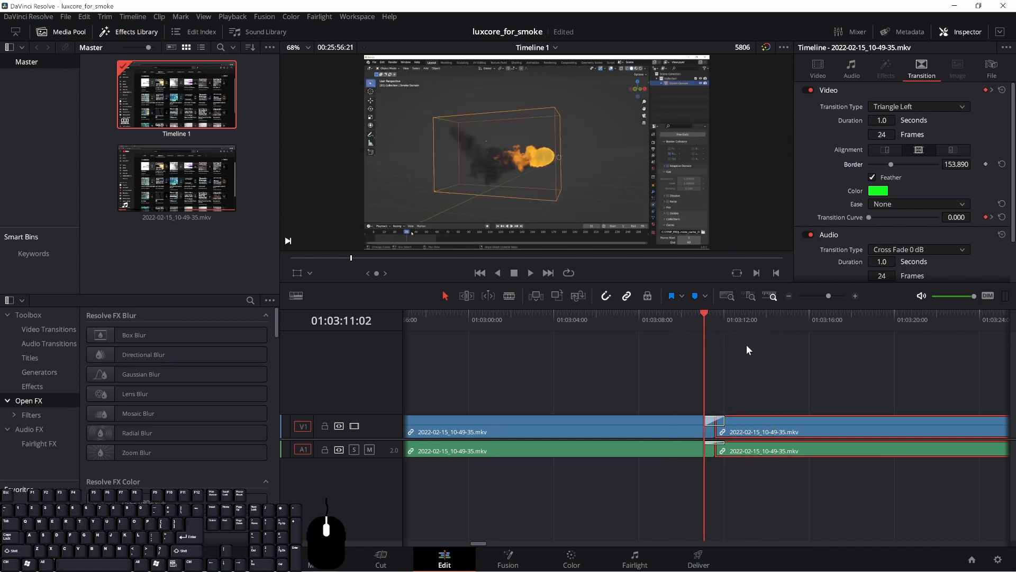
- Show the whole edit in the timeline, deselect the last segment and scrub the playhead to 01:14:42:01
scroll(669, 414, down, 3)
scroll(671, 424, down, 1)
scroll(662, 429, down, 2)
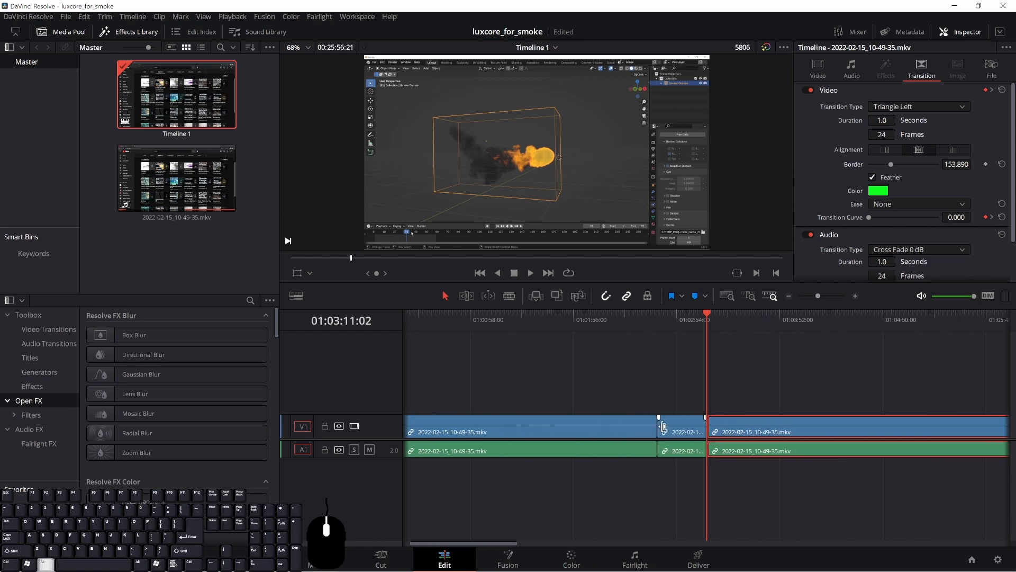
scroll(655, 433, down, 2)
scroll(469, 433, down, 3)
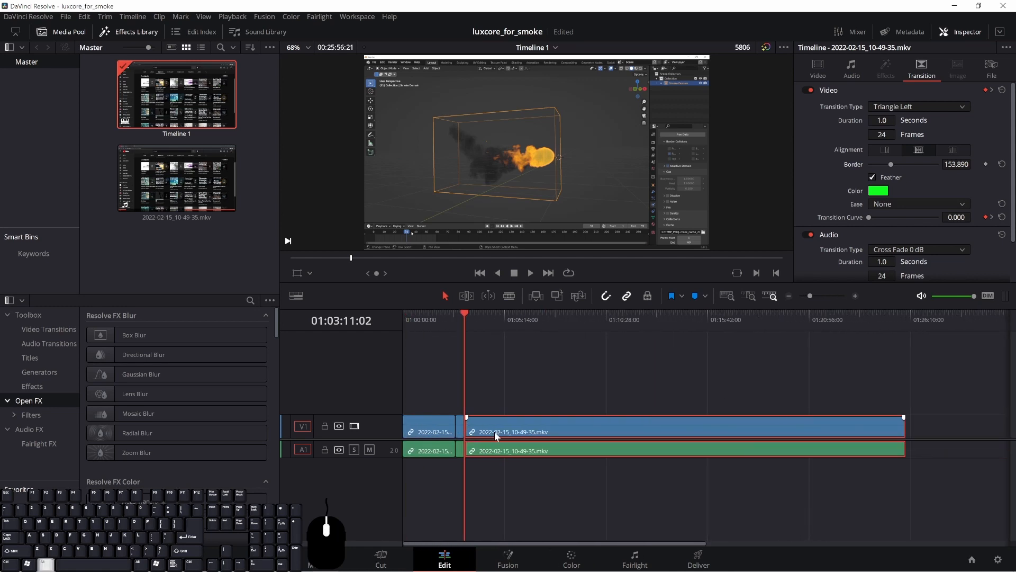
click(944, 424)
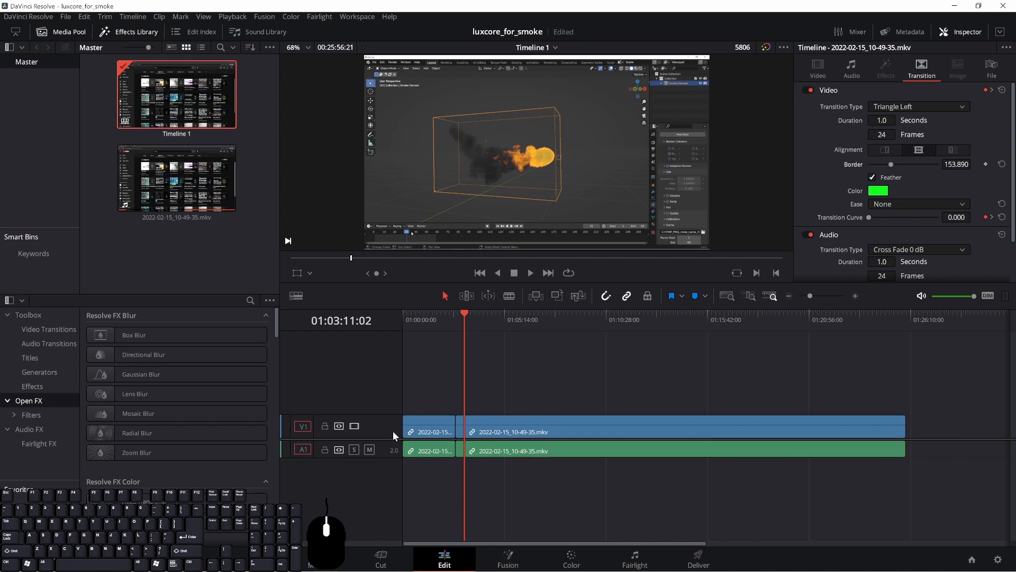
drag(500, 321, 688, 370)
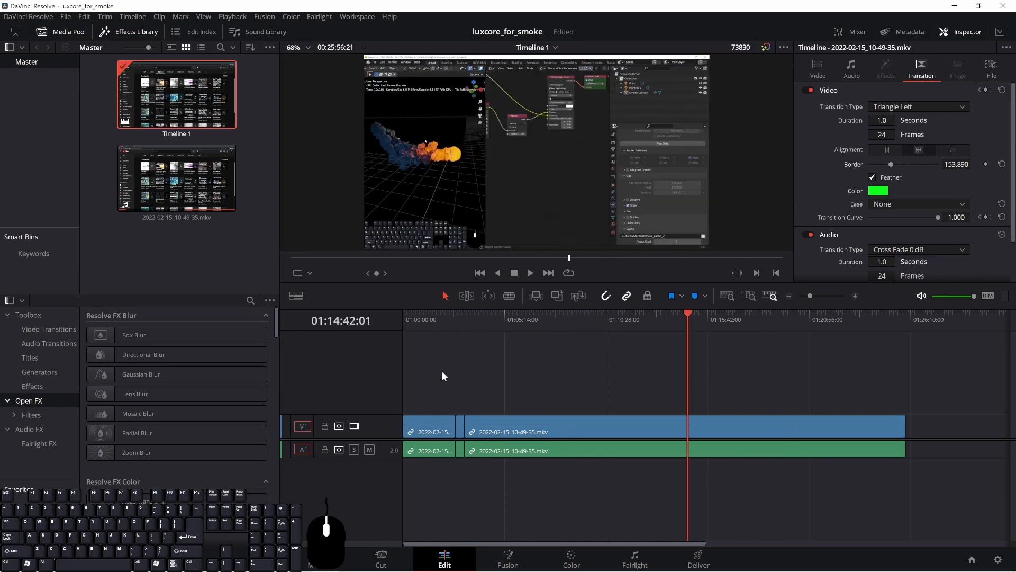
- Combine all segments on the timeline into a new compound clip named final_edit
drag(963, 398, 434, 420)
right_click(434, 423)
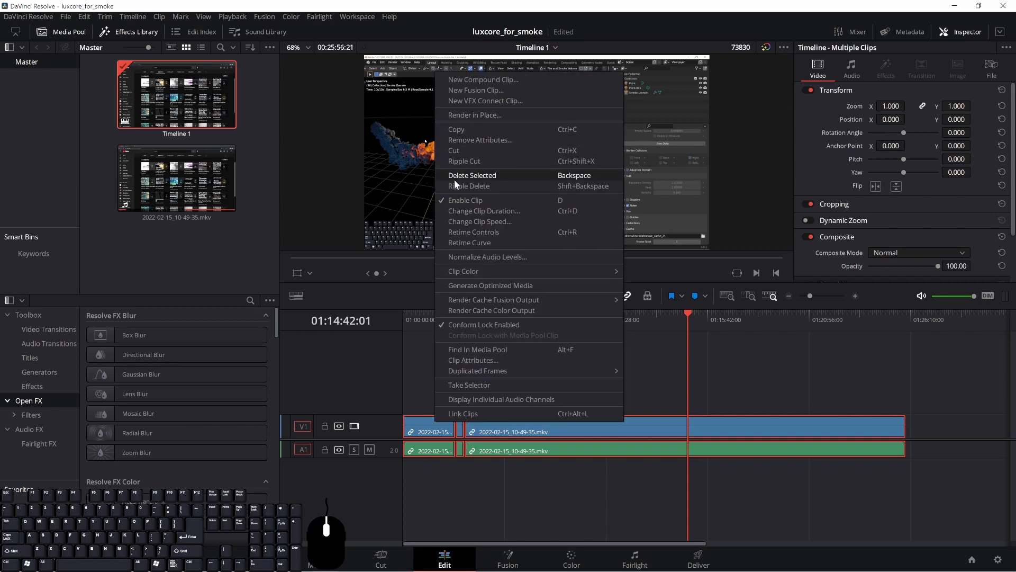
click(462, 79)
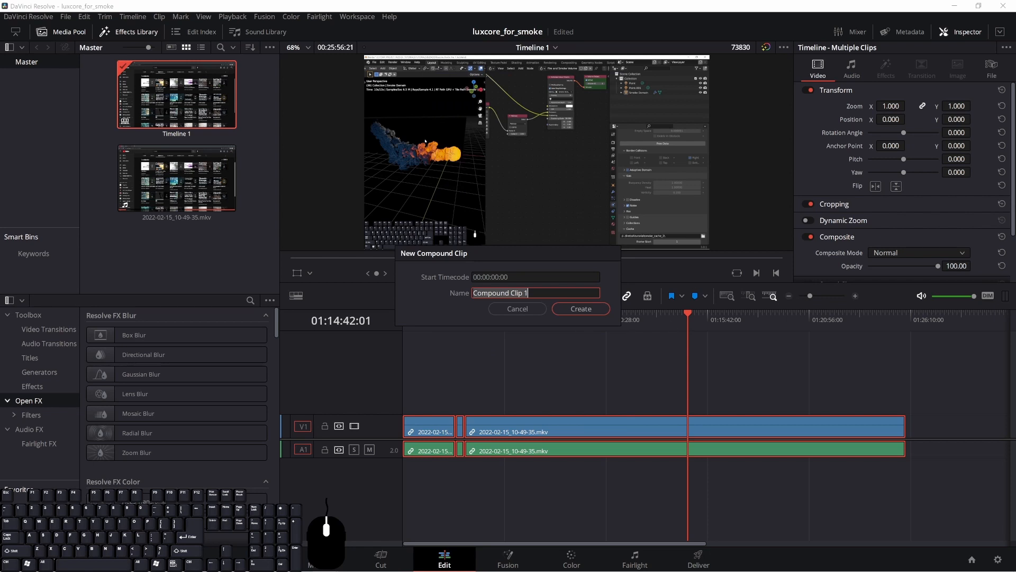
text(final_edit)
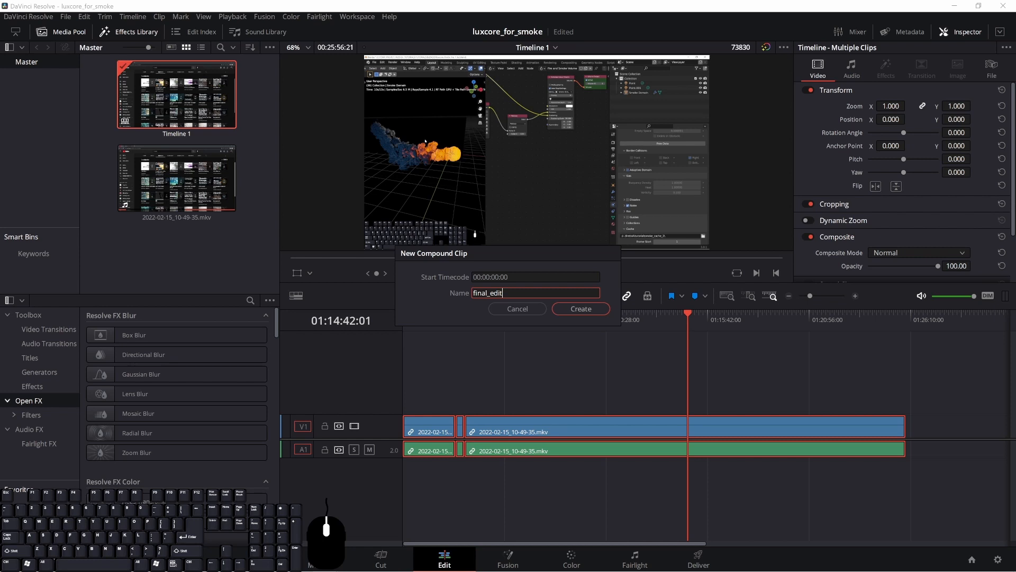
click(583, 309)
- Scrub through the final_edit compound clip, look over its available clip commands, and move the playhead to 01:20:35:12
click(656, 486)
drag(688, 313, 685, 359)
click(577, 422)
click(684, 312)
drag(684, 313, 506, 351)
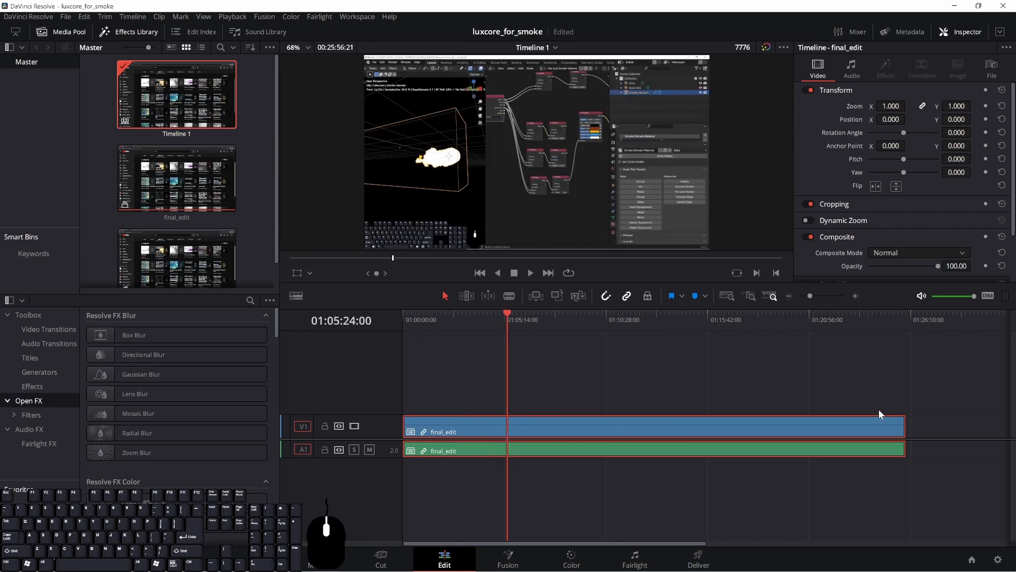
right_click(532, 418)
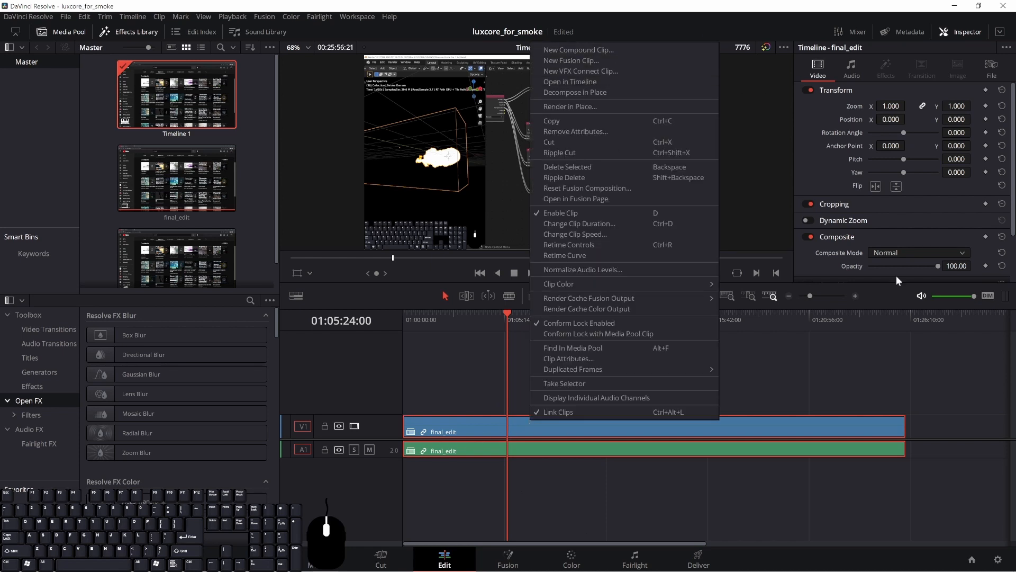
click(701, 470)
click(599, 428)
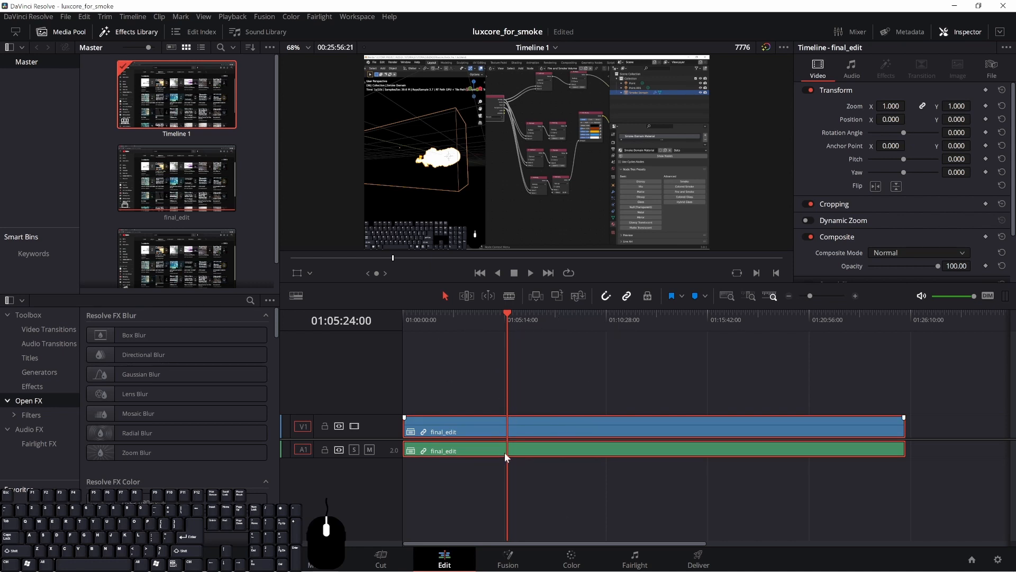
drag(513, 315, 802, 314)
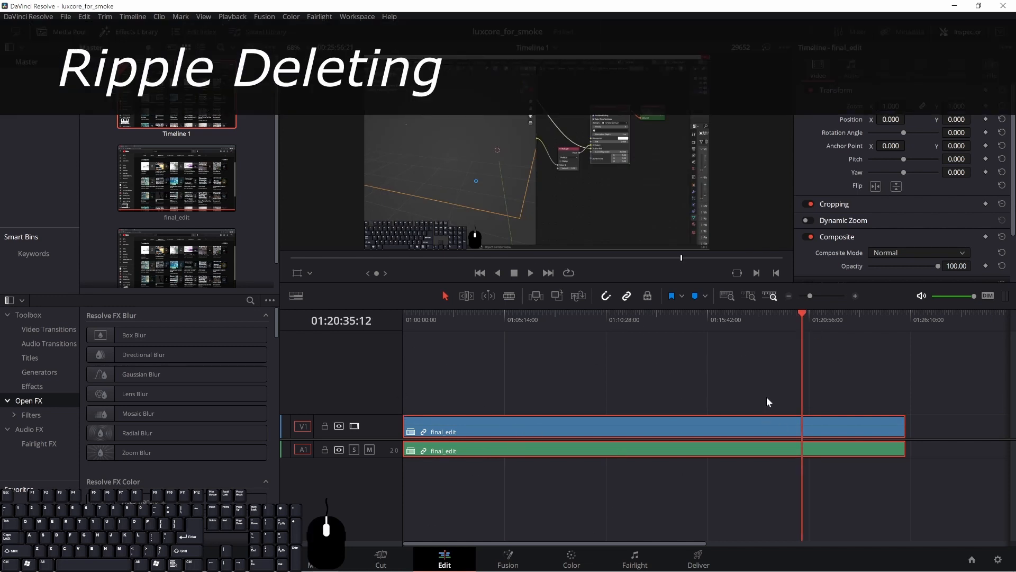
- Split final_edit at 01:11:25:16 and shift the second part later in the timeline to leave a gap
drag(803, 313, 624, 352)
key(ctrl+b)
drag(654, 421, 788, 429)
click(802, 528)
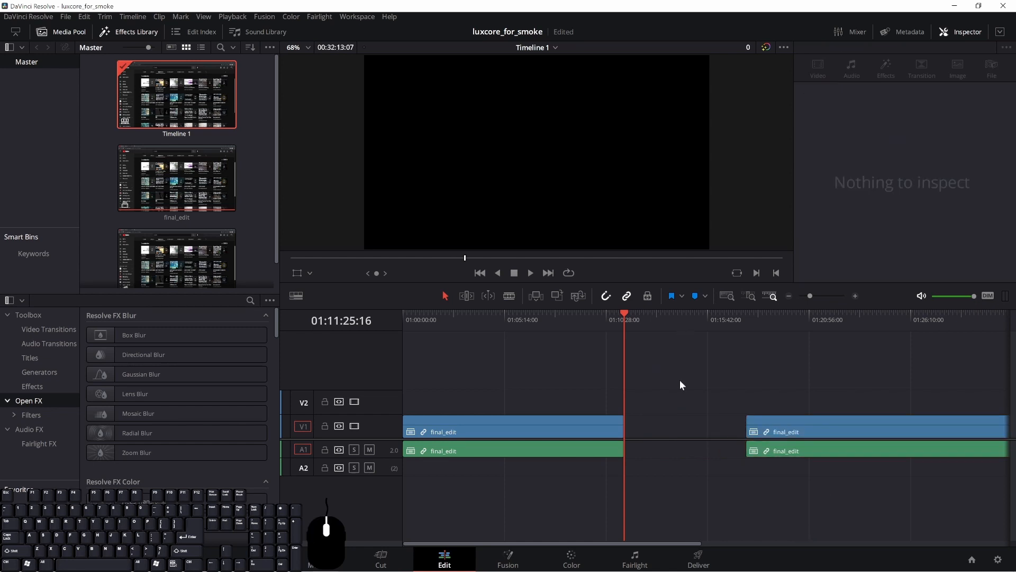
- Move the second part of final_edit back against the first part and split it at 01:14:40:09
click(697, 427)
drag(780, 416, 674, 425)
drag(630, 316, 687, 320)
key(ctrl+b)
- Try a ripple delete of the segment between 01:11:25:16 and 01:14:40:09, and undo it
click(737, 500)
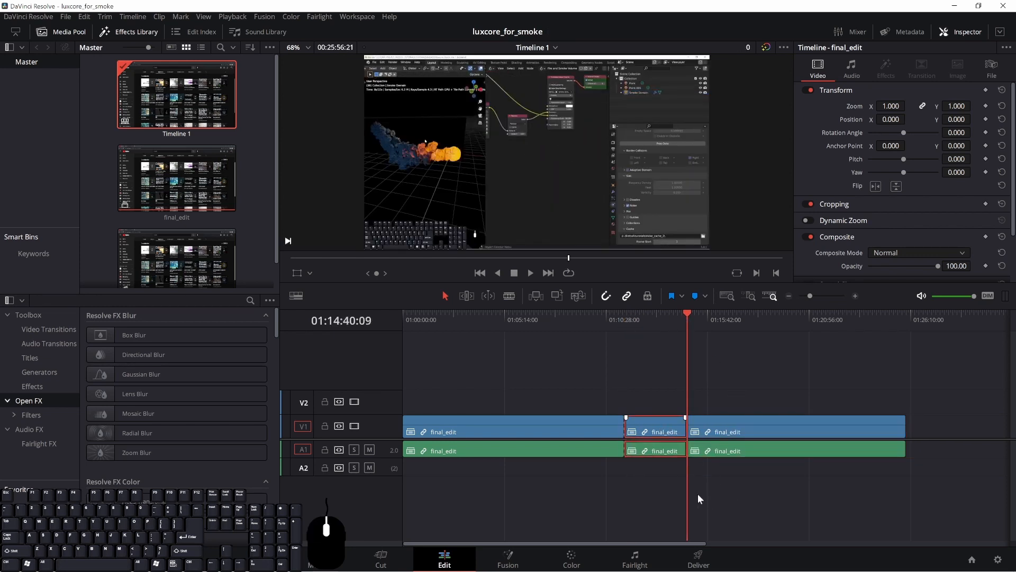
key(Delete)
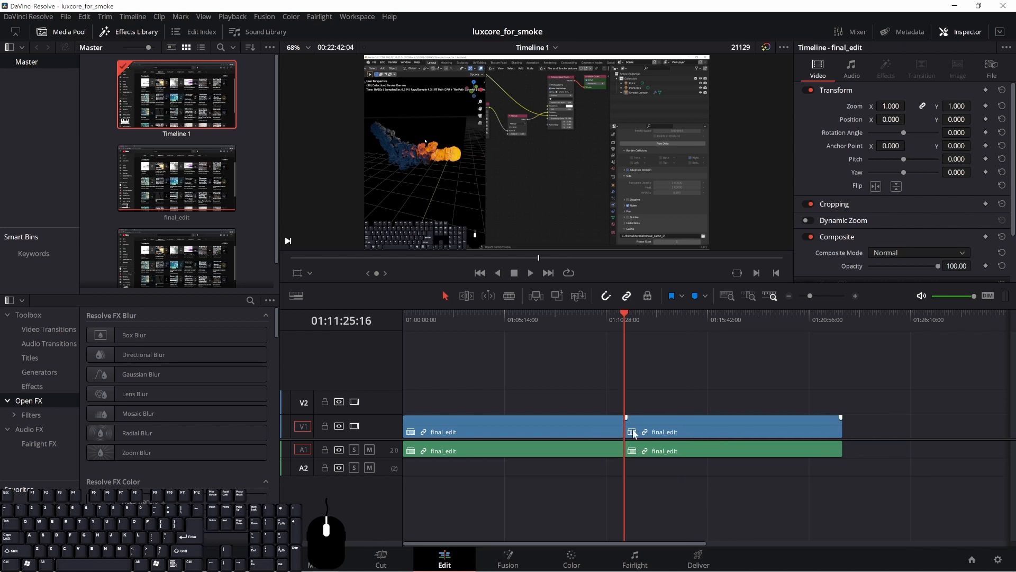
key(ctrl+z)
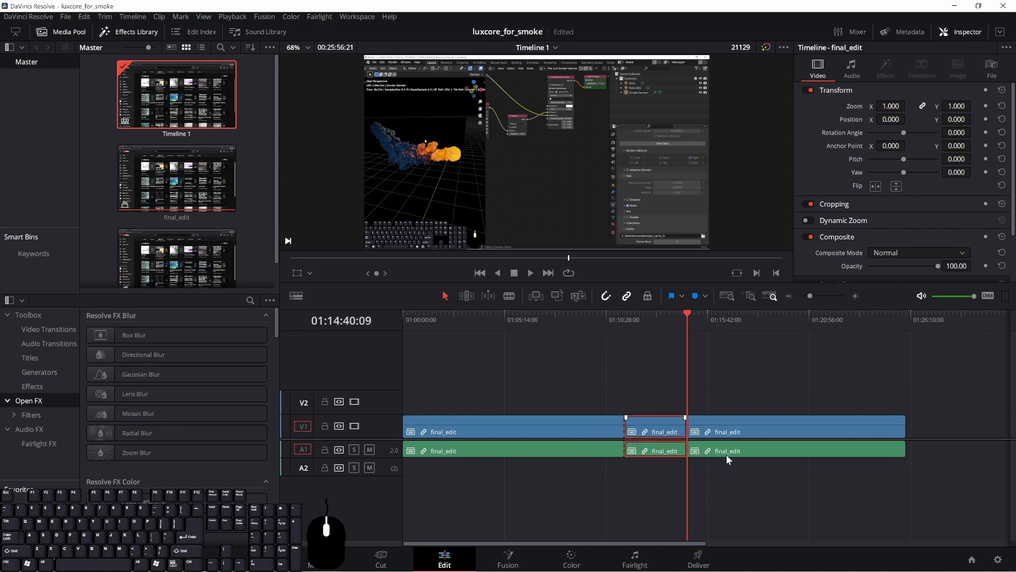
- Delete the middle segment without closing the gap and move the playhead into the gap at 01:12:19:16
key(BackSpace)
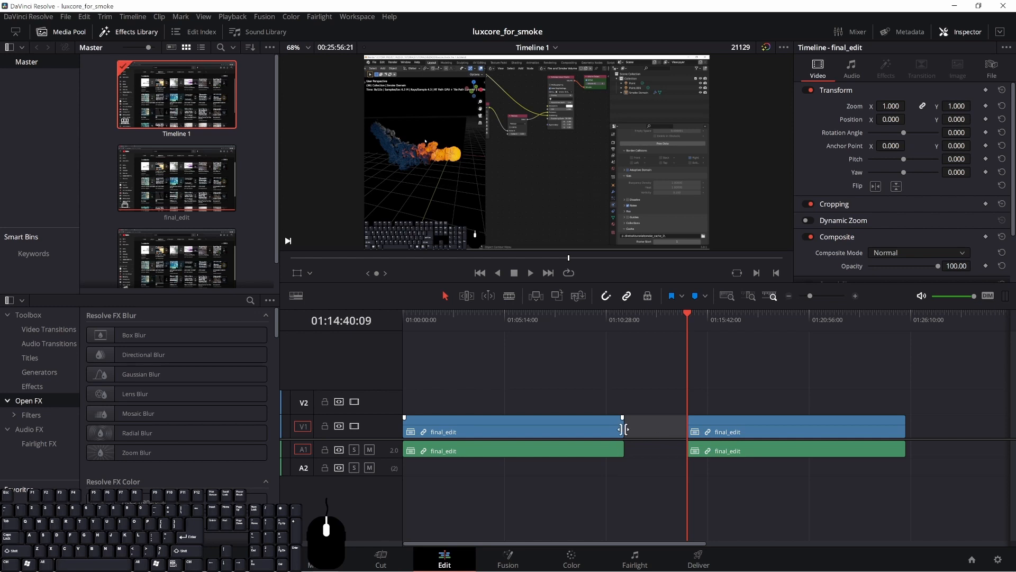
drag(687, 315, 641, 313)
- Undo the deletion, the splits and the moves made on final_edit, and scrub back to 01:09:34:09
key(ctrl+z)
key(ctrl+z)
key(ctrl+z)
key(ctrl+z)
key(ctrl+z)
key(ctrl+z)
key(ctrl+z)
key(ctrl+z)
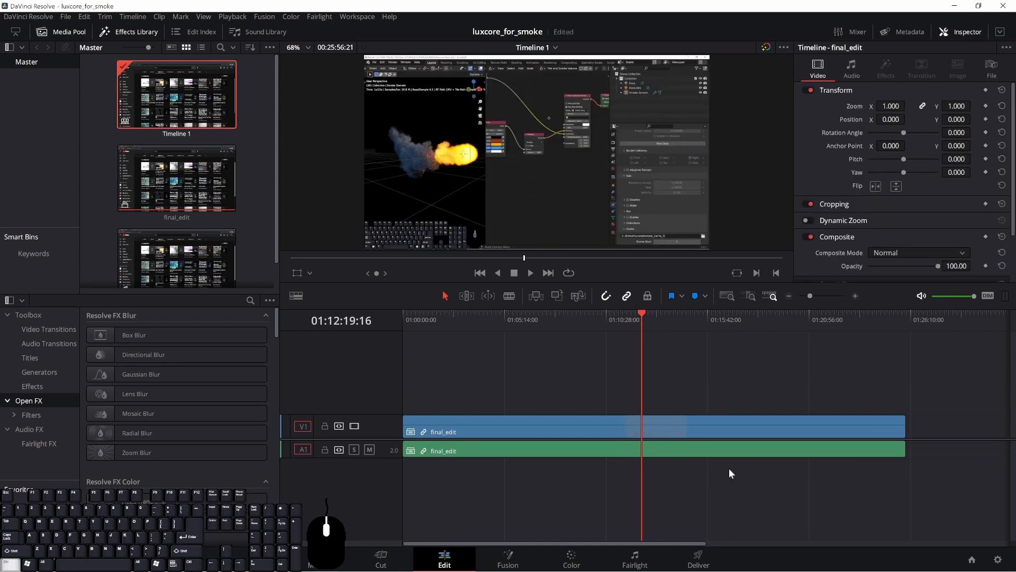
drag(643, 316, 611, 371)
drag(620, 315, 597, 313)
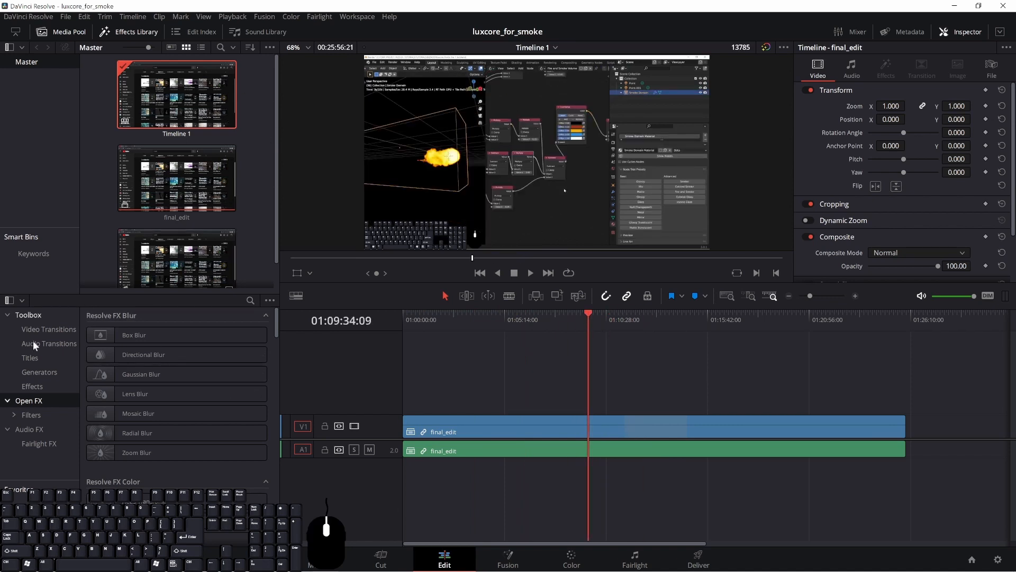
- Add a Left Lower Third title on a new track above final_edit and extend it back to about 01:07:52
click(30, 359)
drag(118, 338, 587, 405)
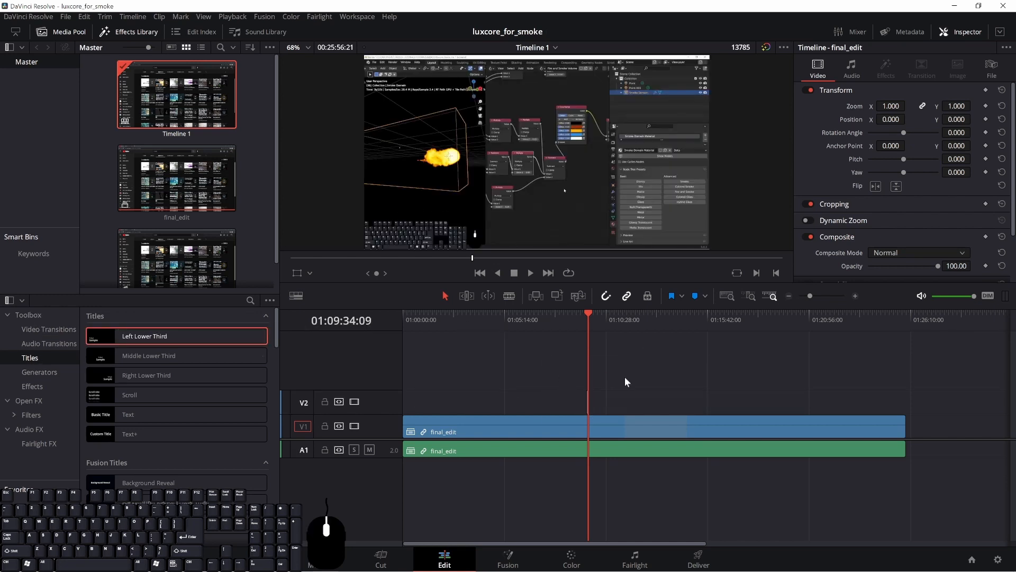
scroll(592, 410, up, 3)
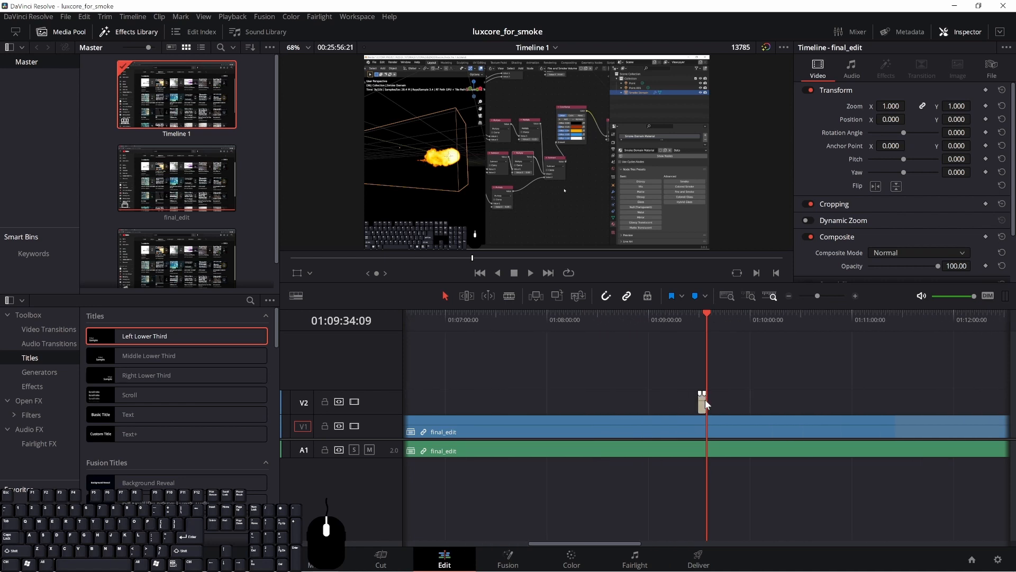
drag(703, 400, 538, 402)
drag(617, 319, 603, 322)
- Set the lower third's upper text to "EXAMPLE" and its lower text to "EVEN MORE EXAMPLE"
click(841, 136)
key(ctrl+a)
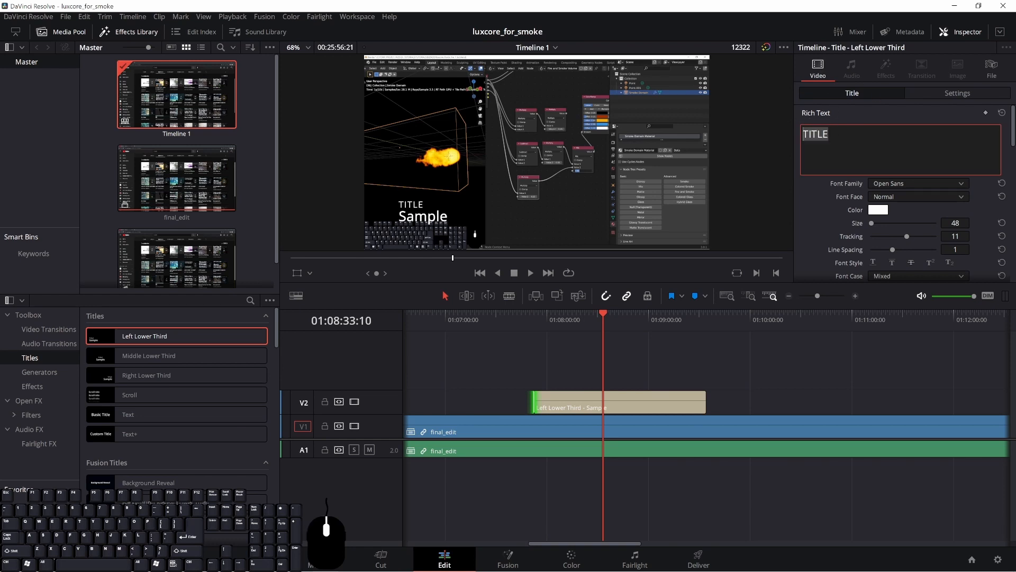
text(EXAMPLE)
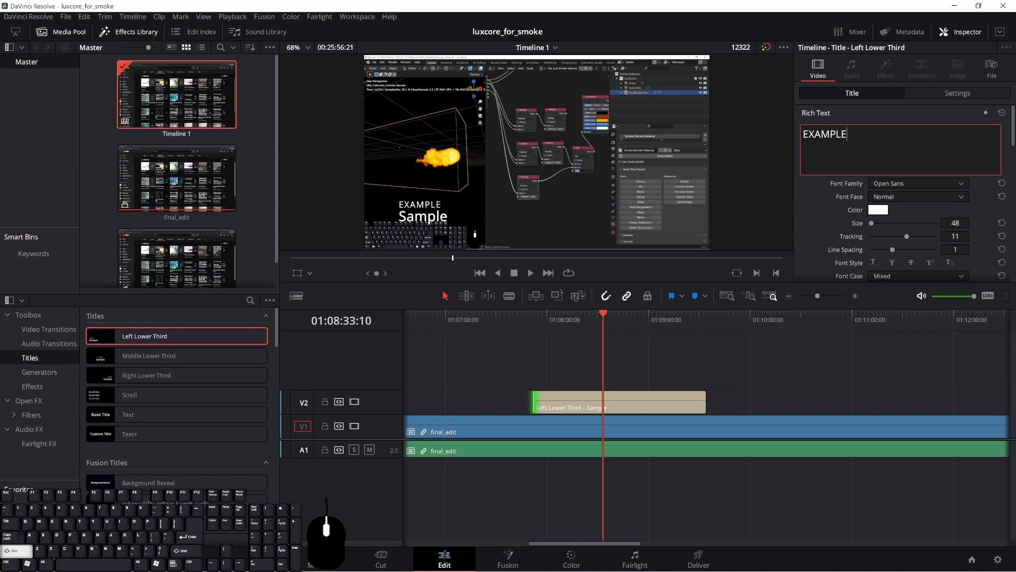
scroll(901, 174, down, 10)
drag(838, 159, 721, 156)
text(EV)
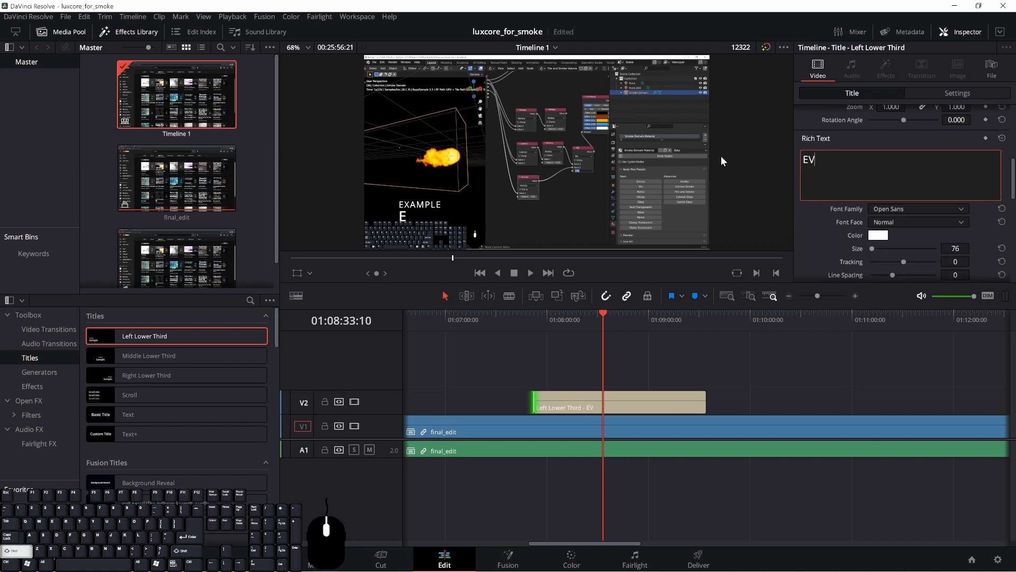
text(EN MORE EXAMPLE)
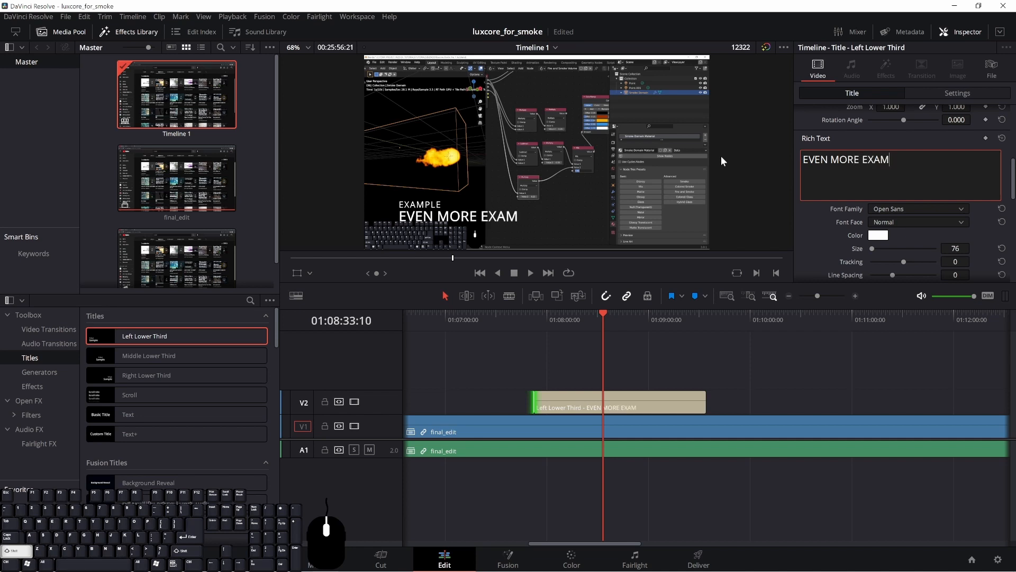
- Try deleting the lower third title from track V2, and undo the deletion
click(576, 314)
click(611, 400)
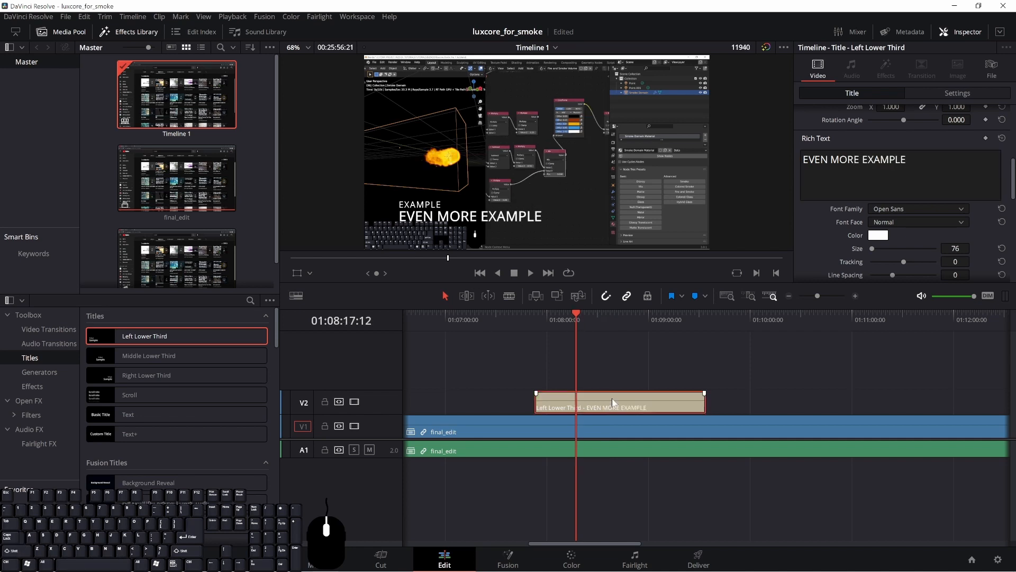
key(Delete)
key(Up)
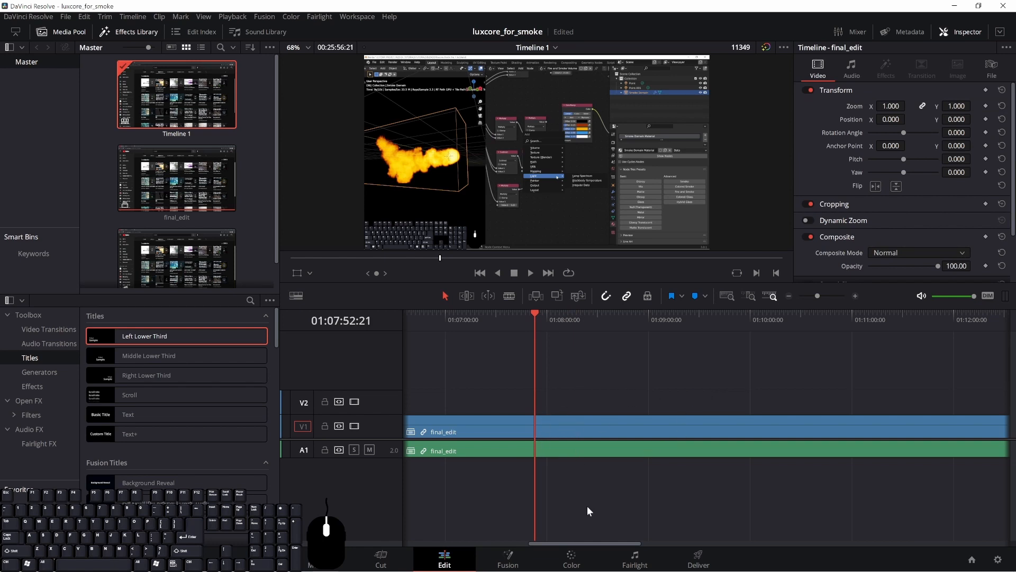
key(ctrl+z)
- Move the lower third title up to track V3 at about 01:09:01 and split final_edit at 01:08:01:13
click(606, 435)
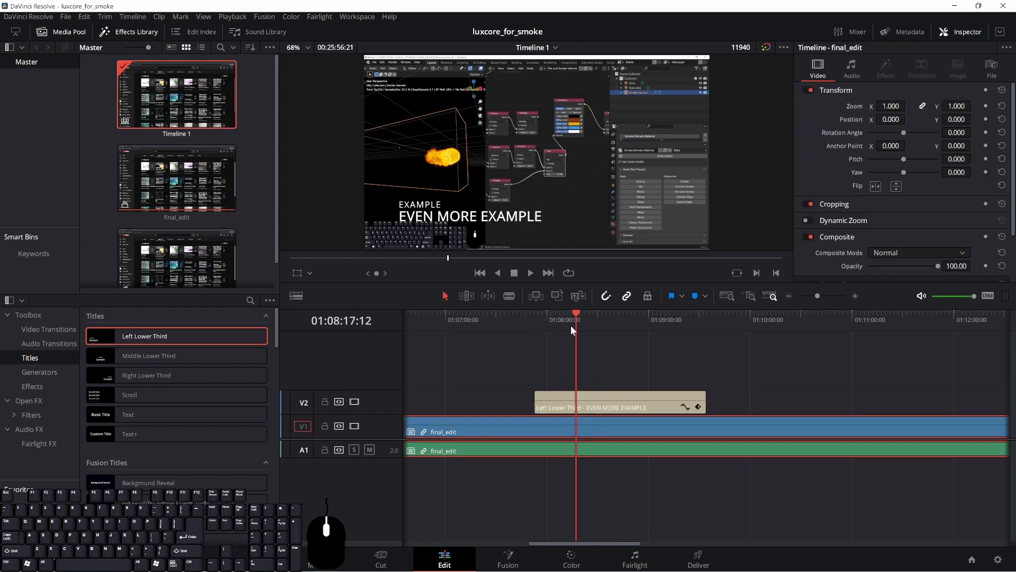
drag(622, 395, 738, 372)
drag(573, 315, 551, 315)
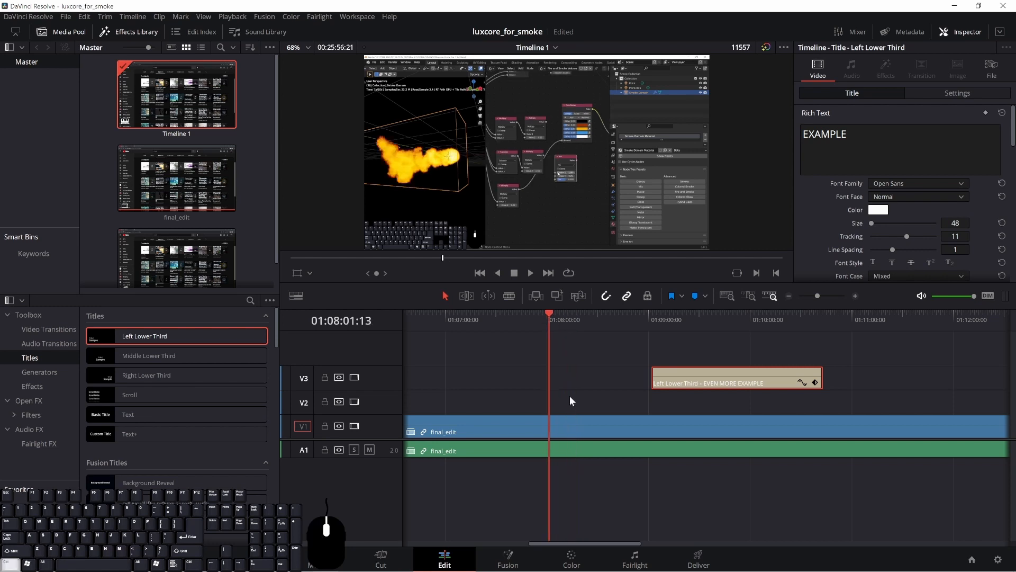
click(591, 435)
- Move the title back to track V2 over the first split and split final_edit again at 01:09:04:23
click(650, 318)
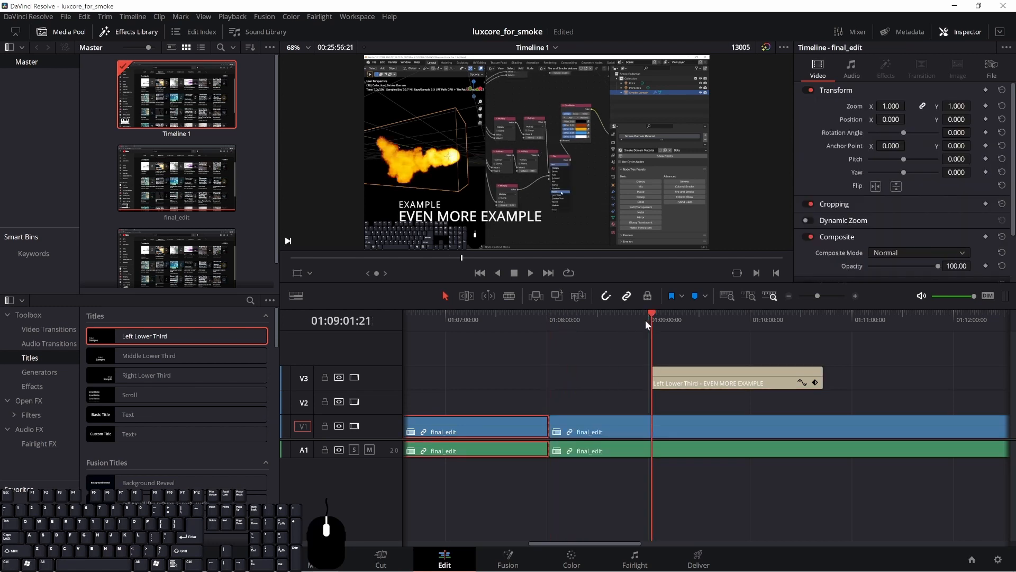
drag(706, 368, 578, 412)
click(656, 323)
key(ctrl+b)
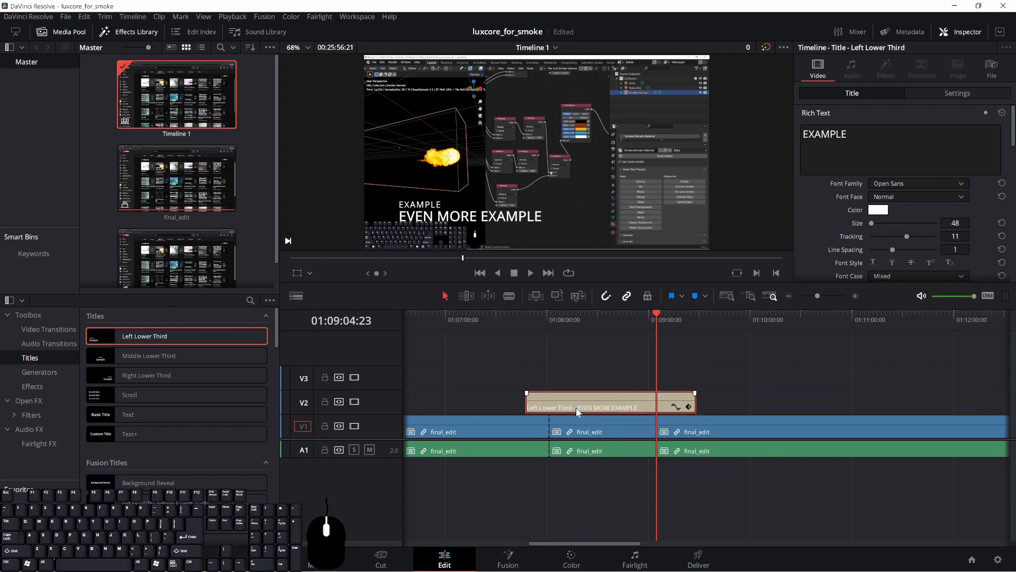
- Try a ripple delete of the lower third title, and undo it
key(Delete)
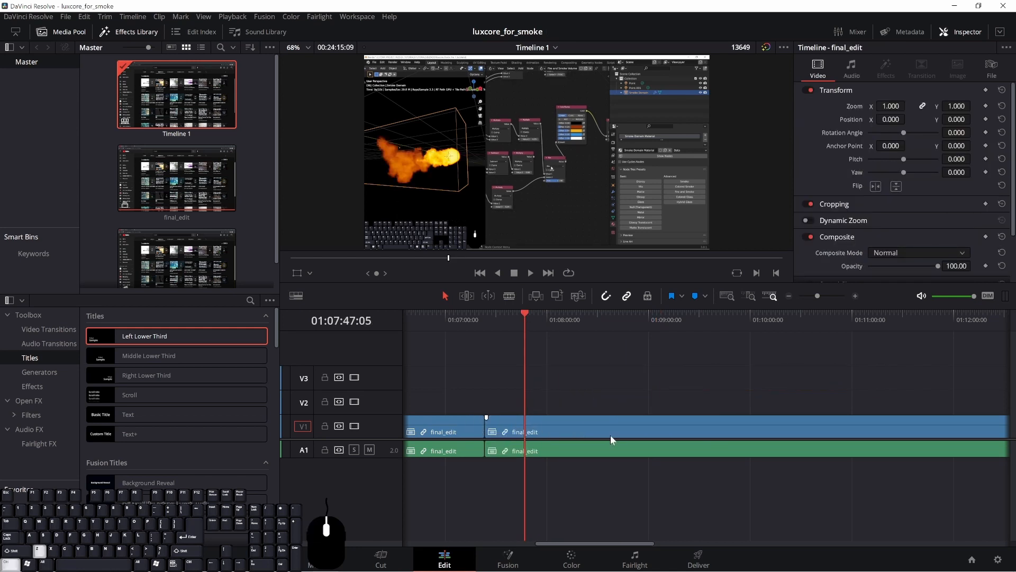
key(ctrl+z)
- Delete the lower third title without rippling the final_edit segments
click(591, 400)
key(ctrl+s)
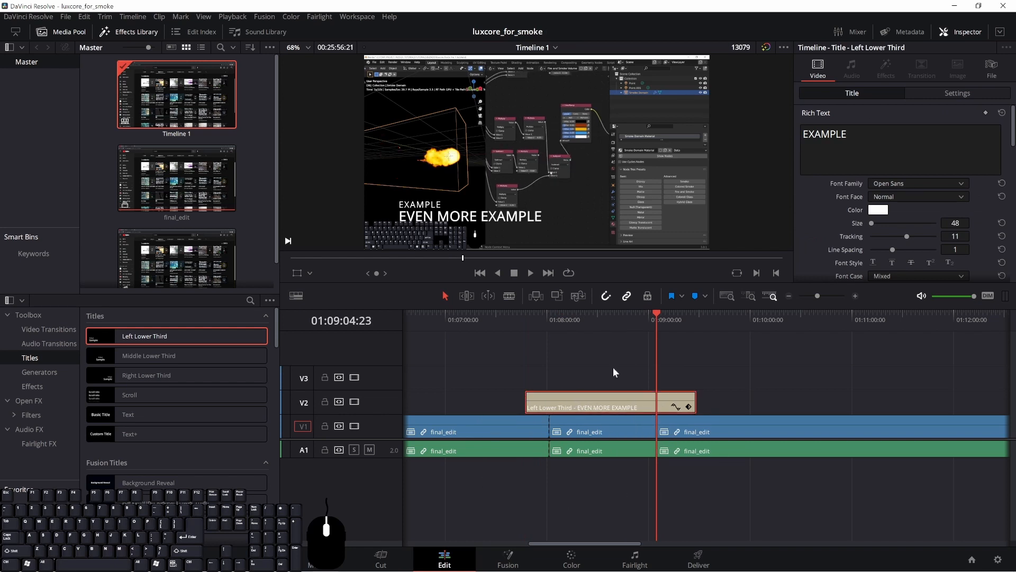
key(Delete)
key(ctrl+s)
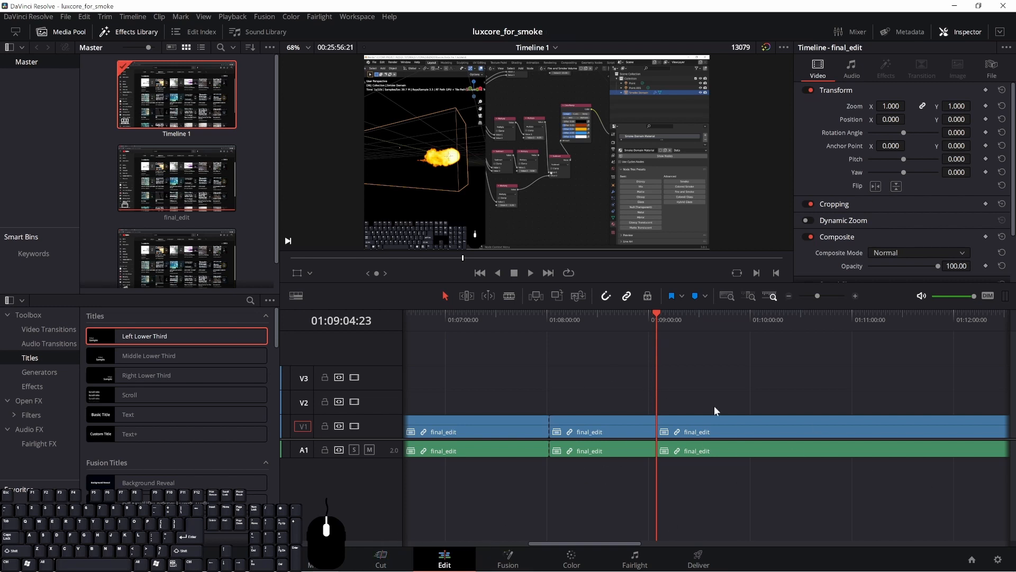
- Play the timeline from its start and scrub across the final_edit segments to review the cuts
scroll(684, 408, down, 5)
scroll(478, 437, up, 3)
drag(549, 318, 403, 318)
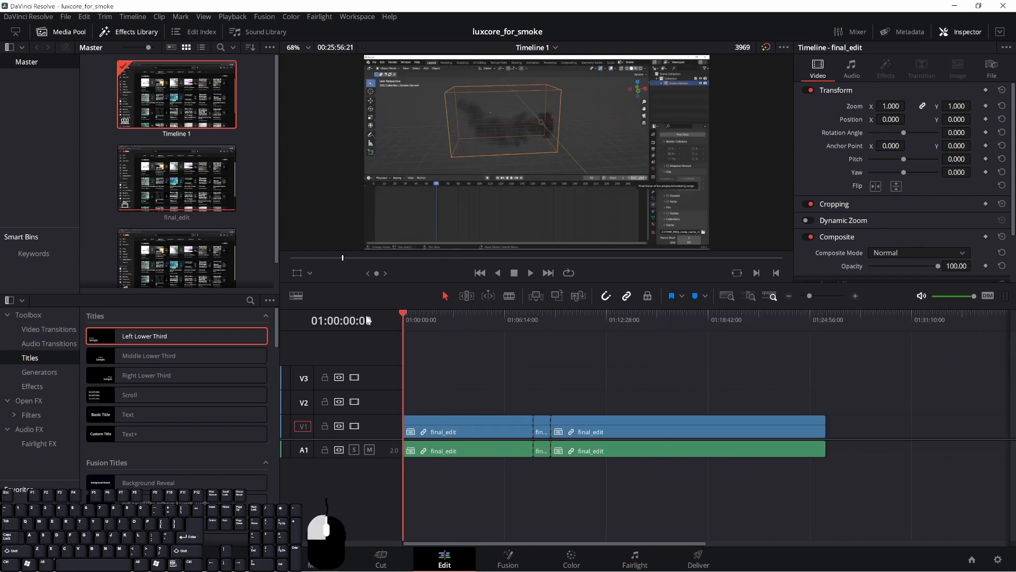
key(space)
drag(476, 320, 476, 320)
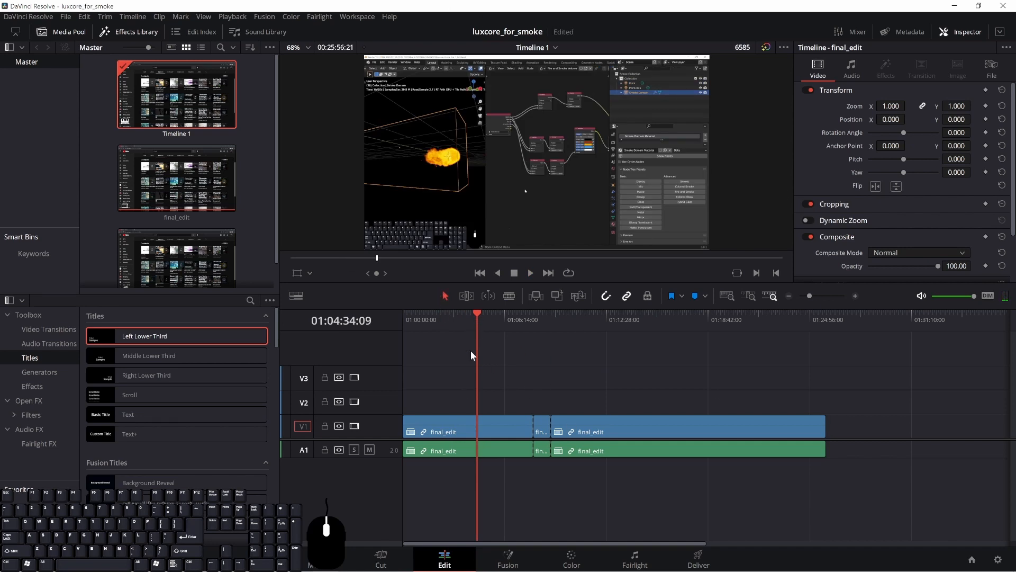
mouse_move(476, 319)
mouse_down()
mouse_move(454, 317)
mouse_move(493, 323)
mouse_up()
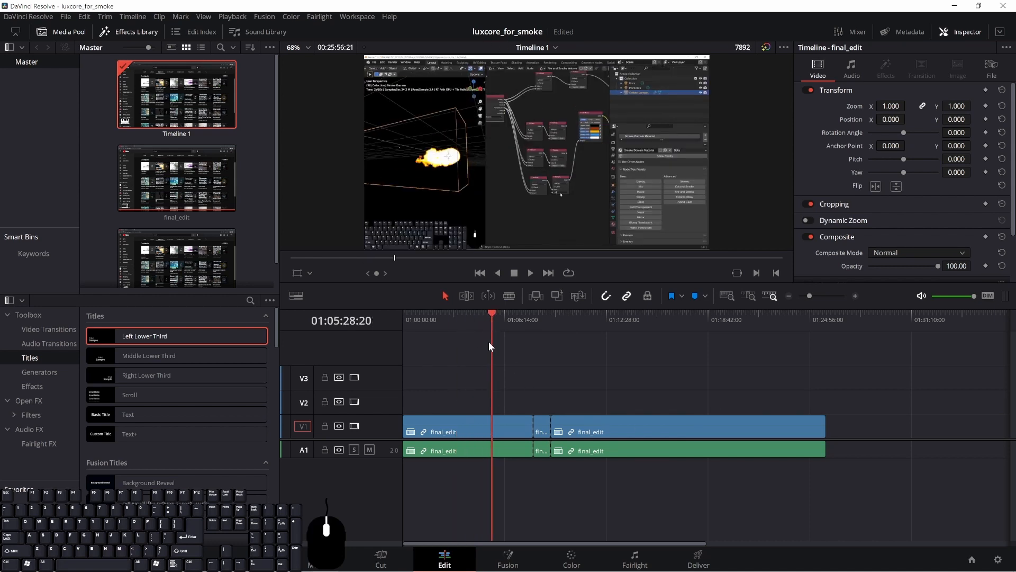
drag(484, 315, 577, 316)
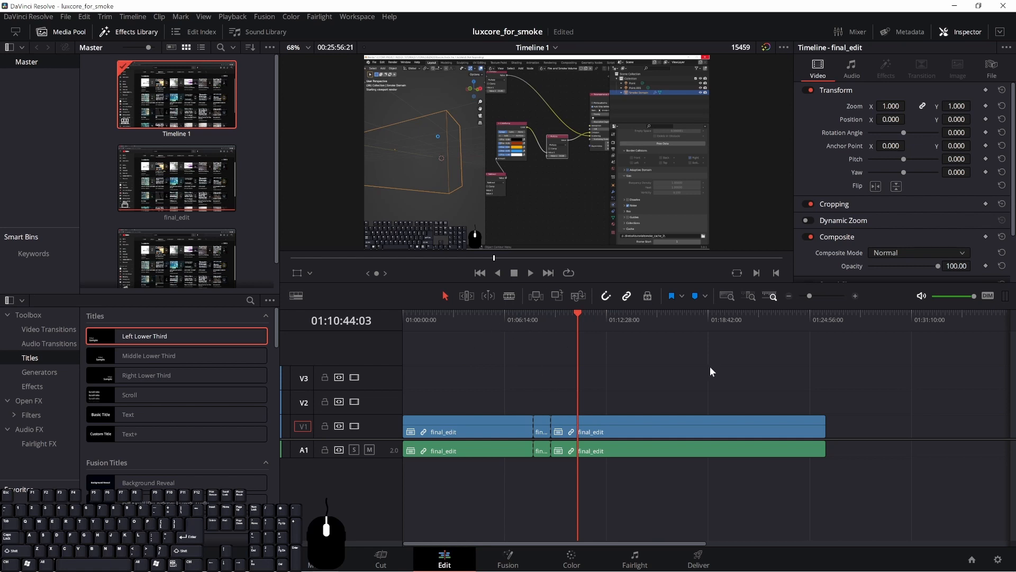
click(552, 321)
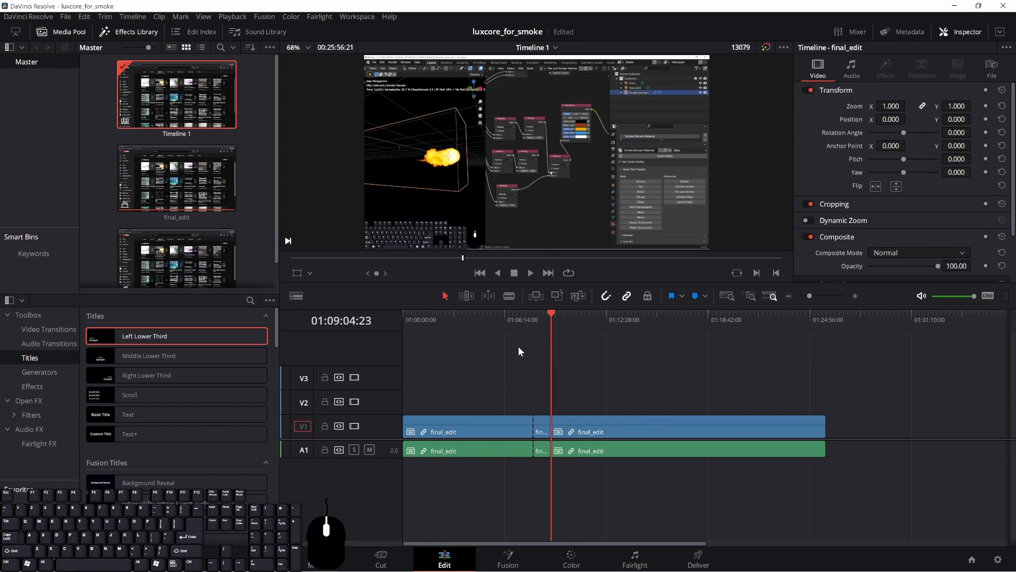
mouse_move(508, 318)
mouse_down()
mouse_move(517, 313)
mouse_move(505, 324)
mouse_up()
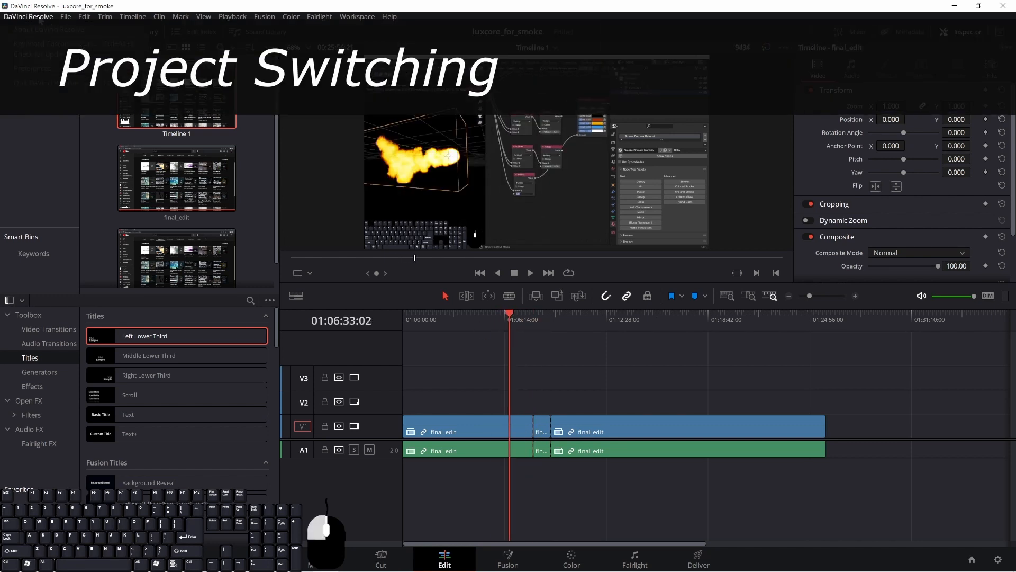
- Check the Dynamic Project Switching option in the Project Manager and open the octane_ring_tut project
click(65, 17)
click(109, 211)
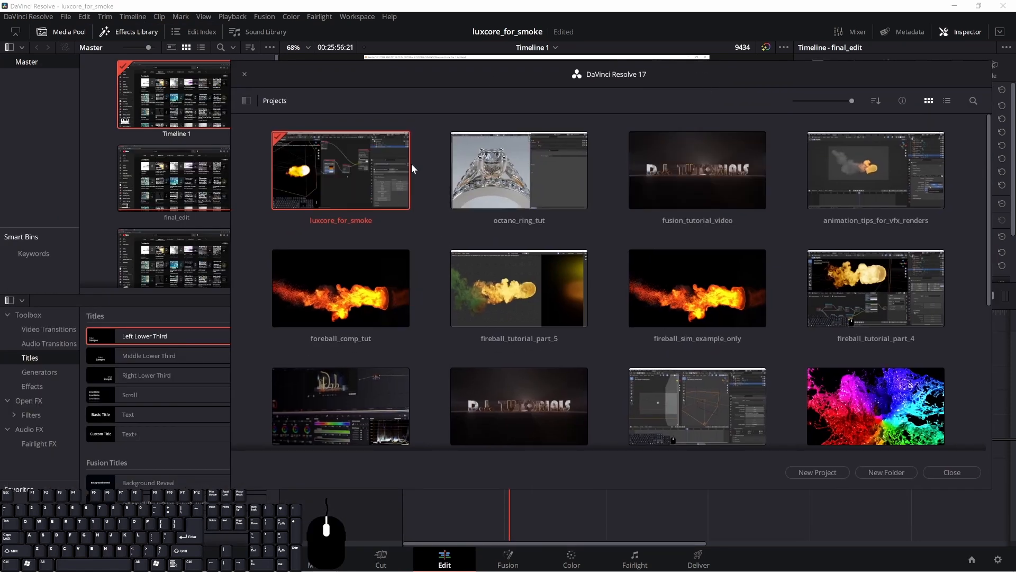
drag(643, 74, 574, 69)
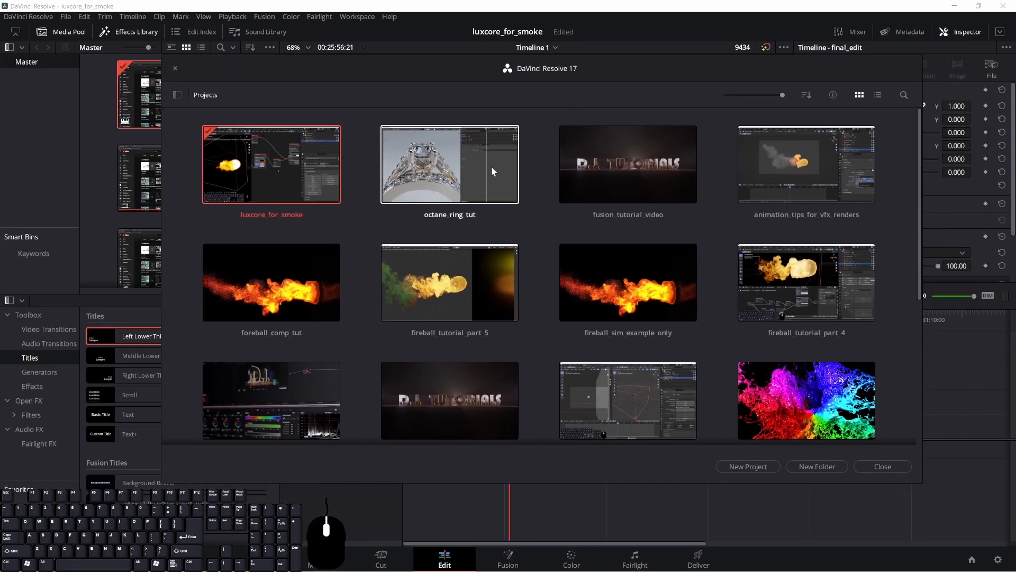
right_click(456, 171)
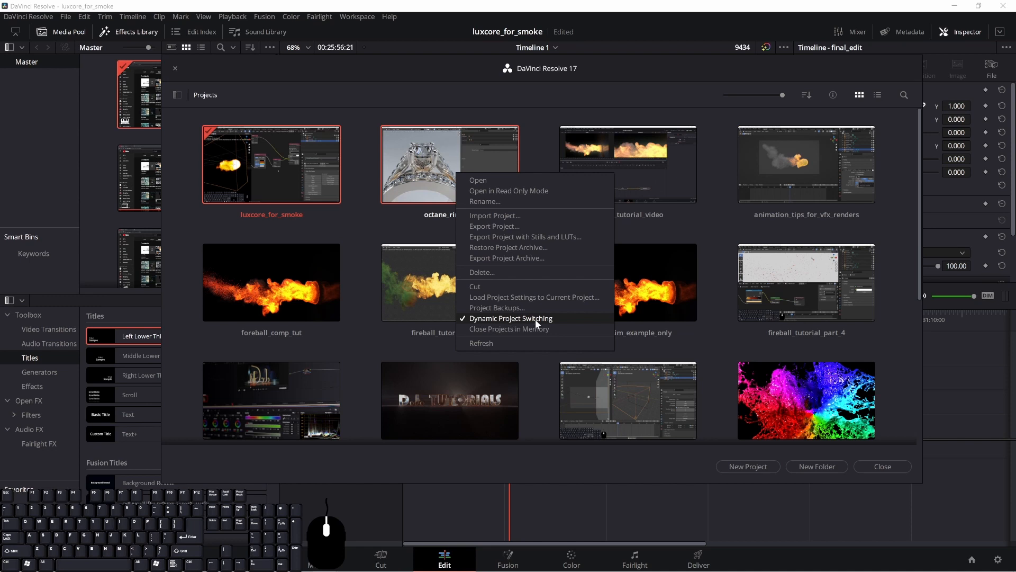
click(489, 180)
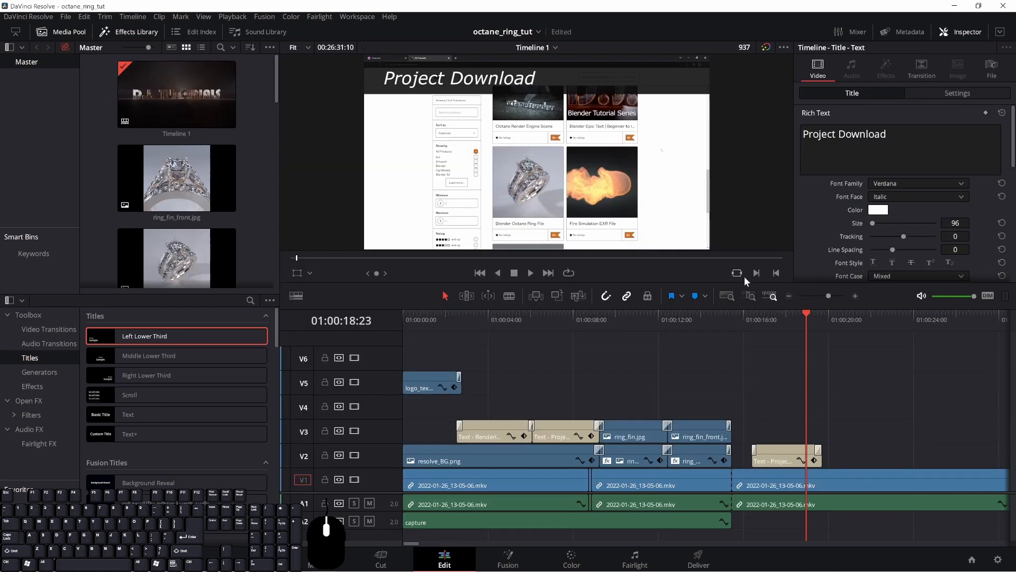
- Examine the intro clips of octane_ring_tut, including the logo, the resolve_BG.png background and the two text titles on V3
drag(510, 320, 498, 342)
drag(417, 345, 555, 476)
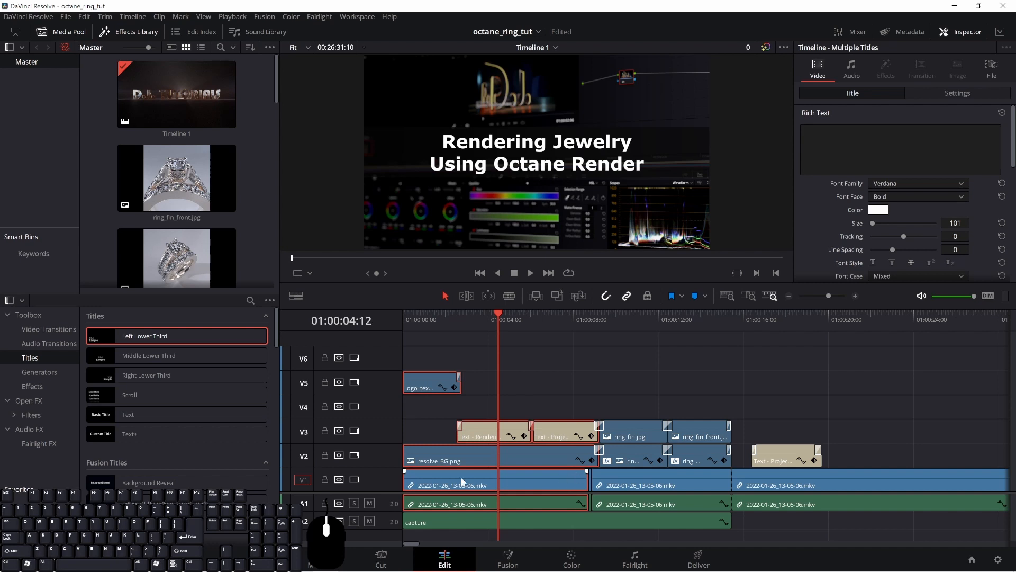
click(485, 378)
drag(424, 337, 437, 382)
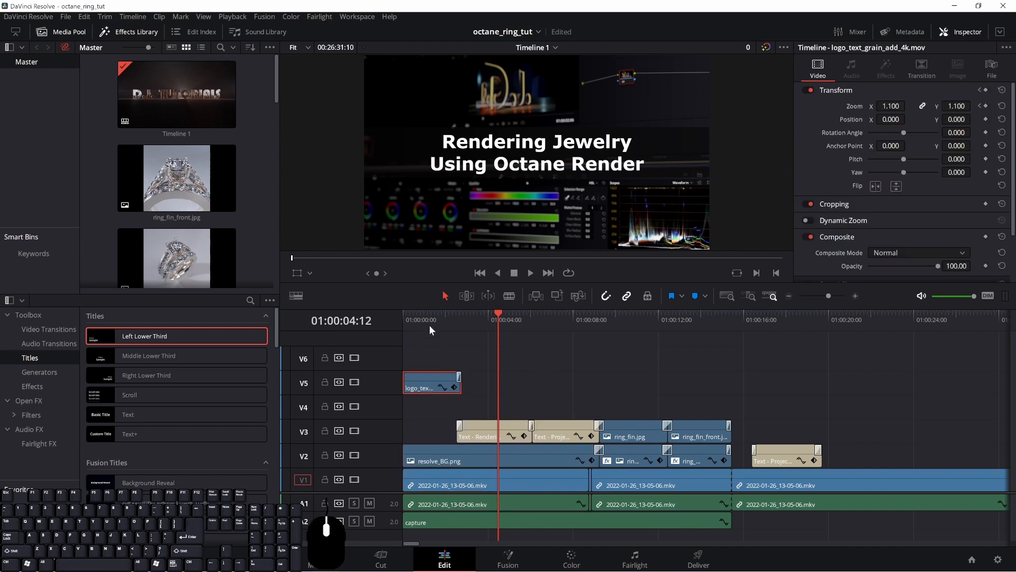
click(430, 321)
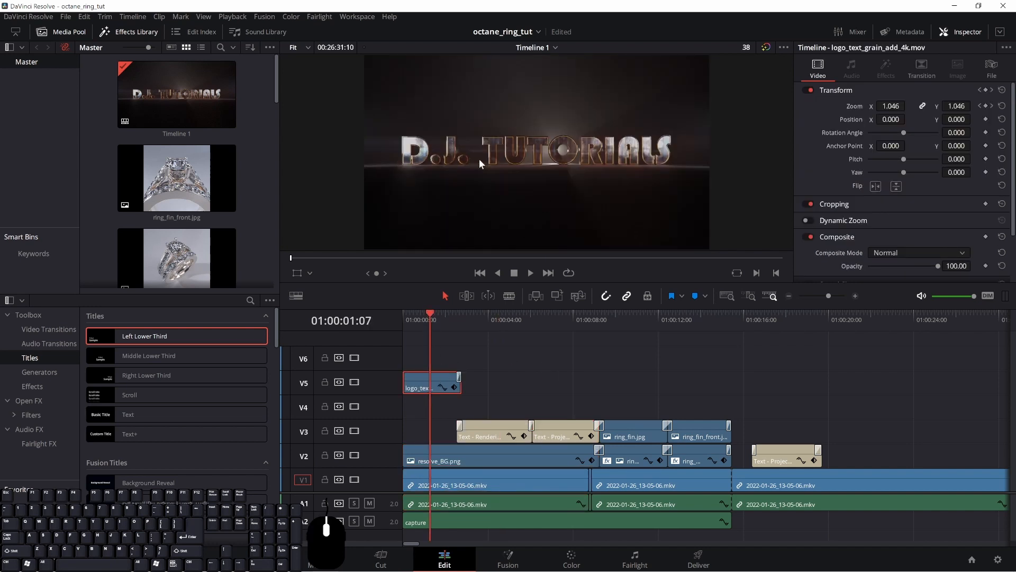
click(457, 455)
drag(440, 313, 497, 315)
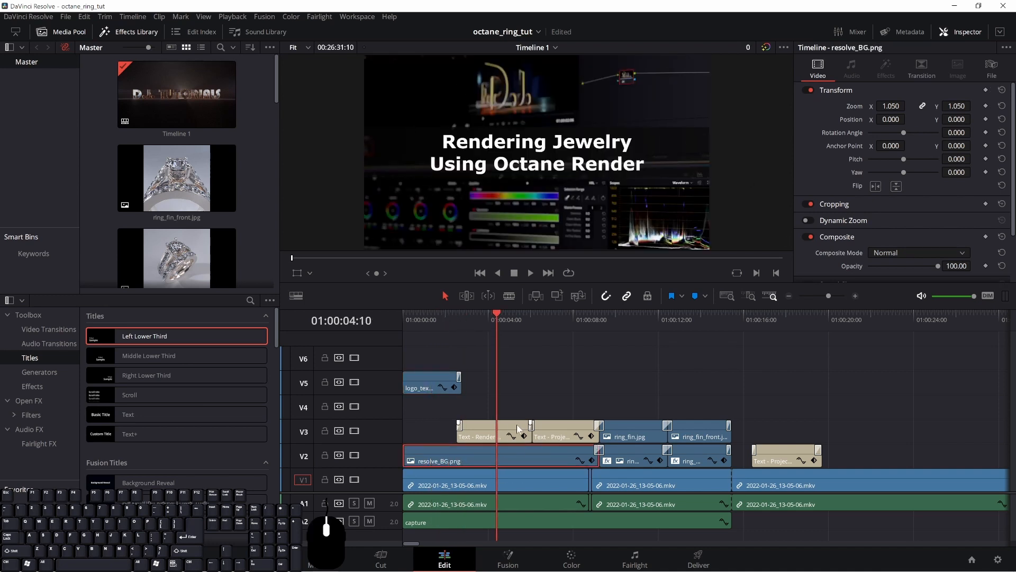
click(556, 430)
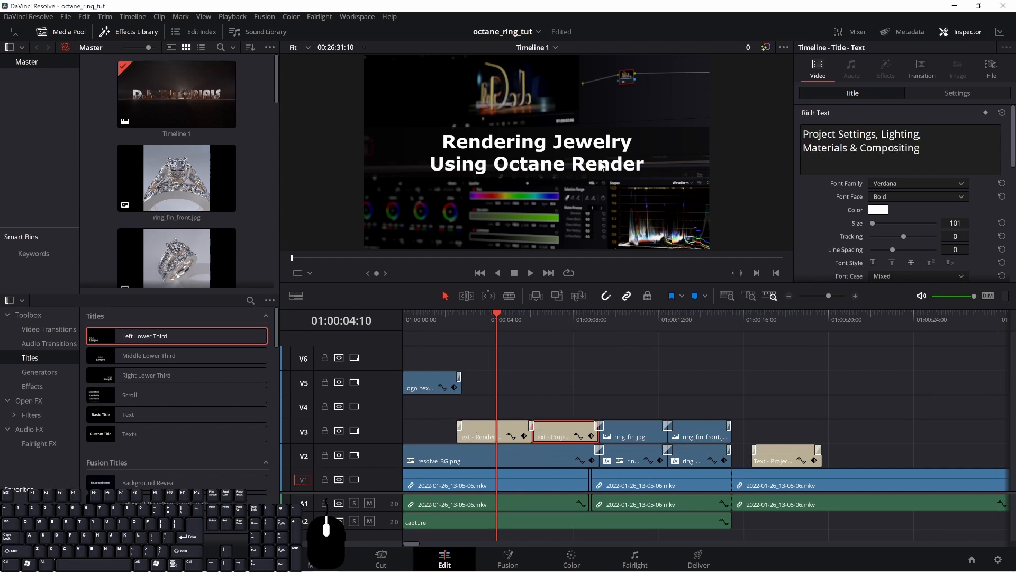
drag(423, 347, 554, 449)
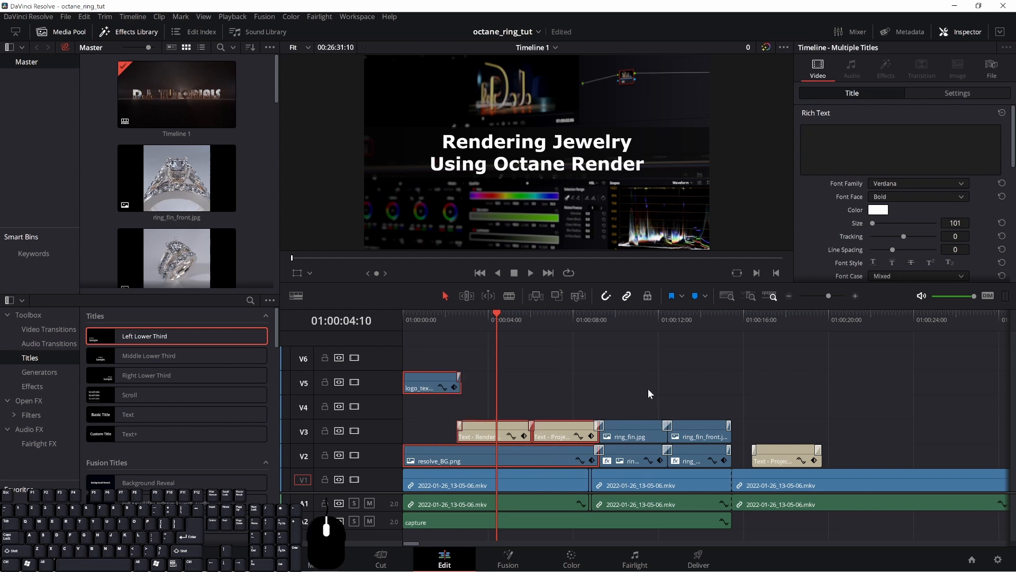
- Switch back to the luxcore_for_smoke project and return the playhead to 01:00:00:00
click(532, 32)
click(67, 17)
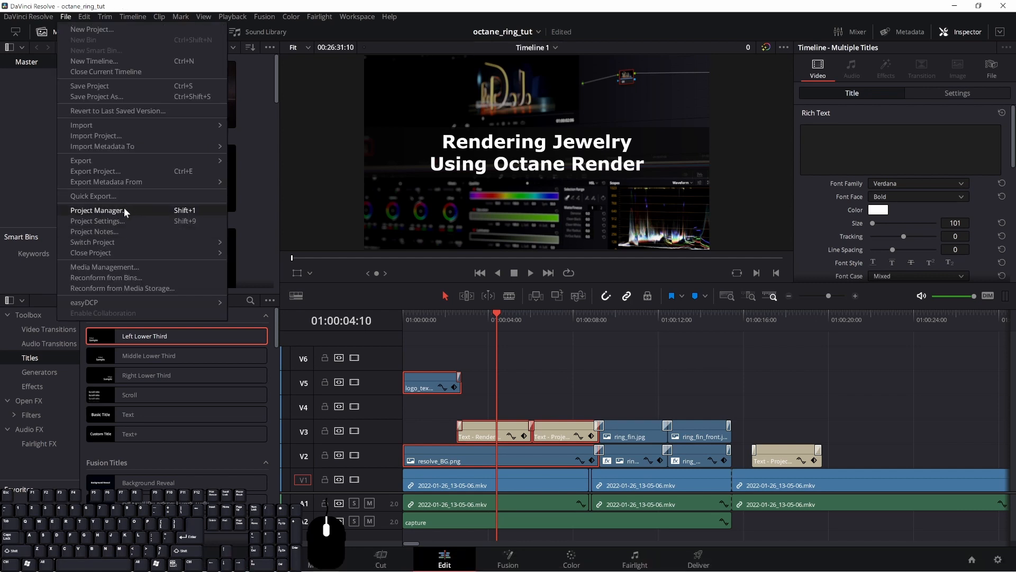
click(607, 8)
click(524, 34)
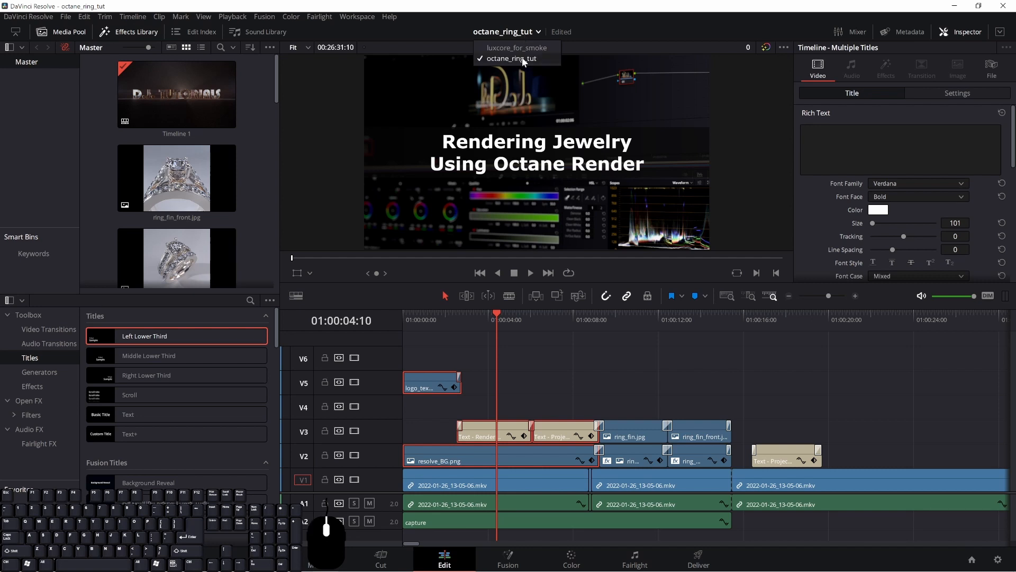
click(522, 47)
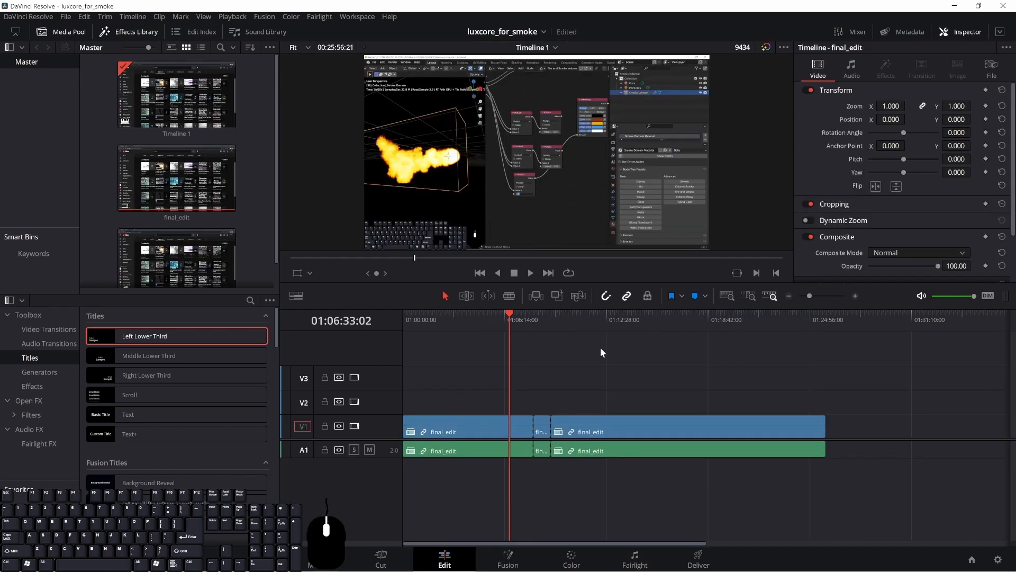
drag(424, 320, 369, 317)
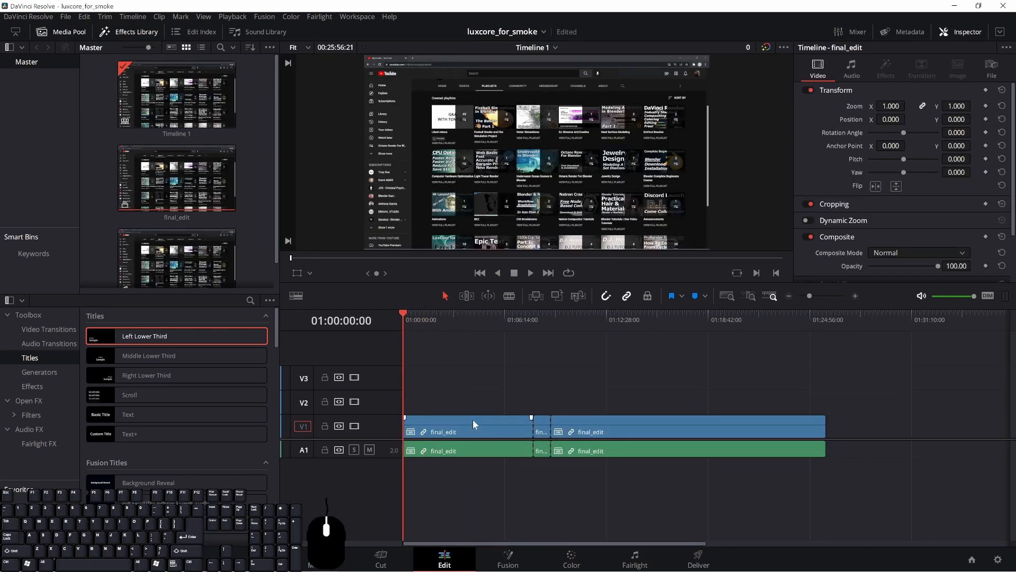
- Paste the copied octane_ring_tut intro clips onto the upper video tracks beyond the end of the last final_edit segment
key(ctrl+v)
click(826, 320)
click(865, 320)
scroll(886, 395, up, 3)
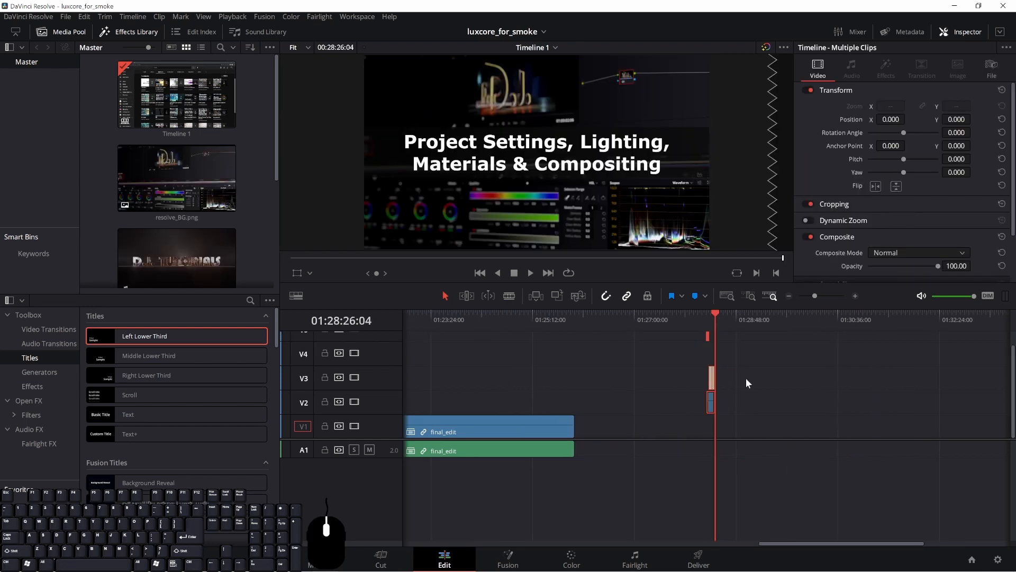
scroll(747, 379, up, 1)
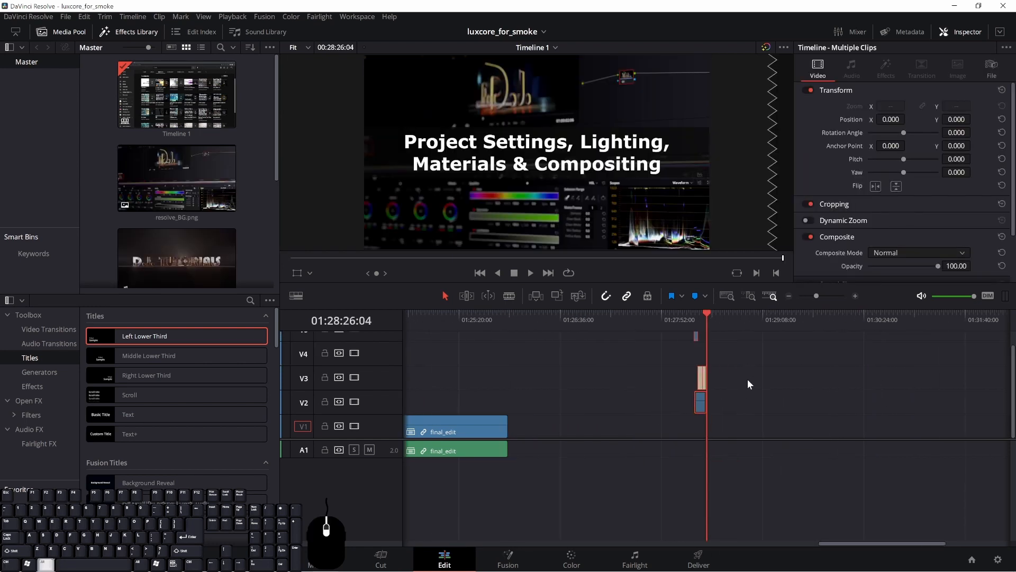
scroll(747, 379, up, 1)
- Move all the pasted intro clips together back along the timeline so they sit above the end of the last final_edit segment
drag(751, 426, 665, 327)
drag(692, 414, 431, 418)
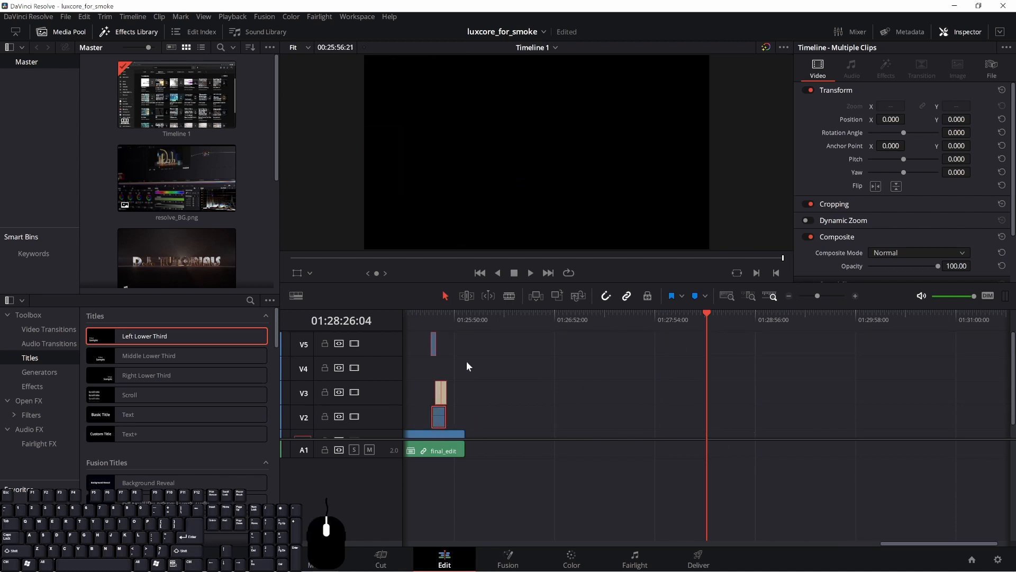
drag(493, 396, 711, 399)
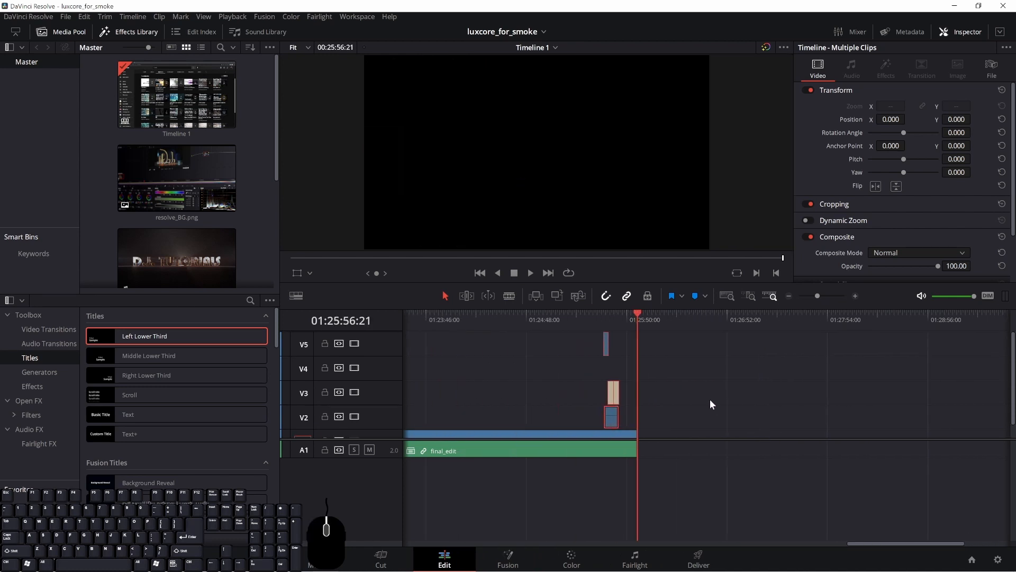
- Delete all the pasted intro clips from the tracks above final_edit
drag(655, 318, 651, 323)
drag(719, 343, 620, 403)
key(Delete)
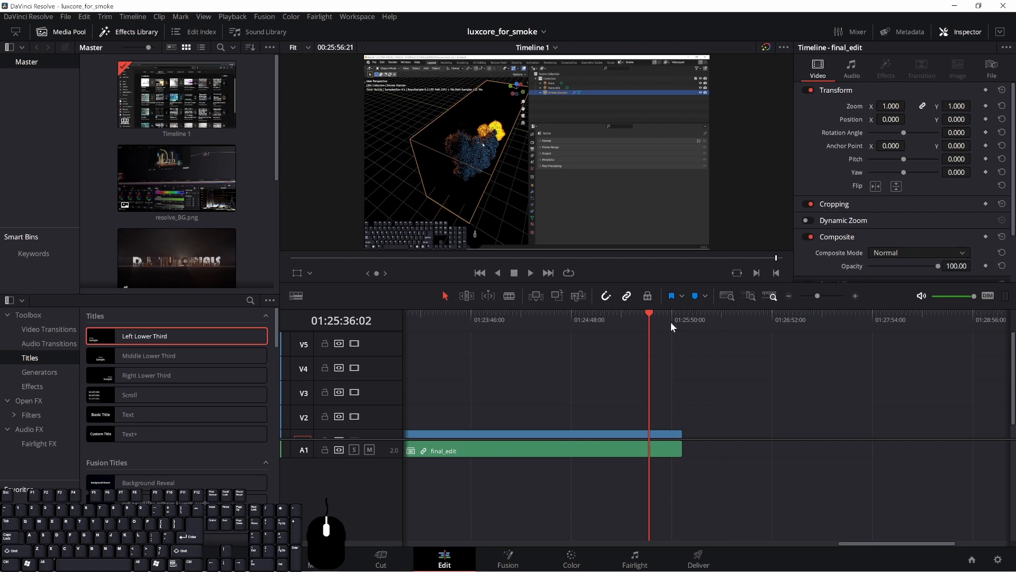
- Return the playhead to 01:00:00:00 and bring the first final_edit segments into view
drag(649, 313, 228, 347)
scroll(498, 417, down, 12)
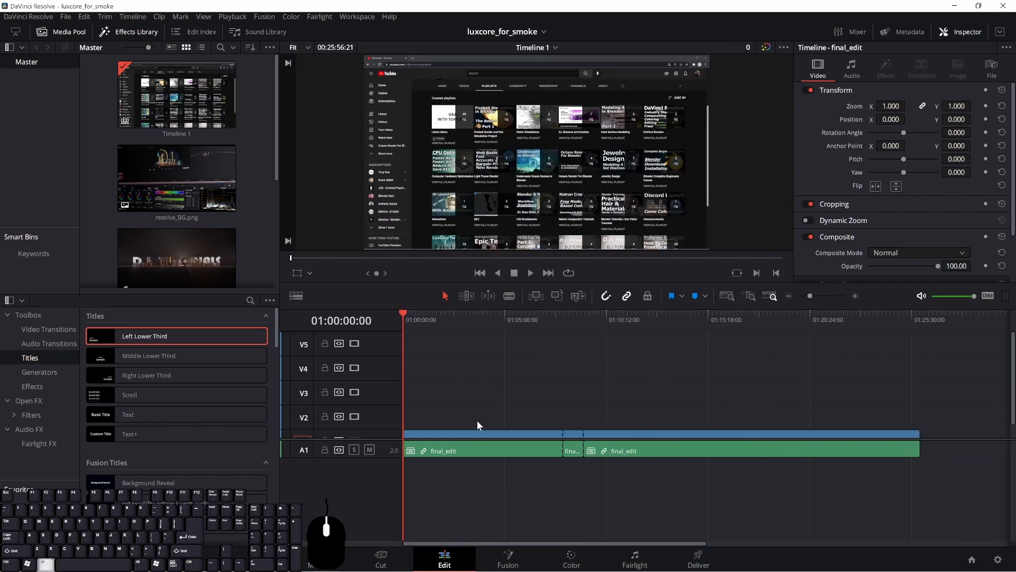
scroll(377, 439, up, 2)
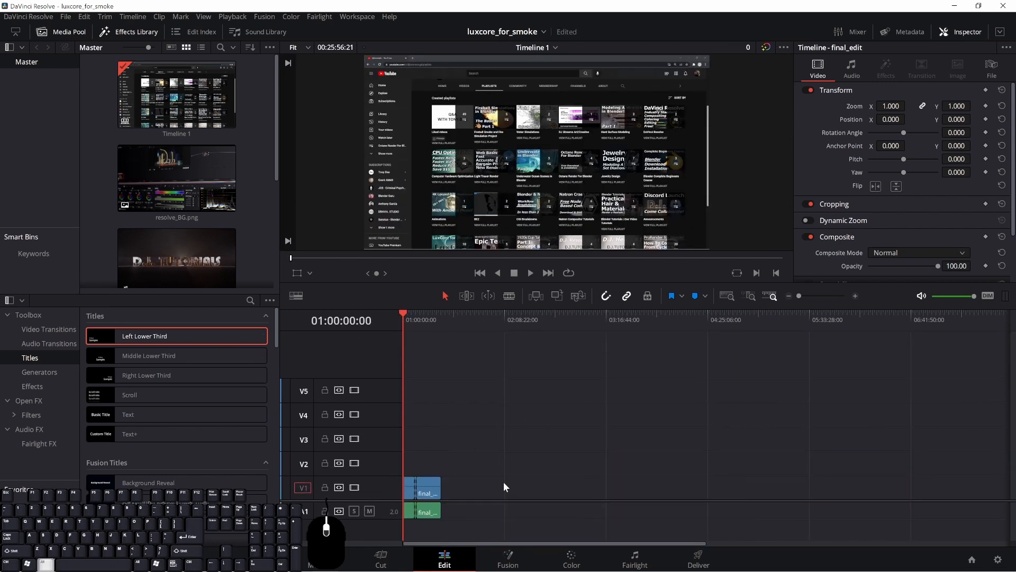
scroll(503, 481, up, 10)
scroll(503, 481, up, 2)
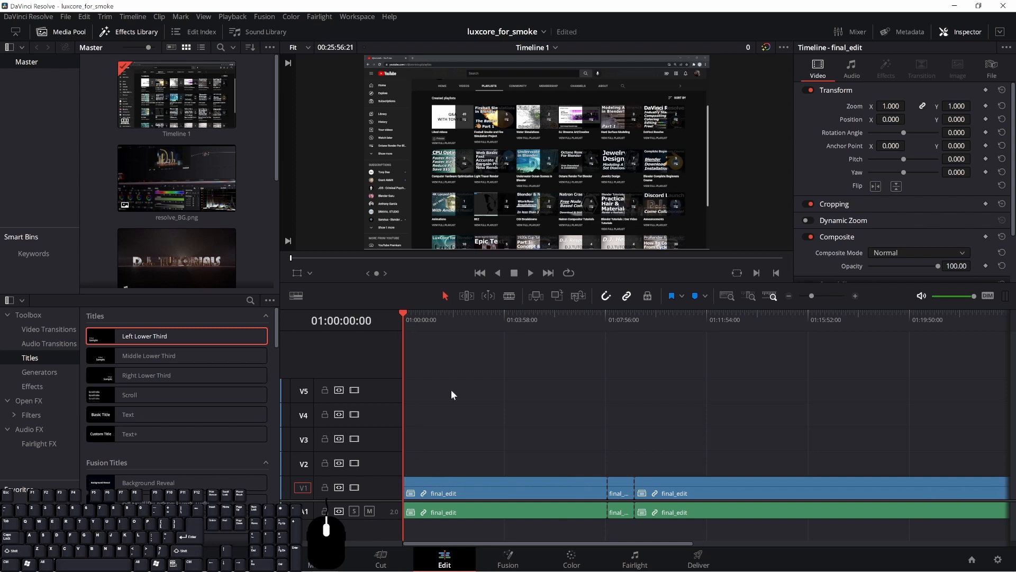
- Add Zoom keyframes to the first final_edit clip on V1 at 01:00:00:00 and 01:03:28:20
click(570, 497)
scroll(483, 494, up, 4)
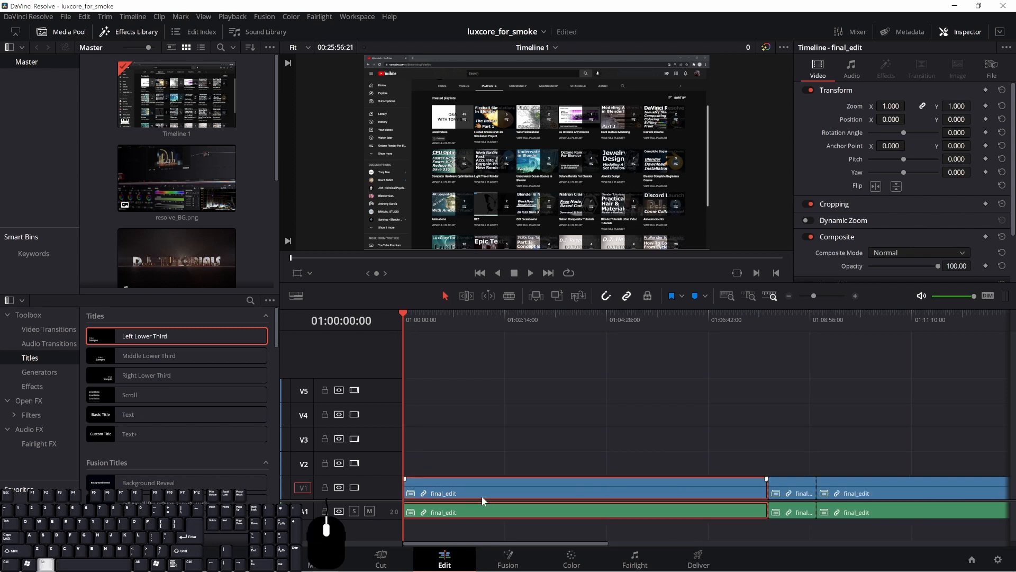
scroll(484, 493, down, 3)
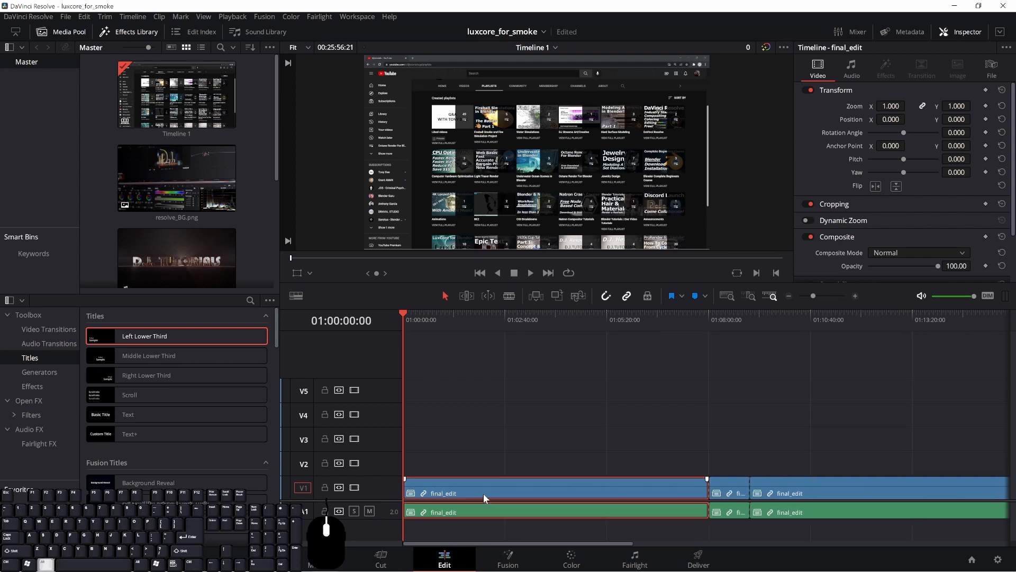
click(986, 105)
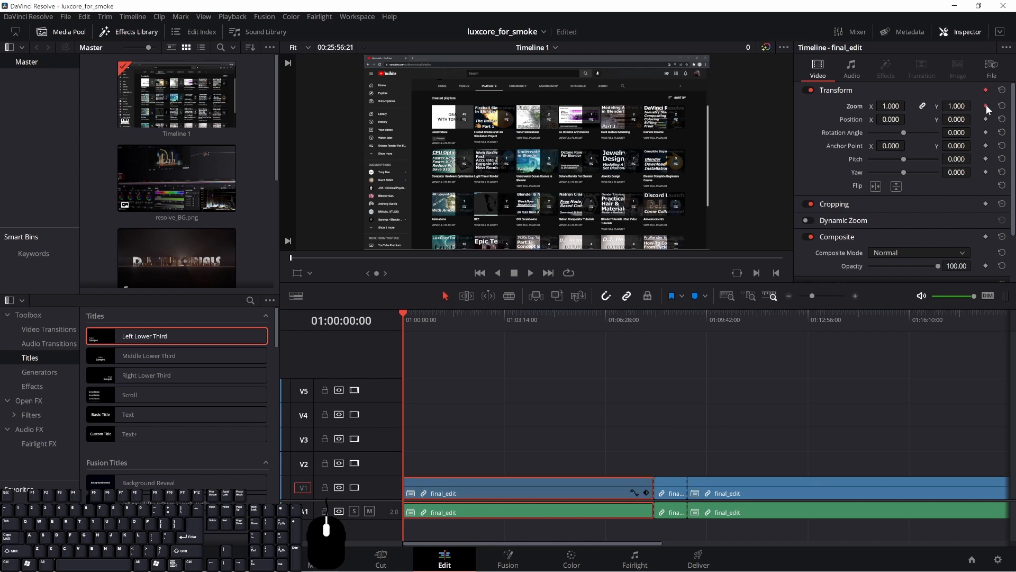
click(511, 314)
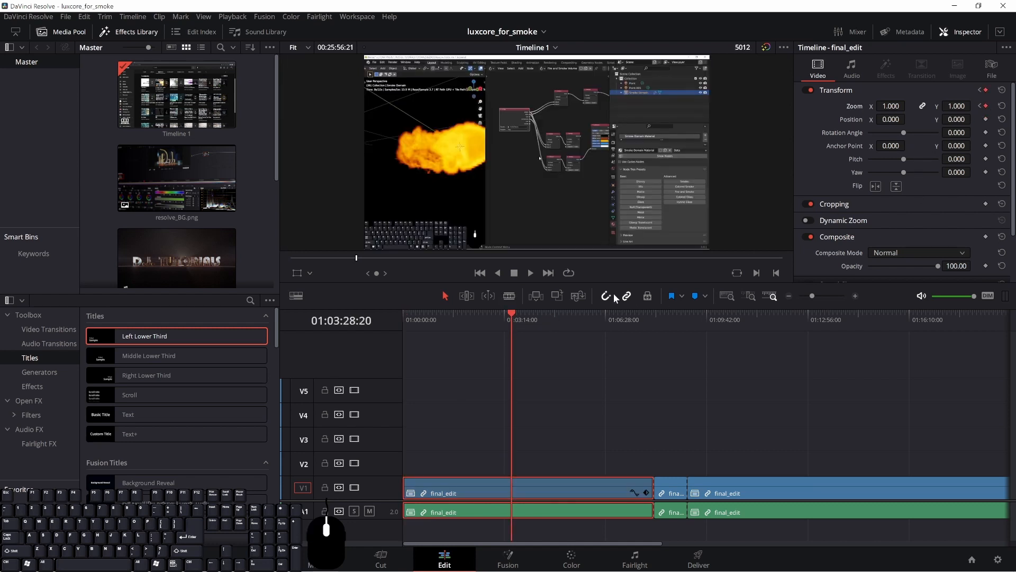
- Show the Zoom X keyframe curve of the first final_edit clip and hide it again
click(635, 491)
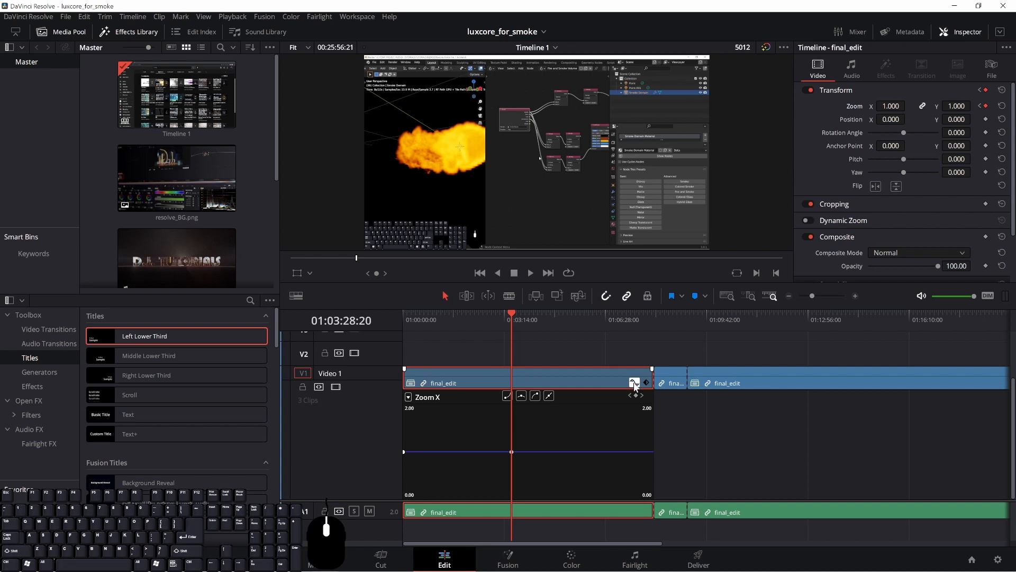
click(634, 382)
click(635, 491)
click(635, 382)
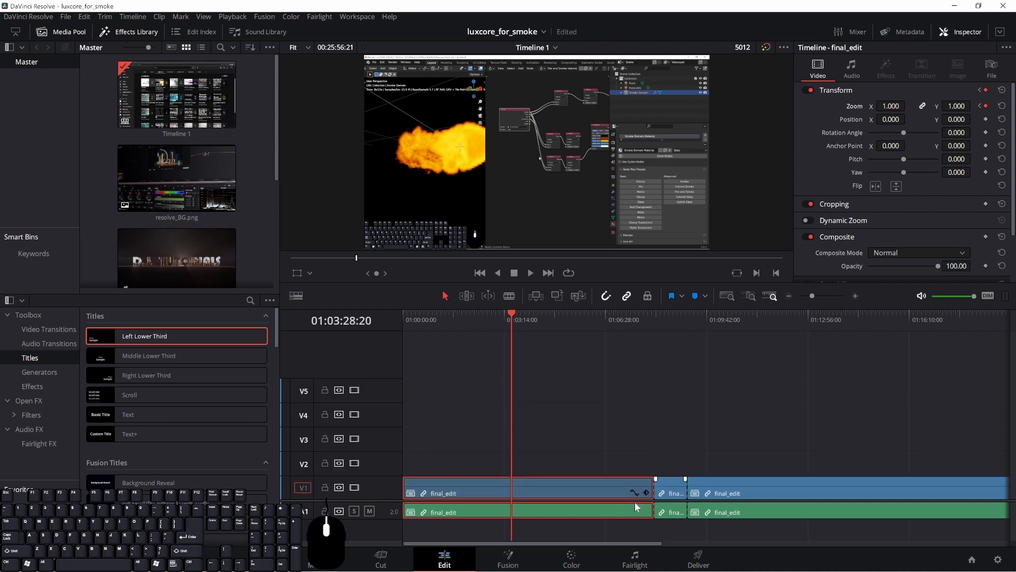
click(634, 492)
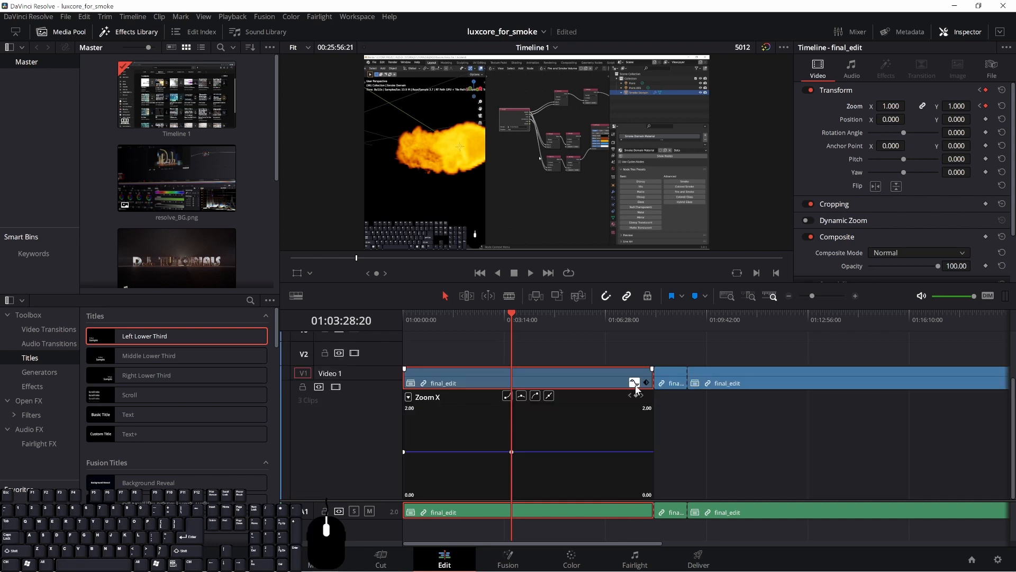
click(635, 384)
- Scrub through the first and second final_edit segments, ending at 01:08:28:01, to review the edit
scroll(422, 478, up, 6)
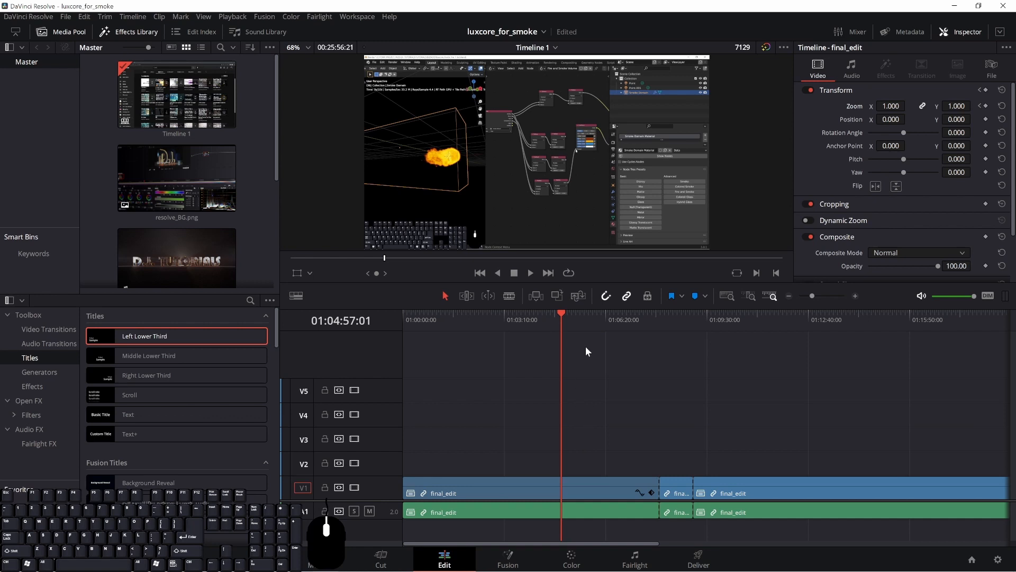
click(525, 322)
click(453, 322)
click(573, 323)
click(641, 324)
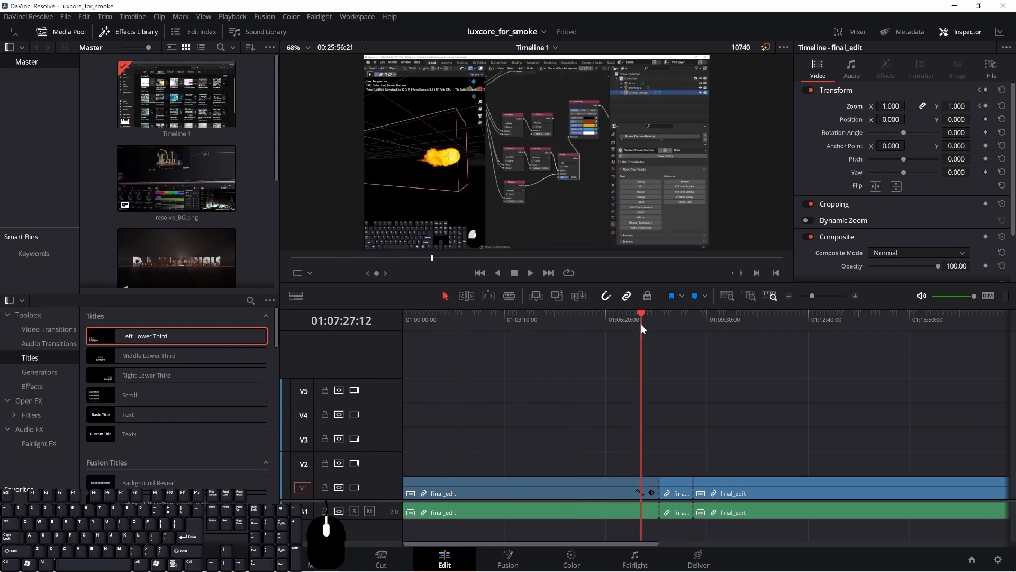
click(743, 324)
click(632, 325)
click(673, 325)
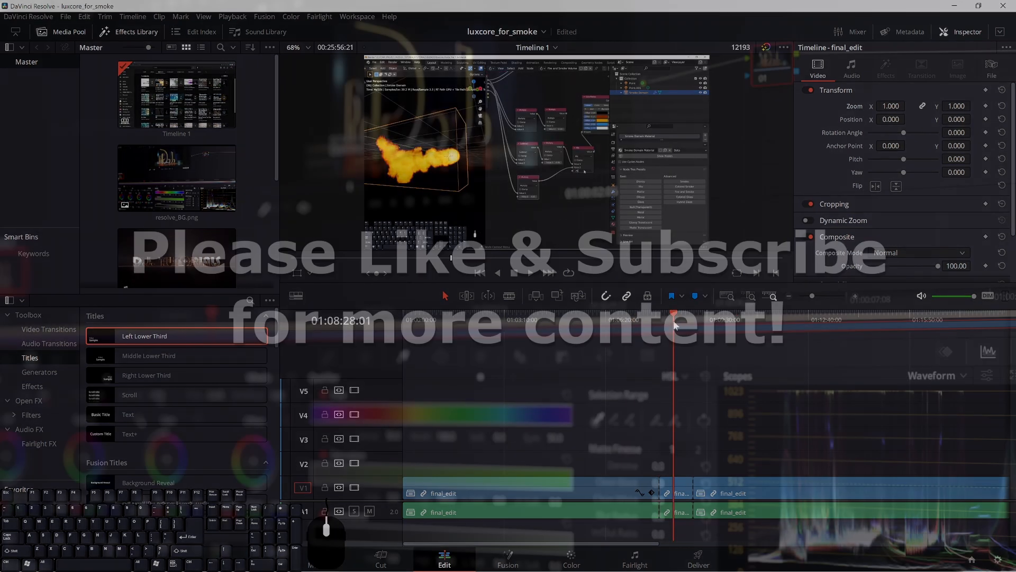